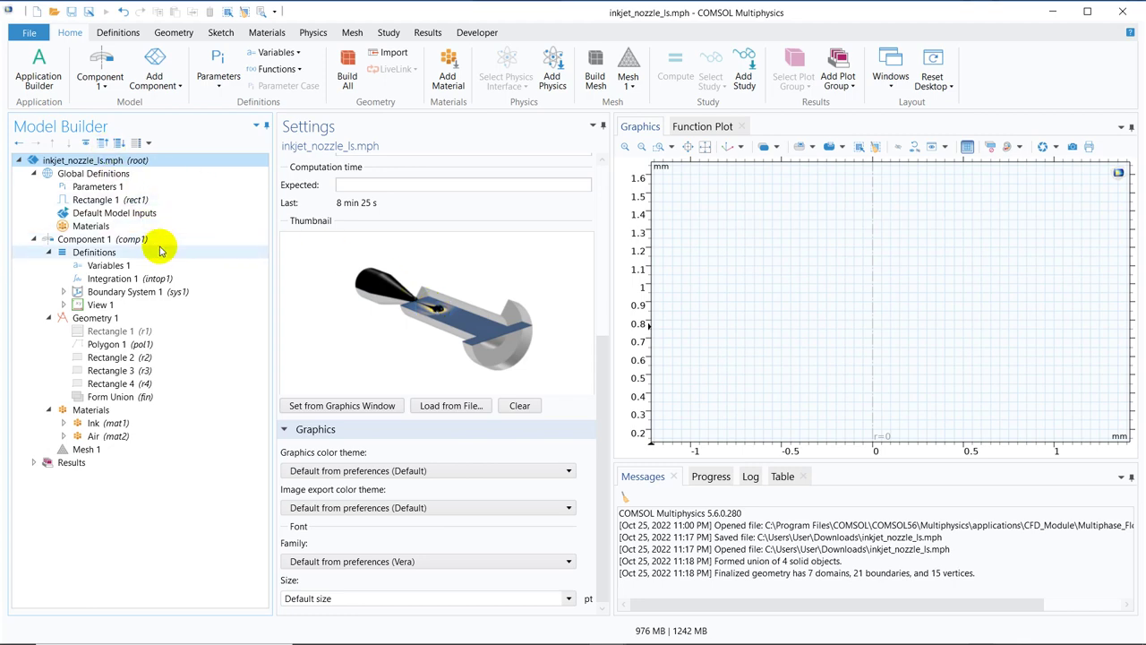
Review the global nozzle parameters alongside the model's thumbnail in the root node.
{"action": "left_click", "coordinate": [136, 187]}
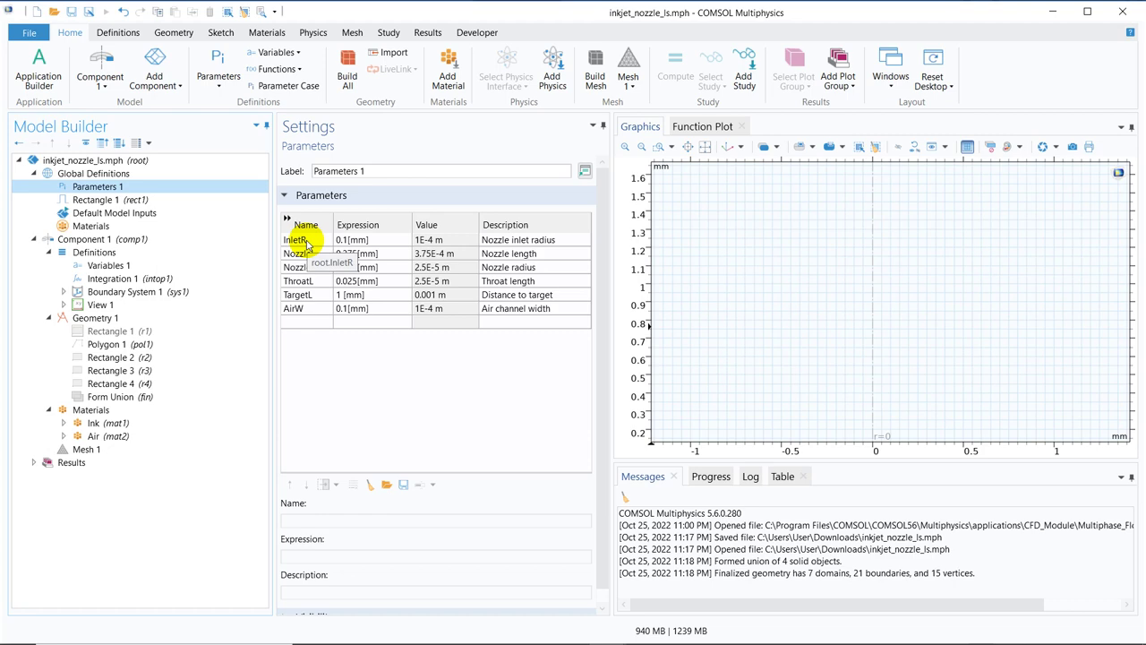
{"action": "left_click", "coordinate": [140, 162]}
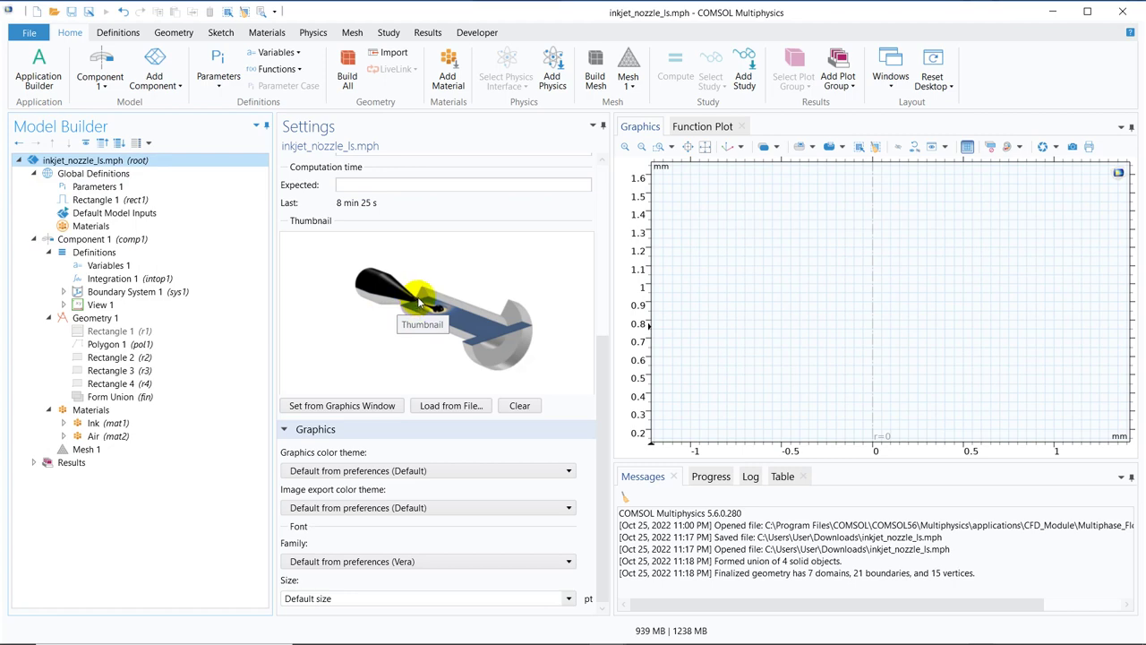
{"action": "left_click", "coordinate": [120, 188]}
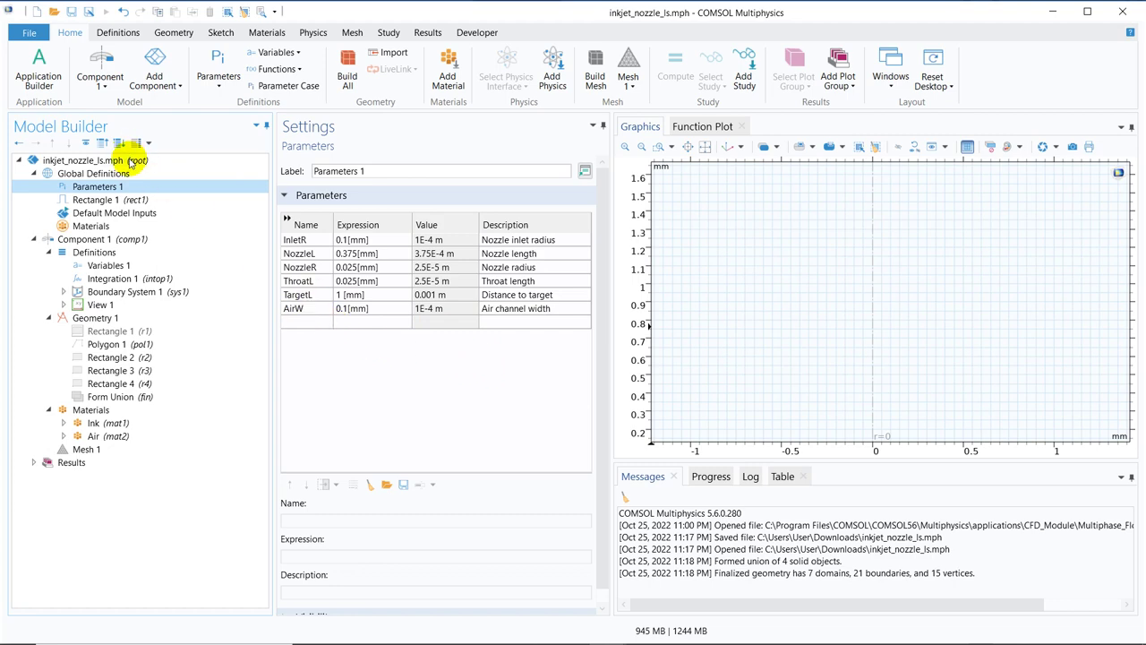
{"action": "left_click", "coordinate": [132, 162]}
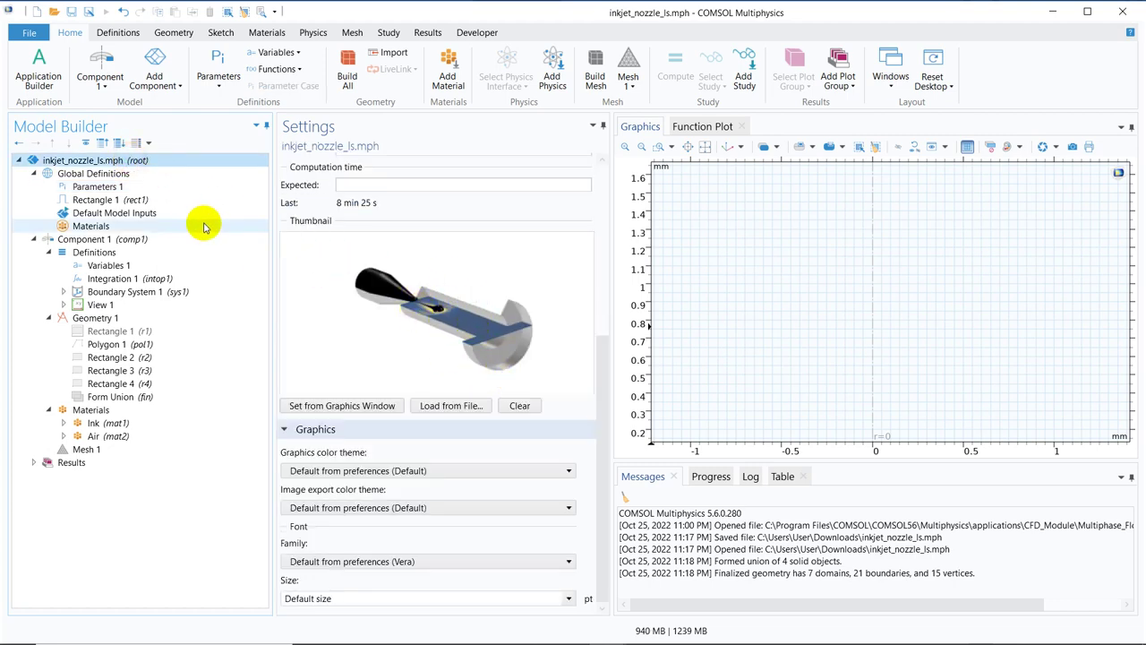
Enable geometry Rectangle 1 (r1), build it, and fit it in the graphics view.
{"action": "left_click", "coordinate": [141, 330]}
{"action": "left_click", "coordinate": [295, 159]}
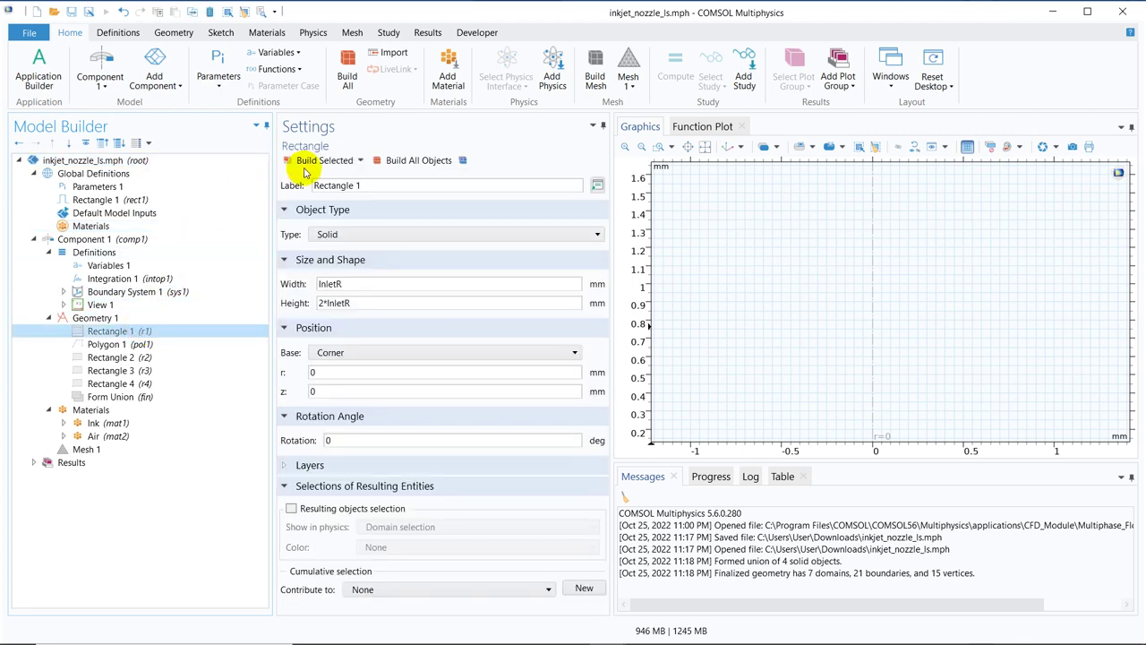
{"action": "left_click", "coordinate": [143, 330]}
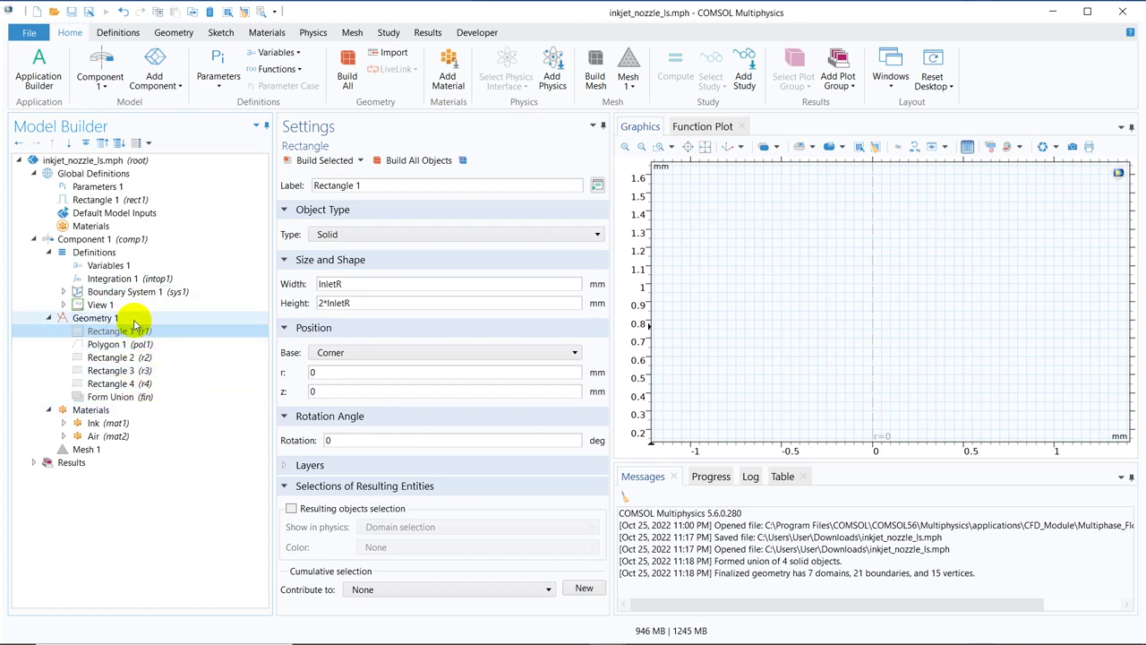
{"action": "left_click", "coordinate": [320, 166]}
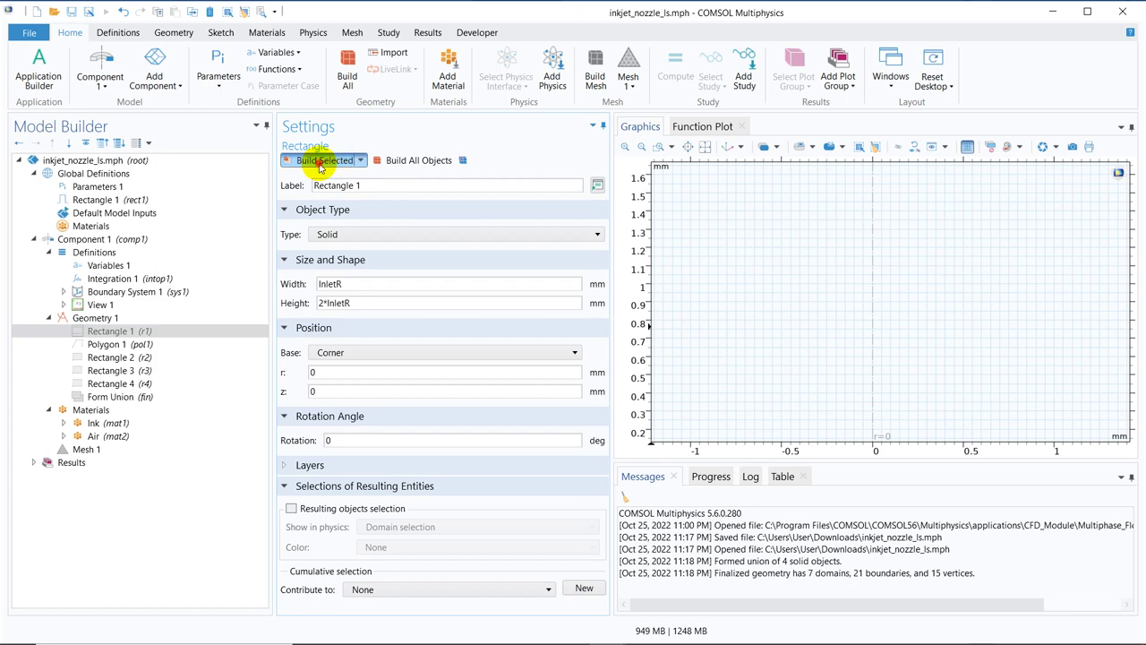
{"action": "right_click", "coordinate": [193, 330]}
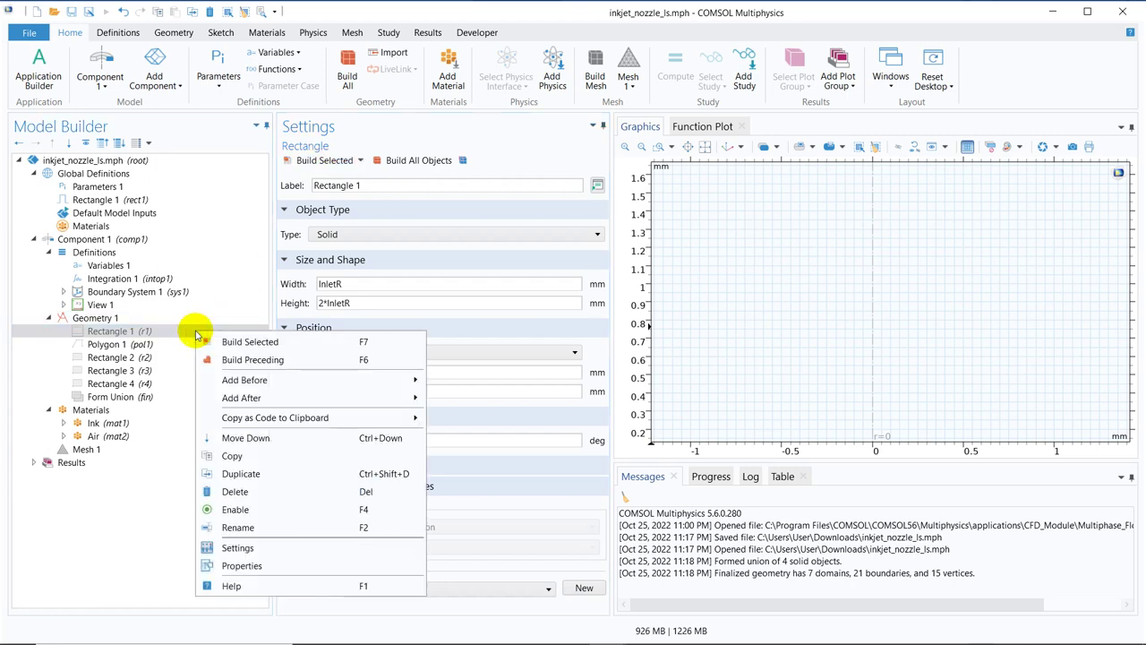
{"action": "left_click", "coordinate": [233, 507]}
{"action": "left_click", "coordinate": [324, 161]}
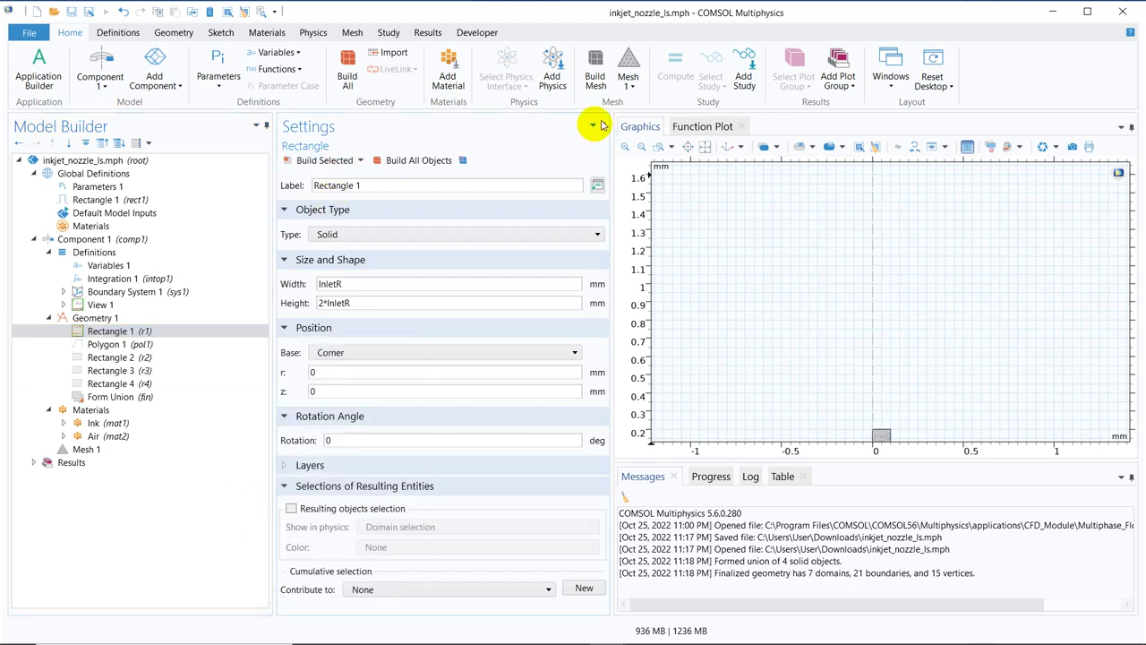
{"action": "left_click", "coordinate": [705, 147]}
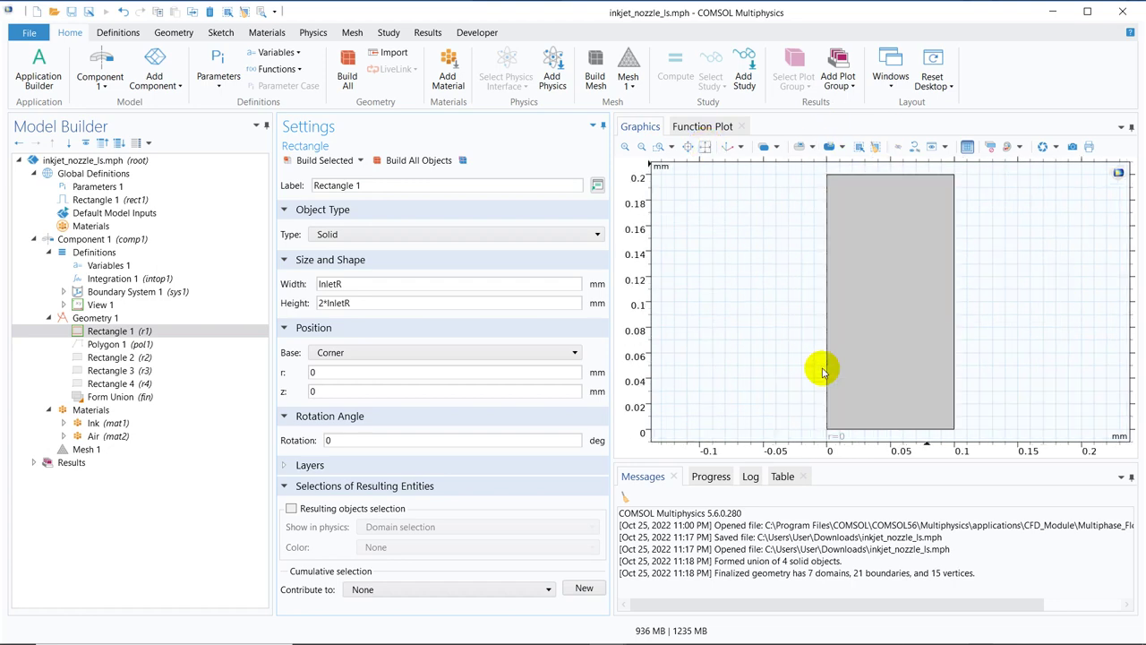
Check Rectangle 1's width and height expressions against the InletR definition in the global parameters.
{"action": "left_click", "coordinate": [353, 301]}
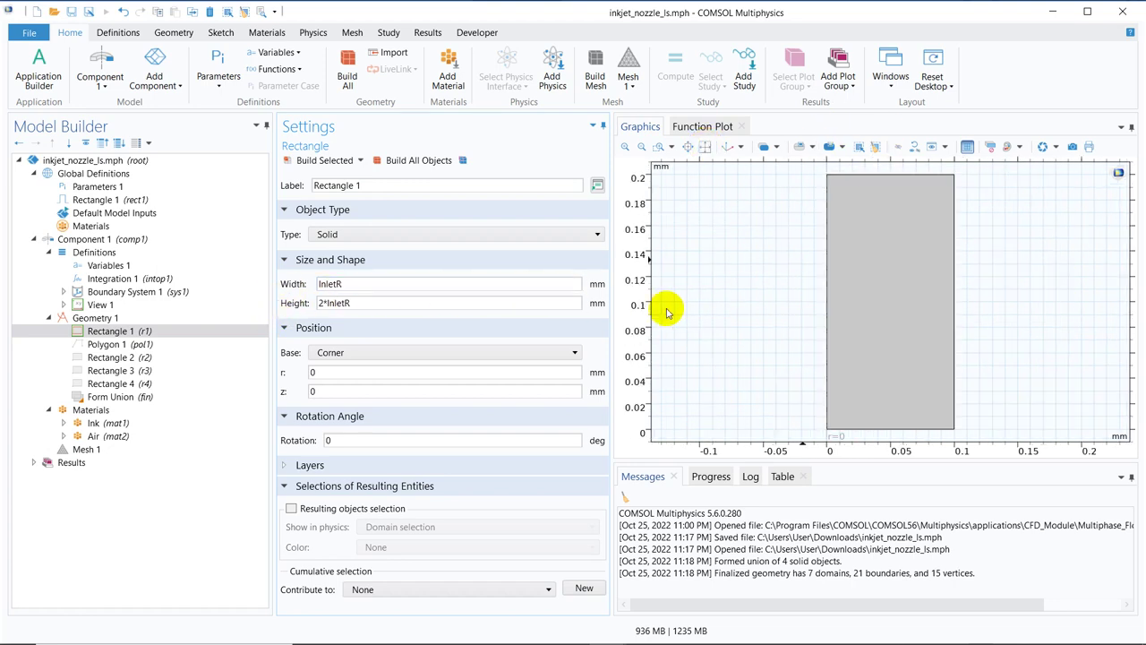
{"action": "left_click", "coordinate": [348, 283]}
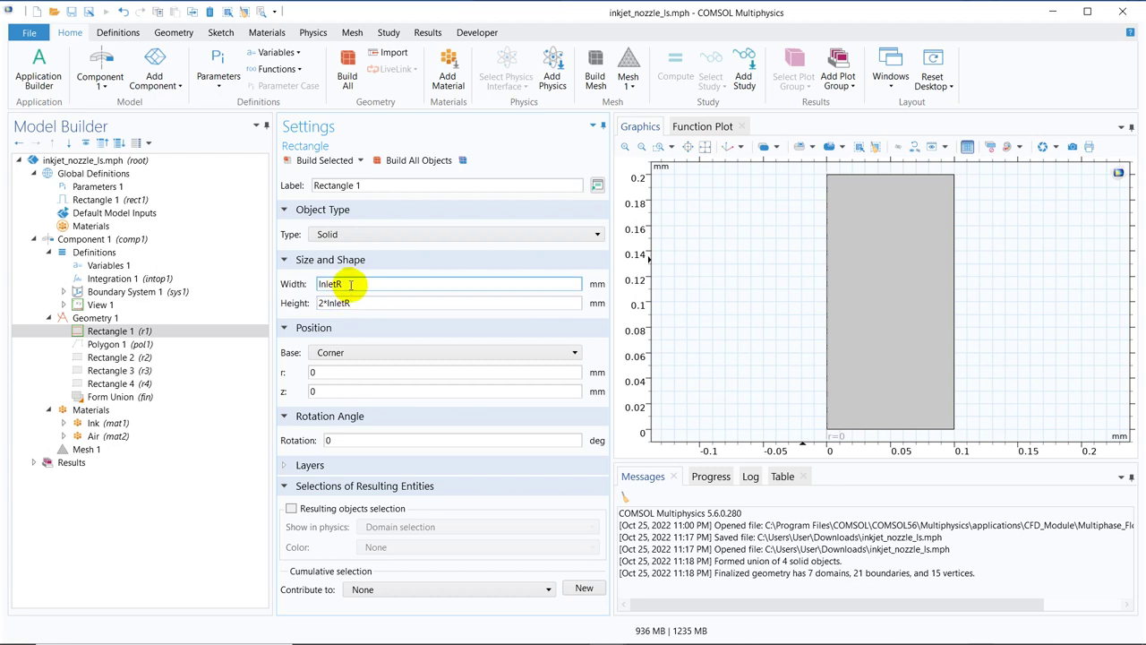
{"action": "left_click", "coordinate": [136, 185]}
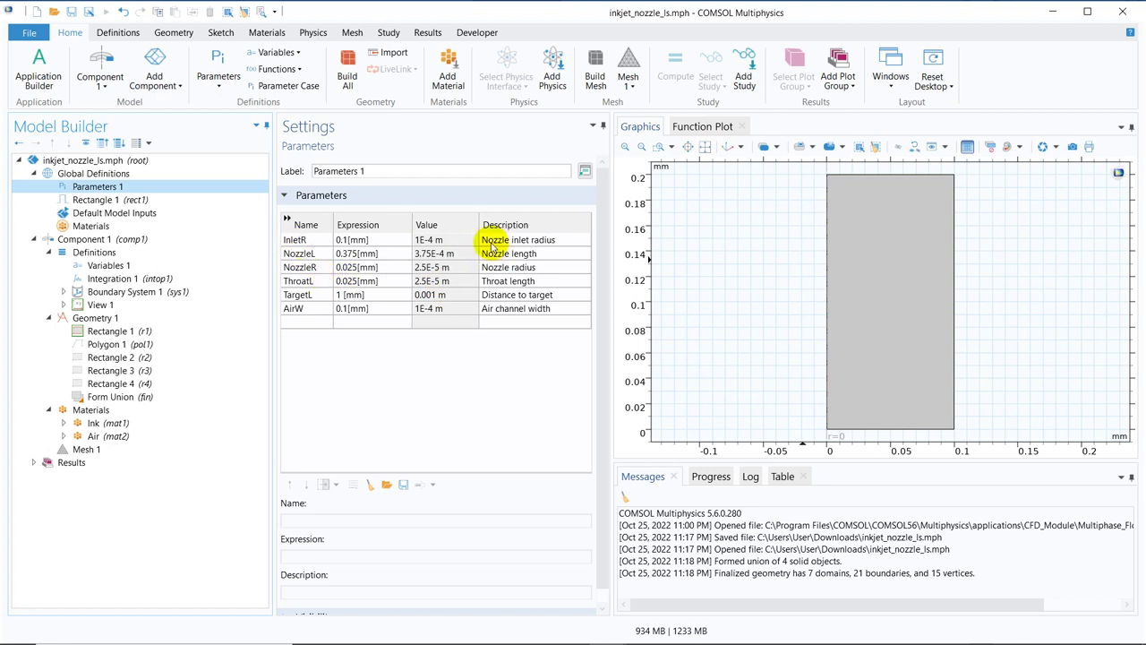
{"action": "left_click", "coordinate": [146, 330]}
{"action": "left_click", "coordinate": [327, 307]}
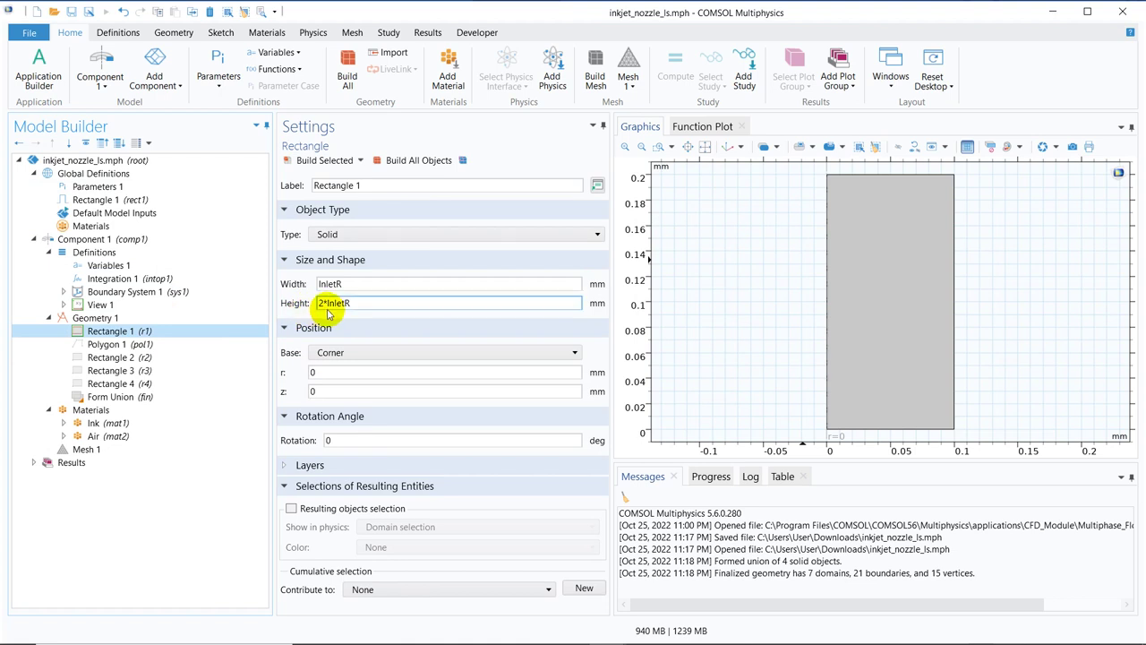
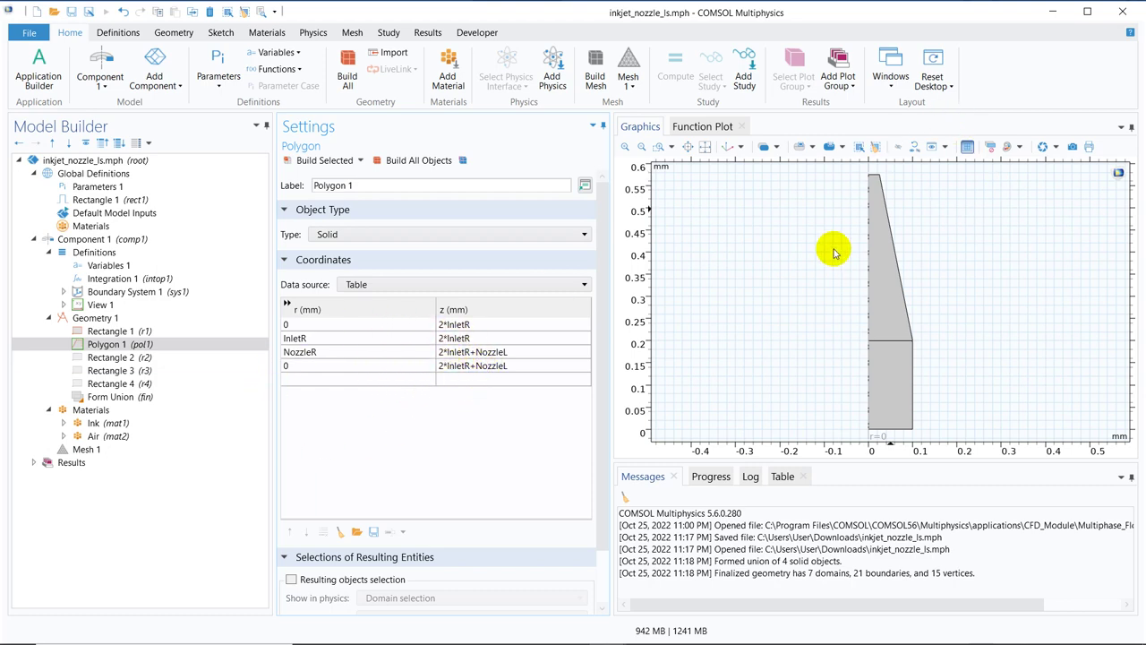
Make sure geometry Rectangle 2 (r2) is enabled and build it above the nozzle polygon.
{"action": "left_click", "coordinate": [134, 356]}
{"action": "right_click", "coordinate": [134, 358]}
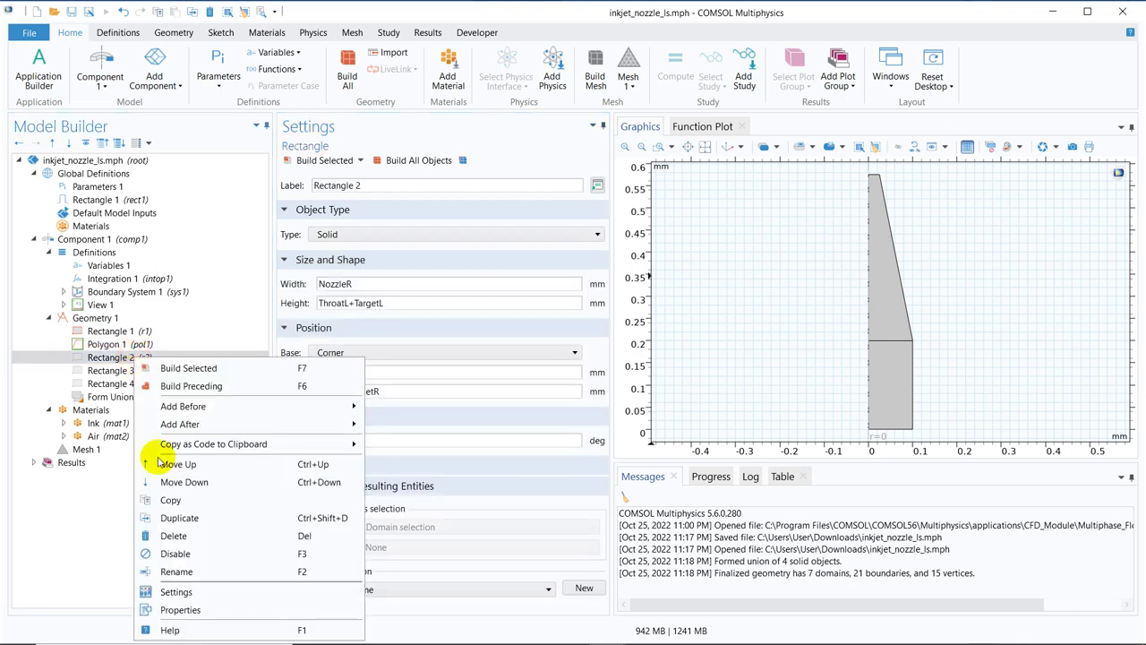
{"action": "left_click", "coordinate": [177, 554]}
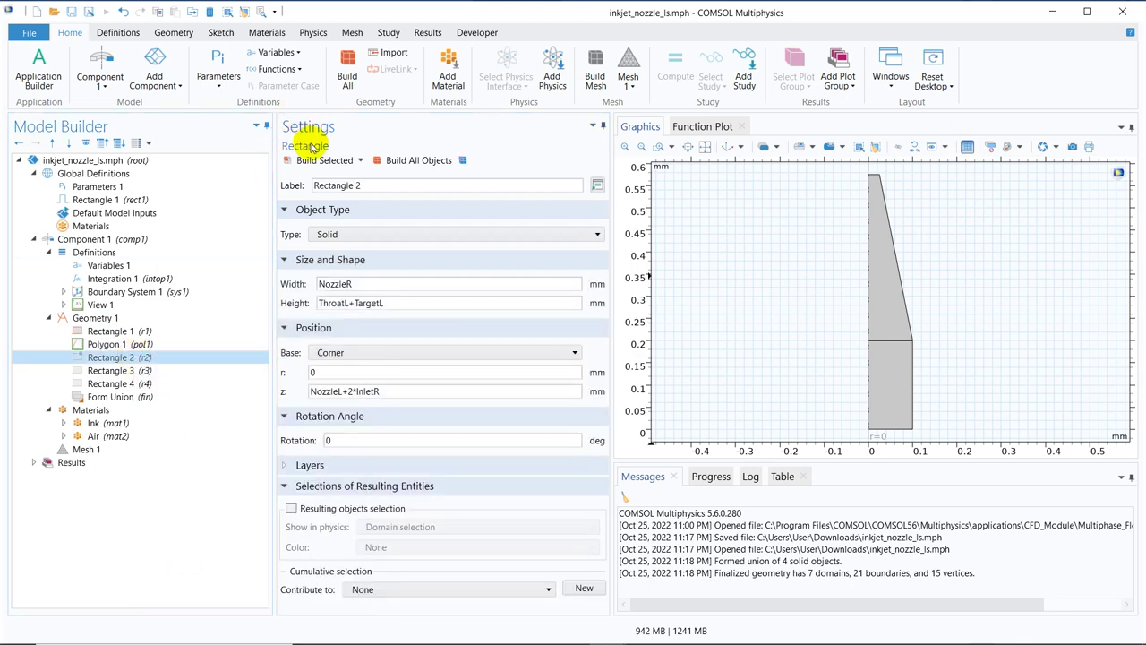
{"action": "right_click", "coordinate": [170, 362]}
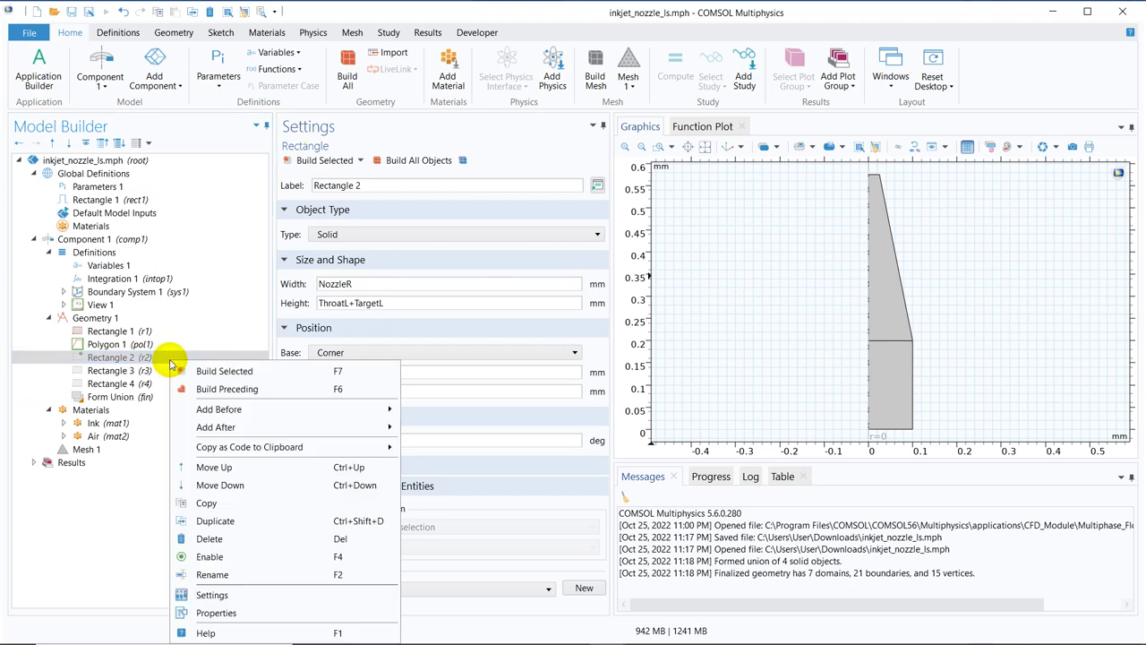
{"action": "left_click", "coordinate": [204, 556]}
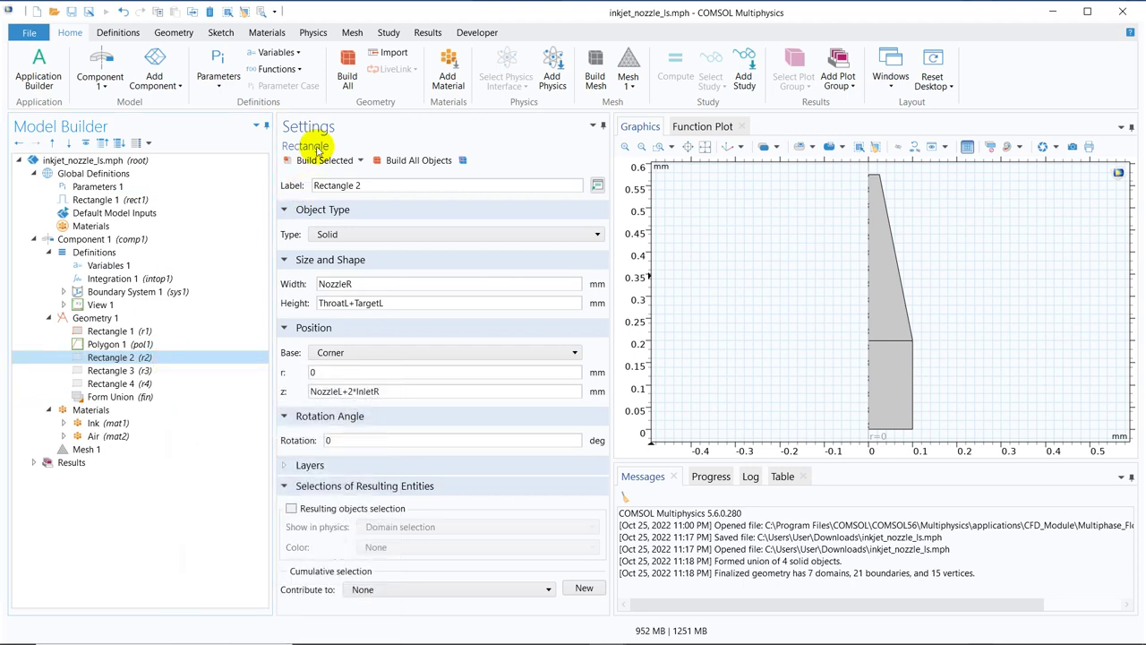
{"action": "left_click", "coordinate": [703, 146]}
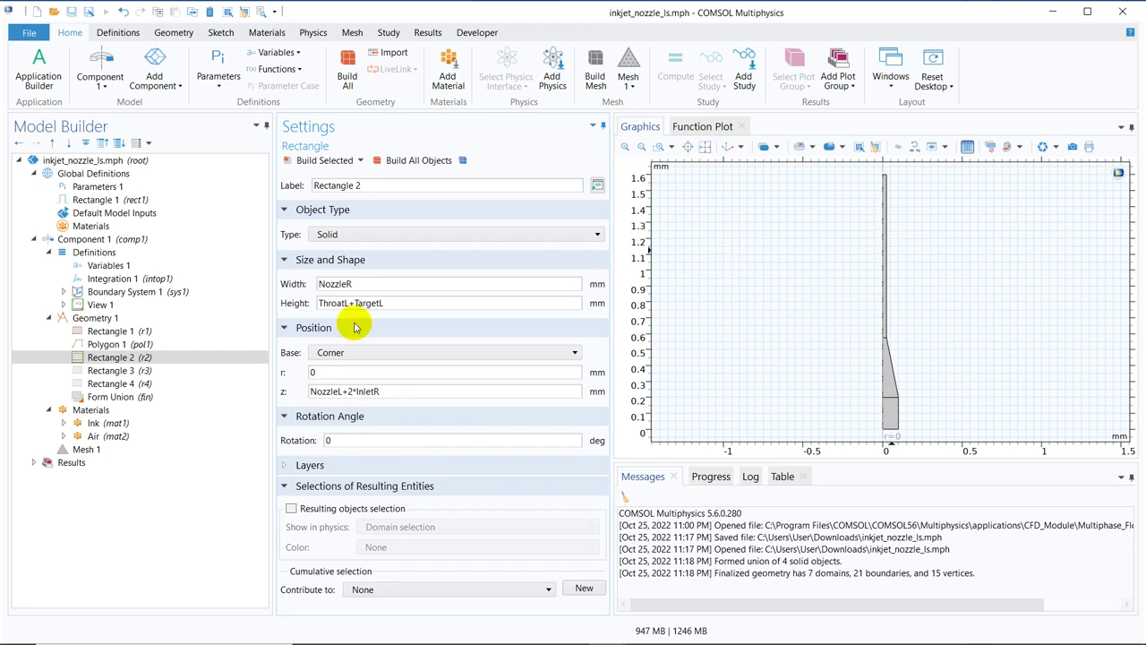
Build geometry Rectangle 3 (r3) and Rectangle 4 (r4), and compare the profile with the model's thumbnail.
{"action": "left_click", "coordinate": [121, 370]}
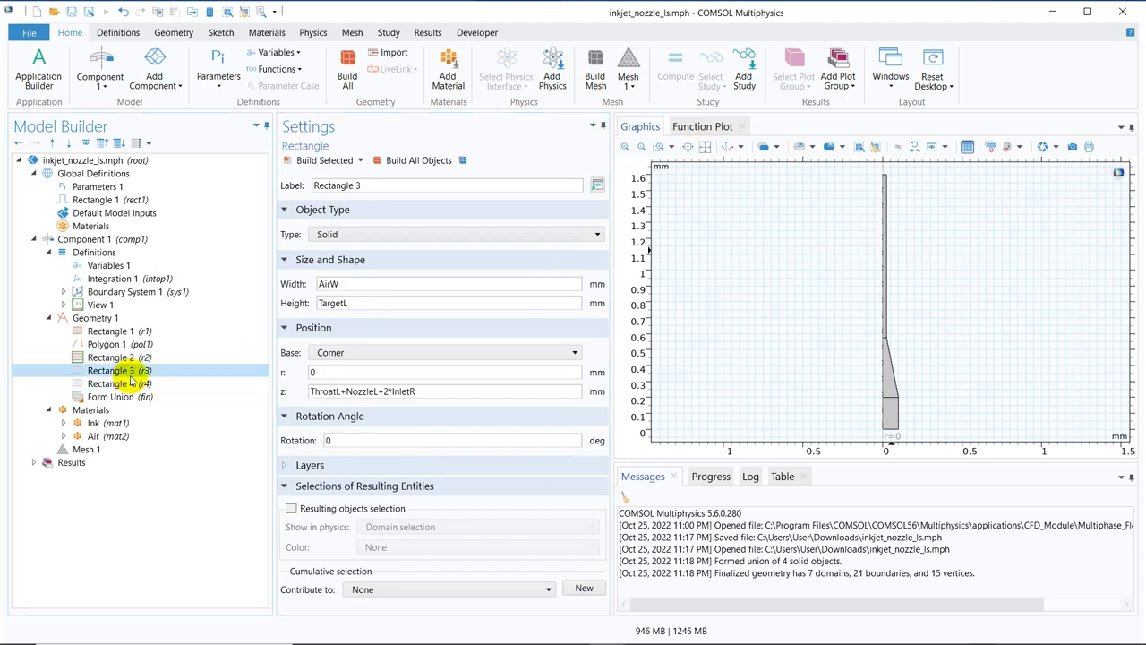
{"action": "left_click", "coordinate": [317, 161]}
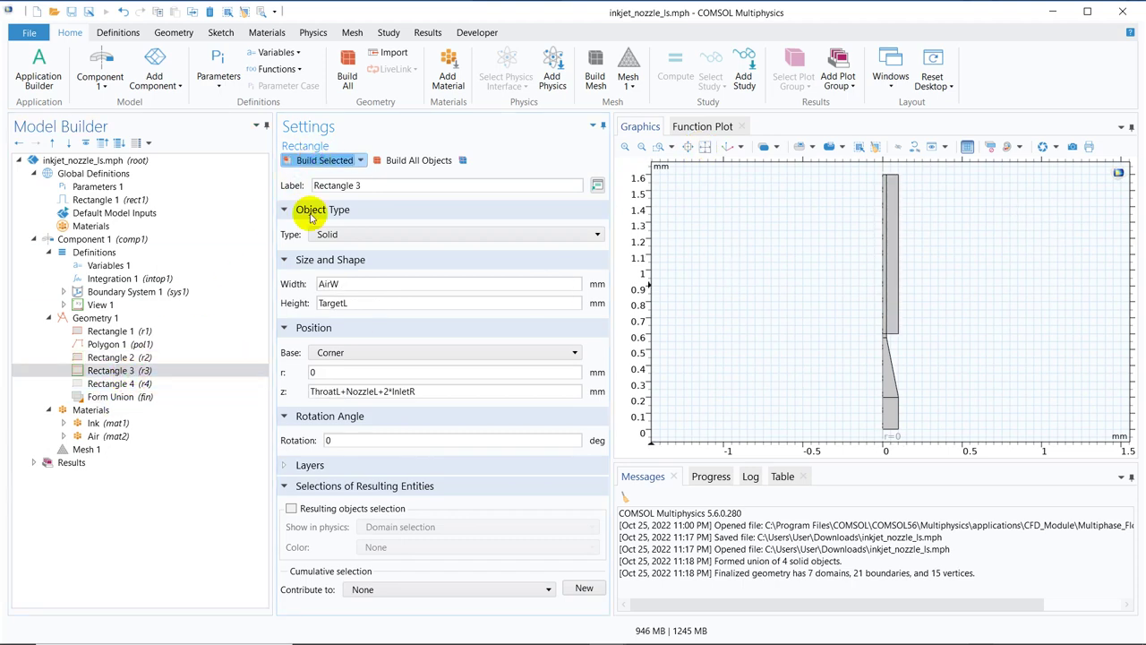
{"action": "left_click", "coordinate": [173, 383]}
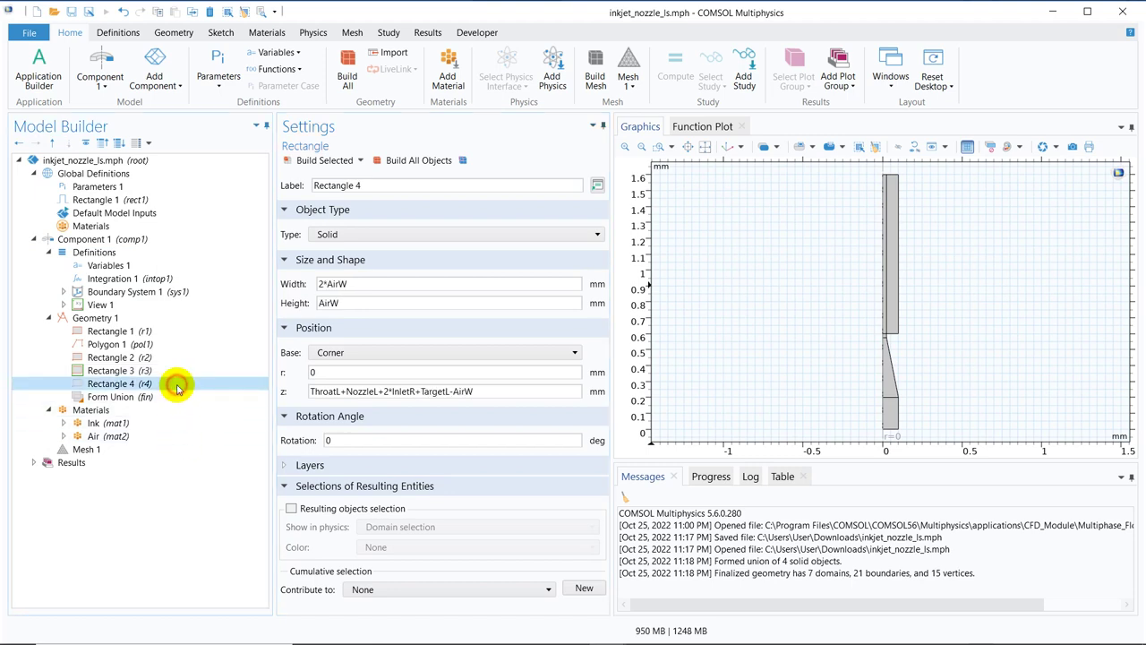
{"action": "left_click", "coordinate": [311, 161]}
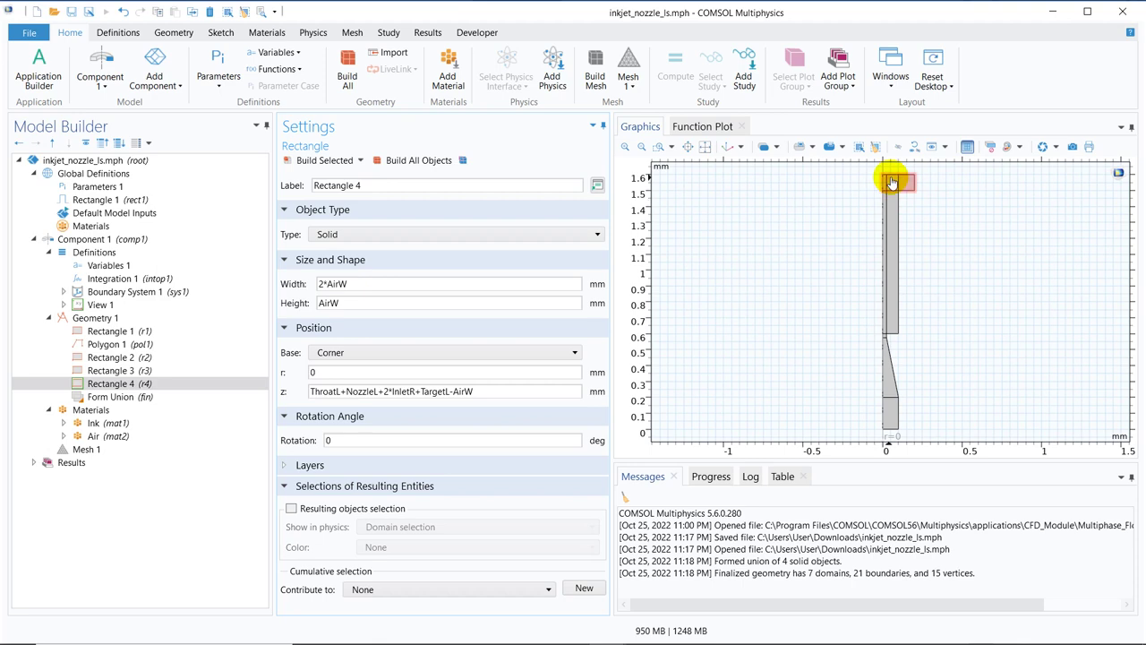
{"action": "left_click", "coordinate": [108, 158]}
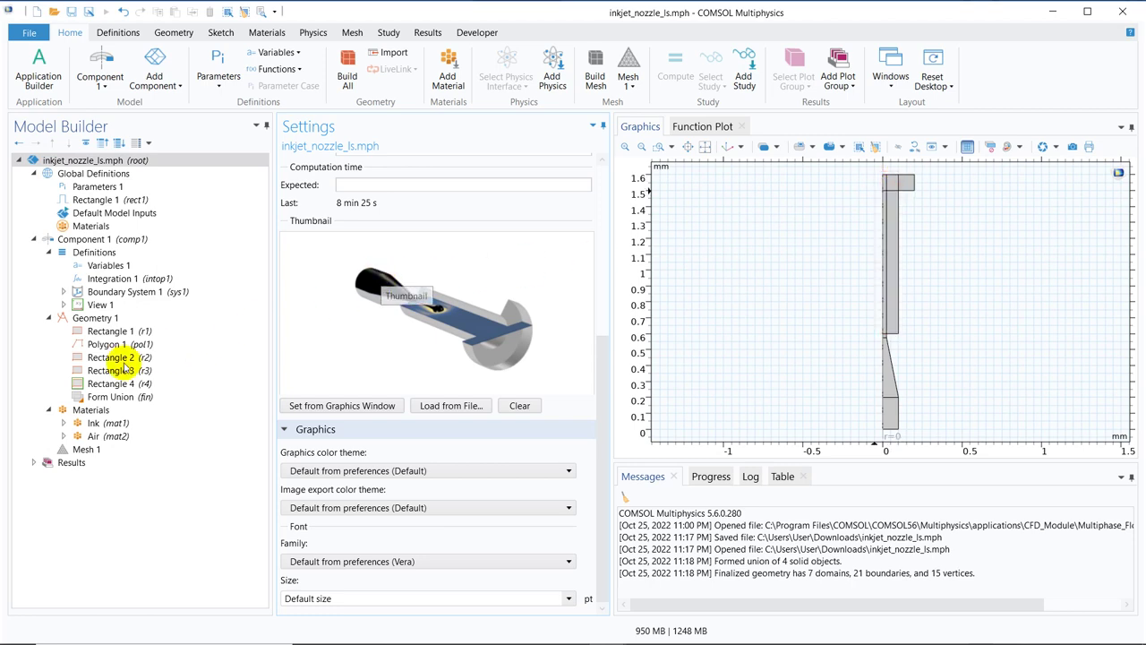
Inspect the lower and upper limits of the global rectangle function rect1 and plot it.
{"action": "left_click", "coordinate": [108, 204]}
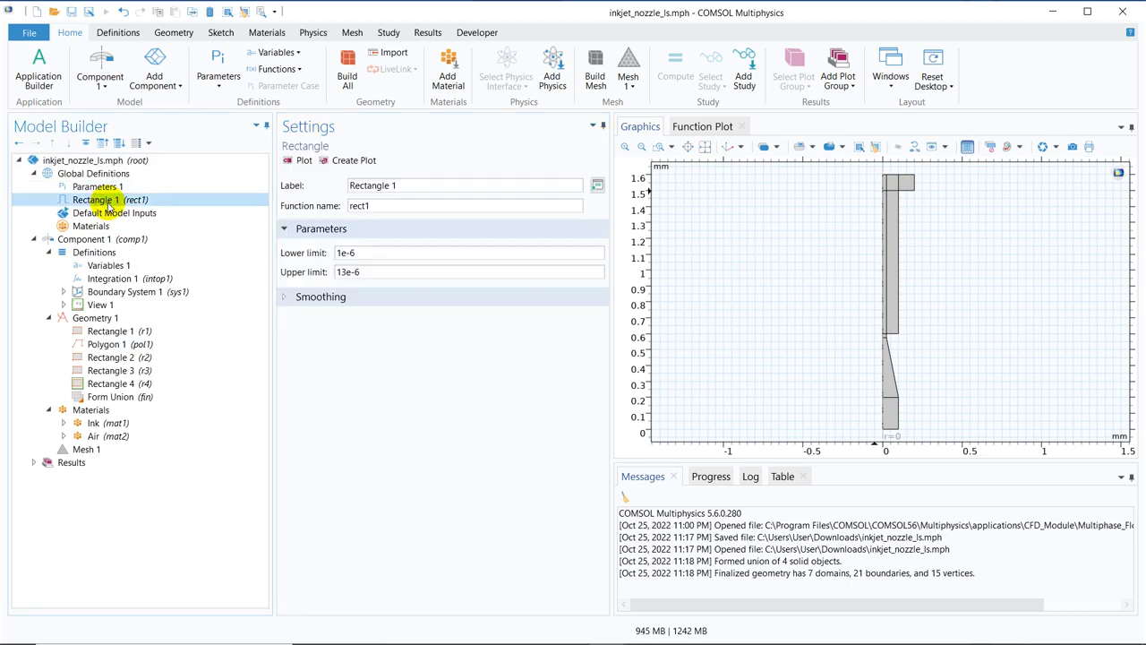
{"action": "left_click", "coordinate": [349, 253]}
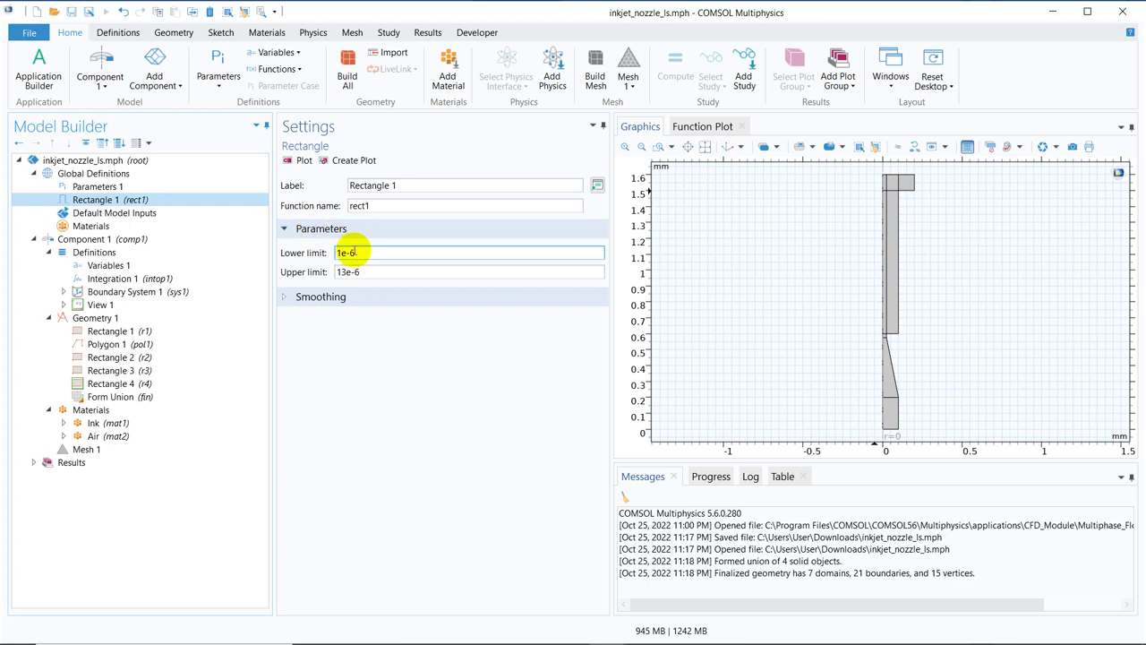
{"action": "left_click_drag", "start_coordinate": [363, 253], "coordinate": [333, 273]}
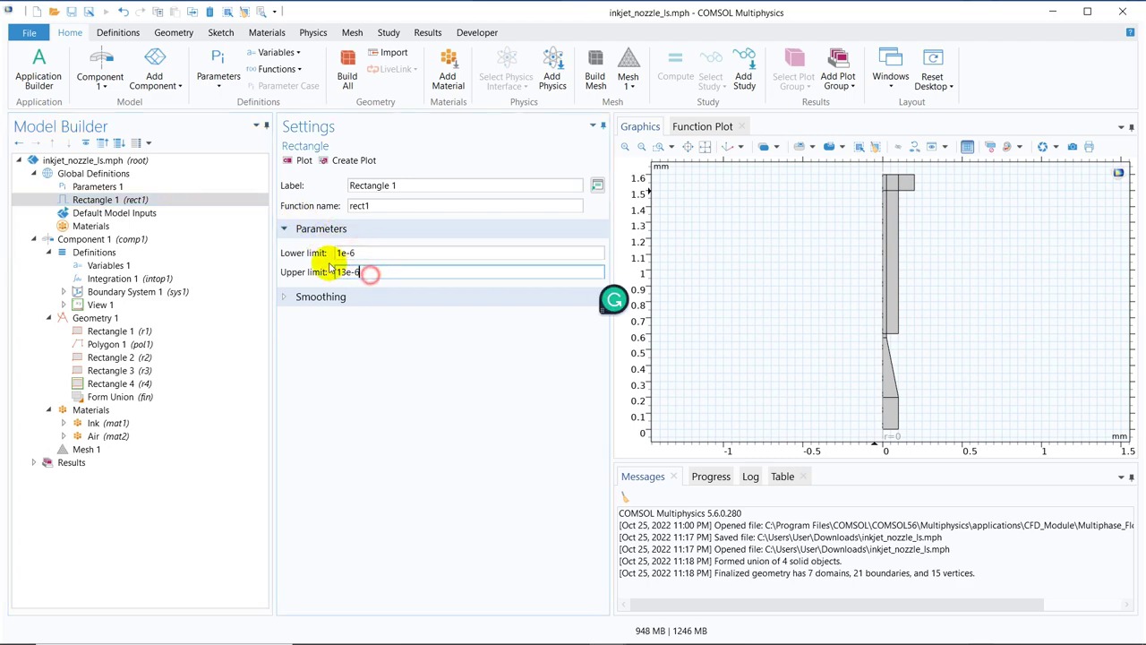
{"action": "left_click", "coordinate": [304, 161]}
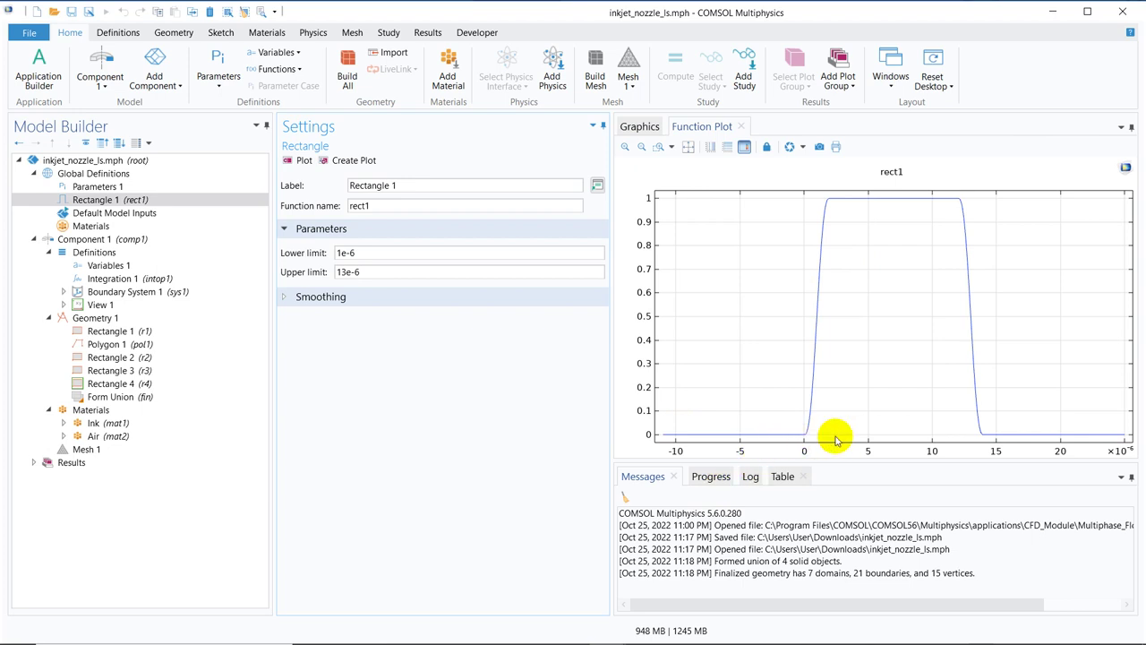
{"action": "left_click", "coordinate": [350, 273]}
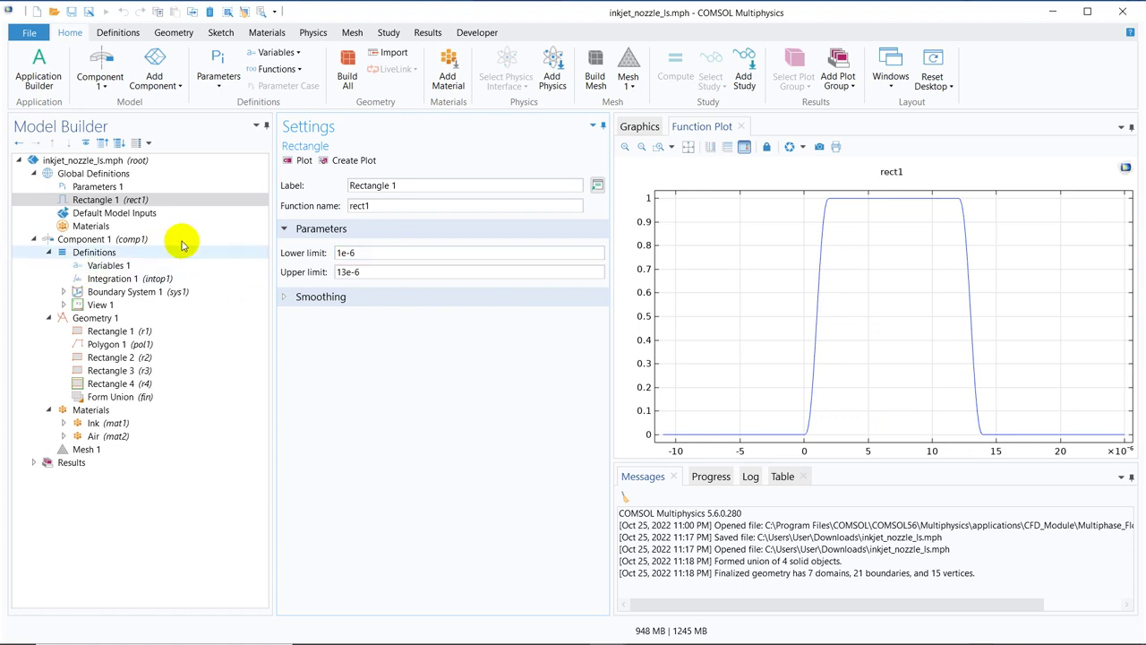
Review the Geometry 1 settings and the domain assignments and properties of the Ink and Air materials.
{"action": "left_click", "coordinate": [119, 318]}
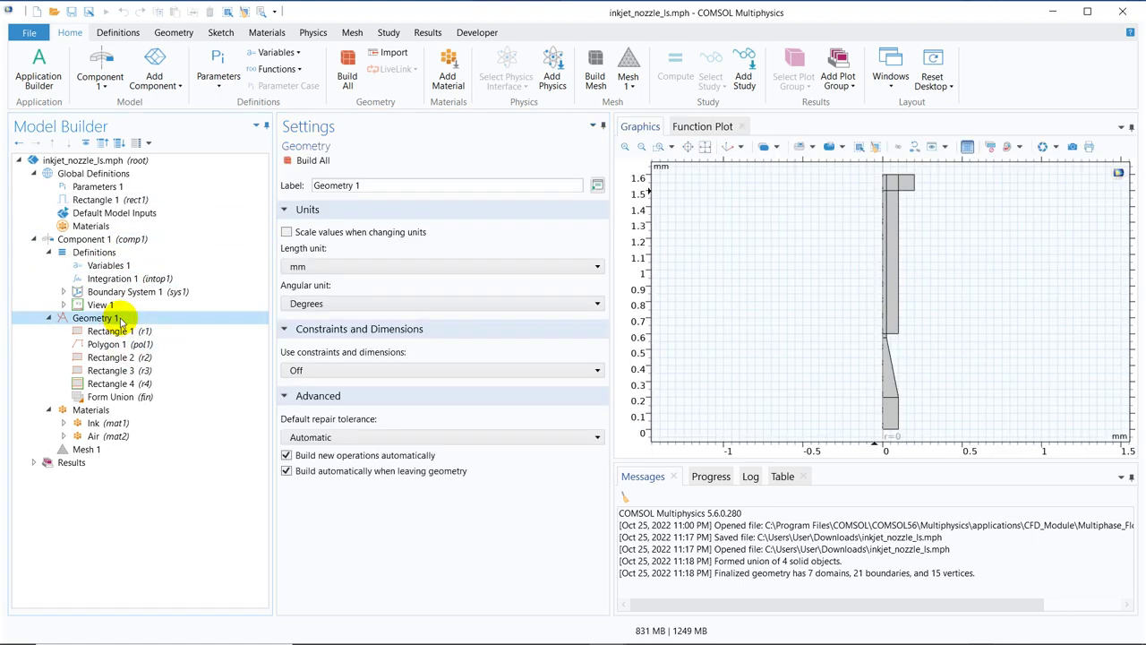
{"action": "left_click", "coordinate": [106, 424]}
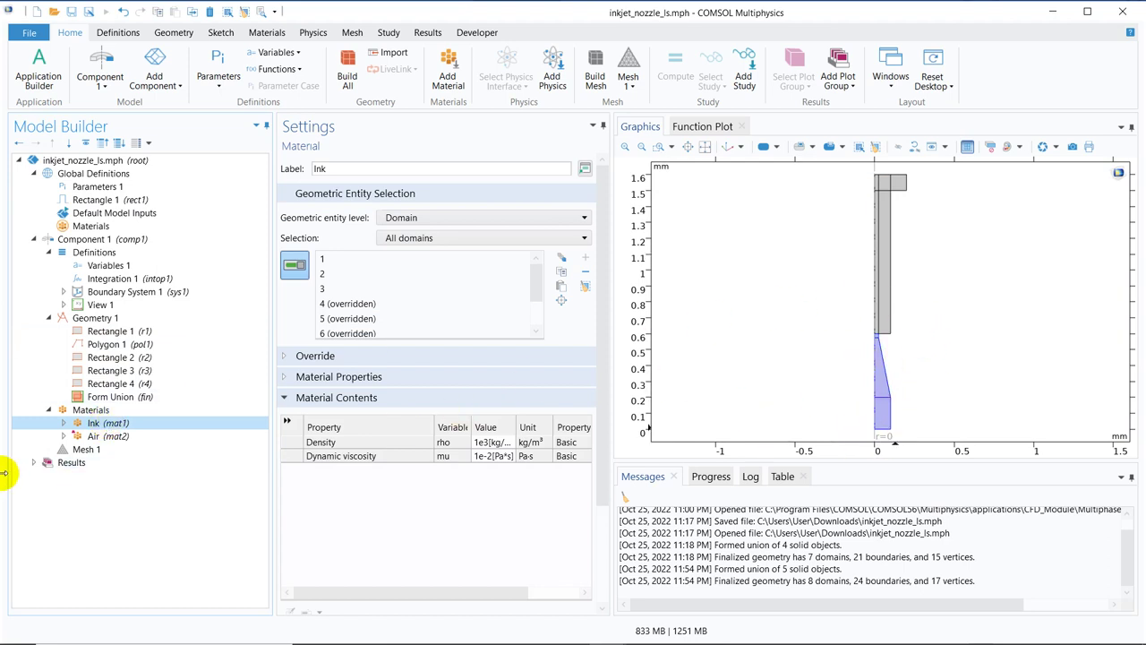
{"action": "left_click", "coordinate": [117, 436]}
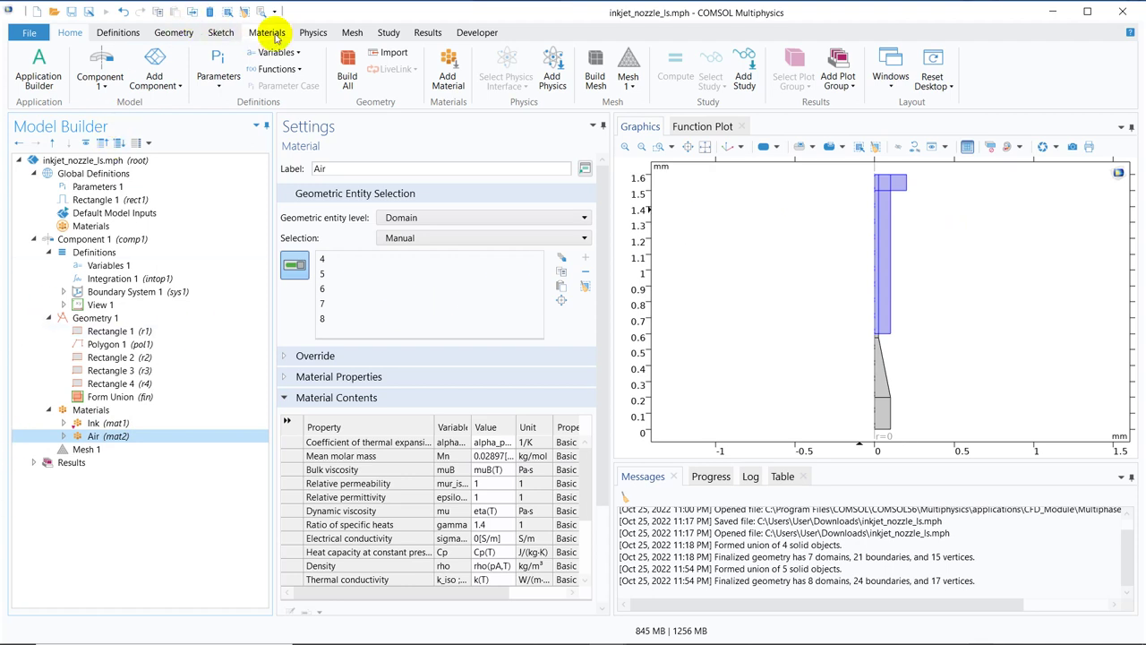
Add the Laminar Flow interface of Two-Phase Flow, Level Set from the Fluid Flow > Multiphase Flow physics to the component.
{"action": "left_click", "coordinate": [313, 34]}
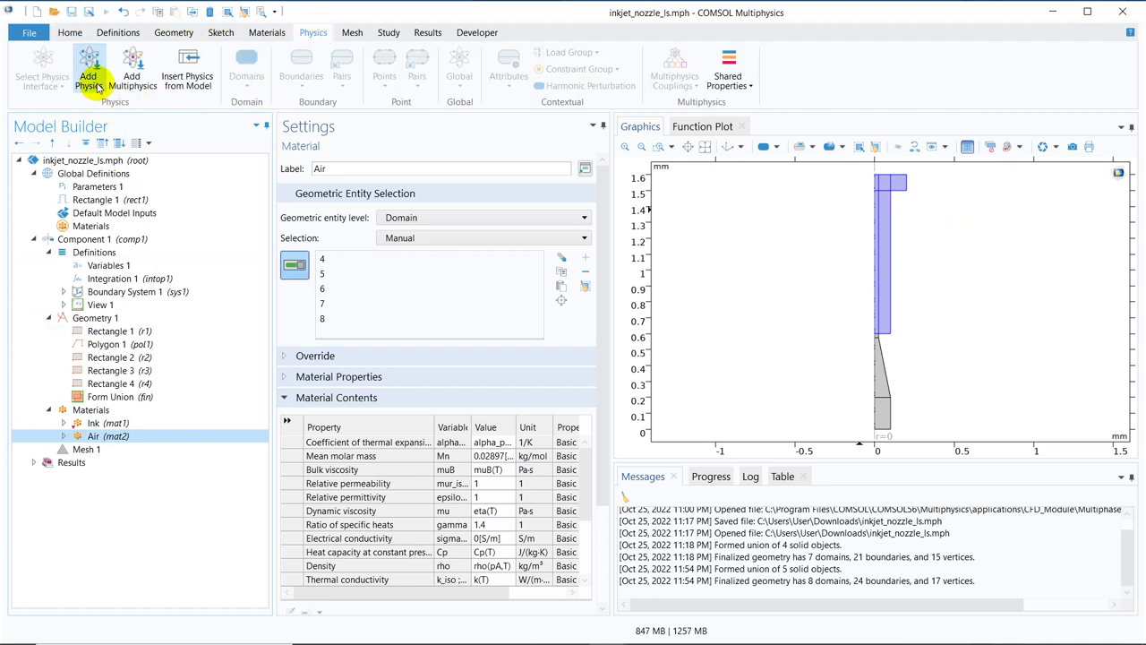
{"action": "left_click", "coordinate": [97, 86]}
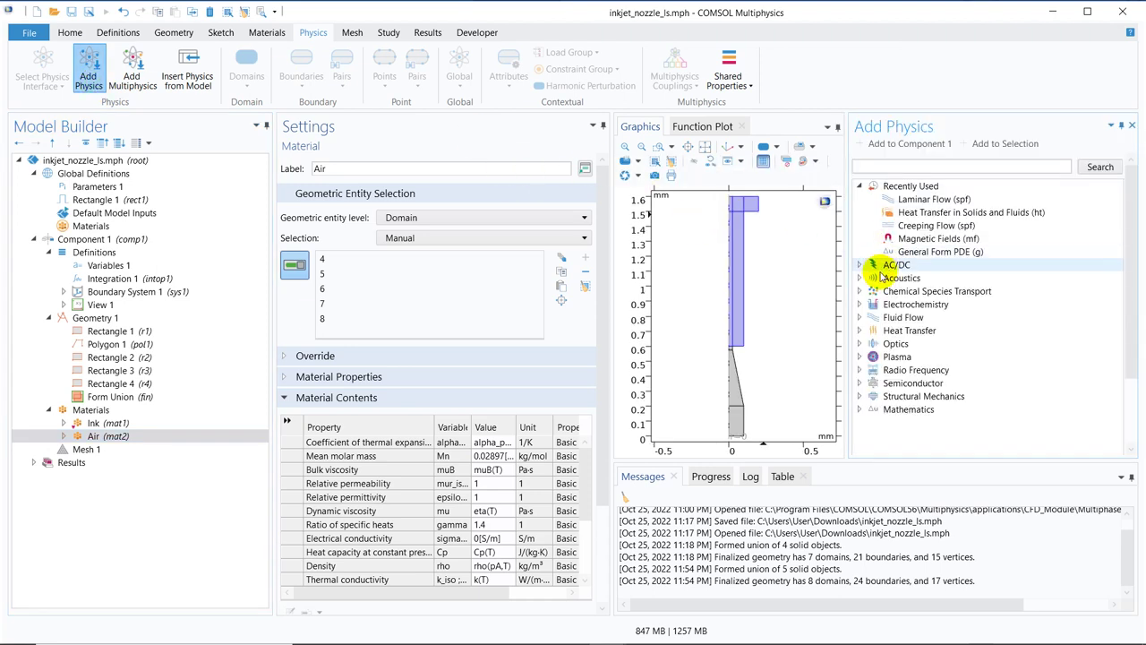
{"action": "left_click", "coordinate": [859, 318]}
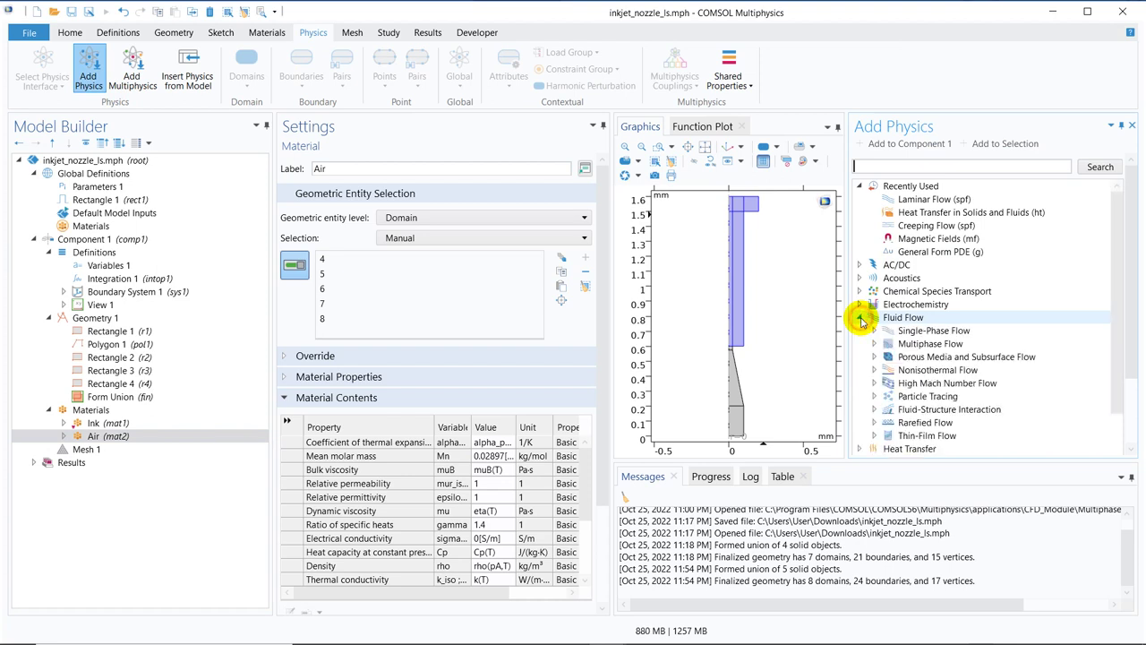
{"action": "left_click", "coordinate": [873, 343]}
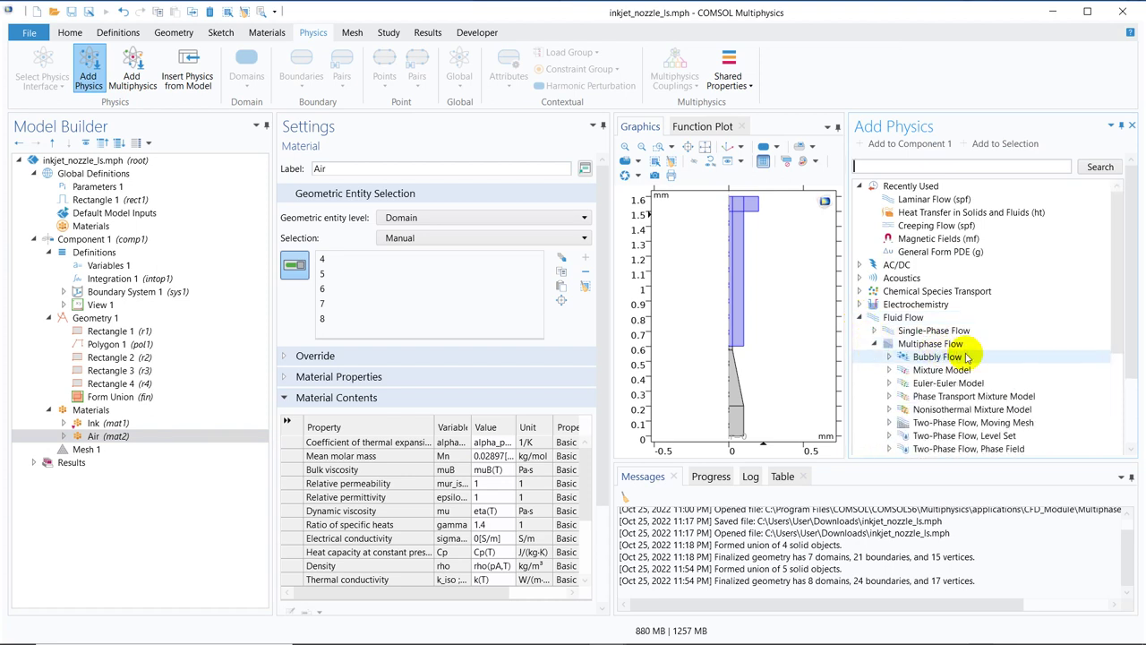
{"action": "left_click", "coordinate": [1117, 245]}
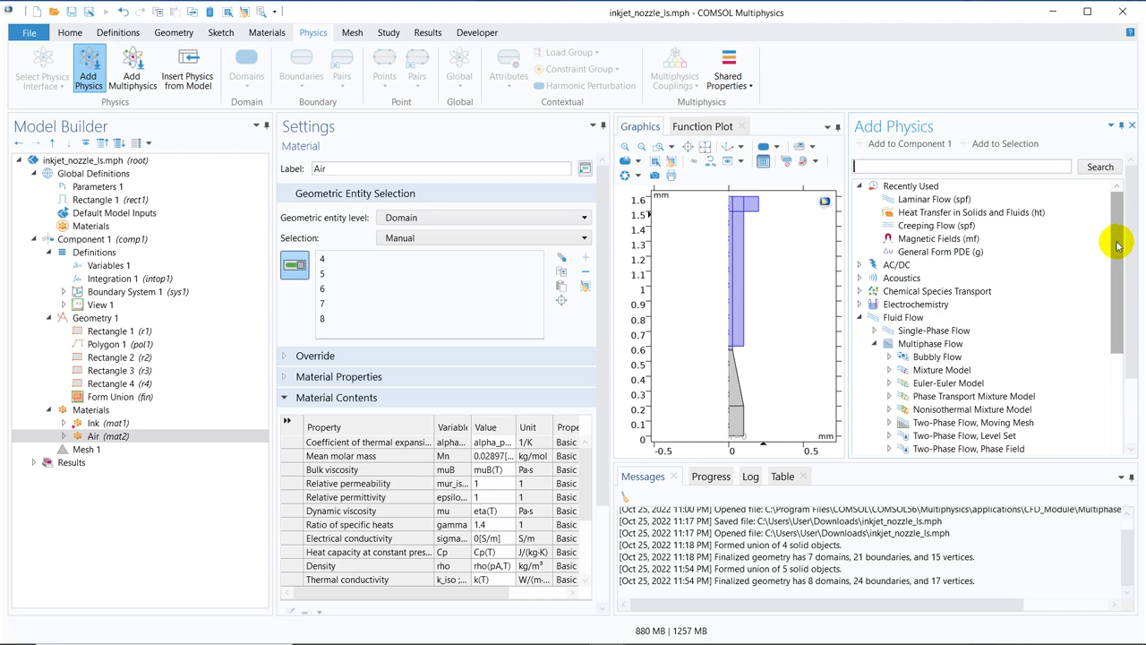
{"action": "left_click_drag", "start_coordinate": [1117, 245], "coordinate": [1117, 303]}
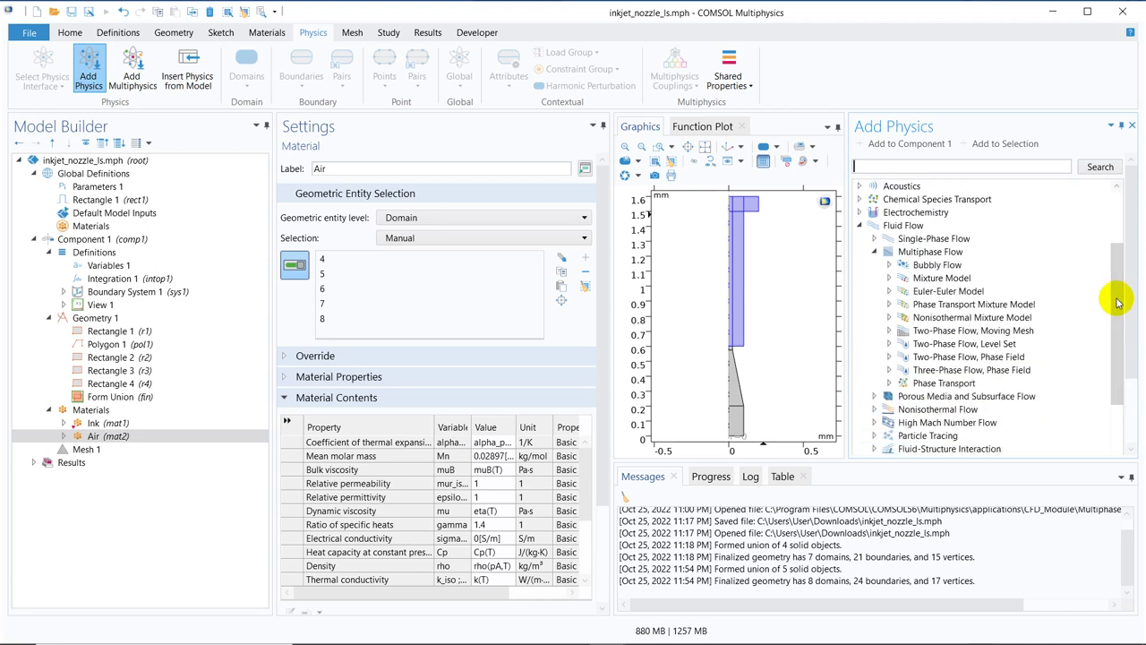
{"action": "left_click", "coordinate": [889, 346]}
{"action": "left_click", "coordinate": [954, 358]}
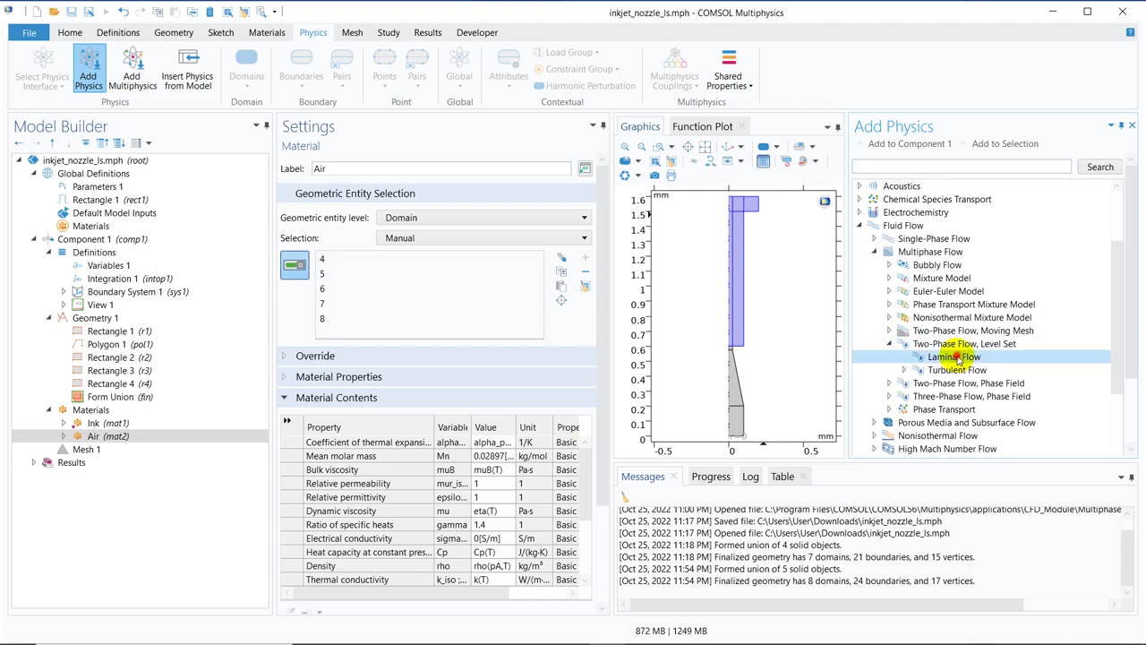
{"action": "double_click", "coordinate": [956, 359]}
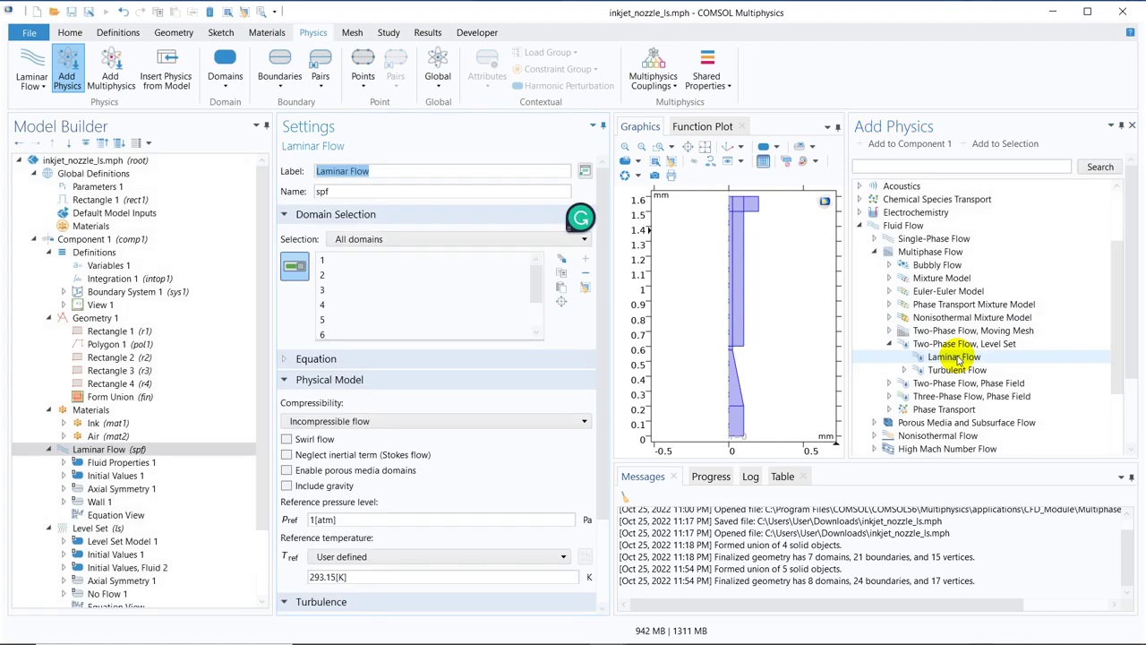
{"action": "left_click", "coordinate": [1133, 128]}
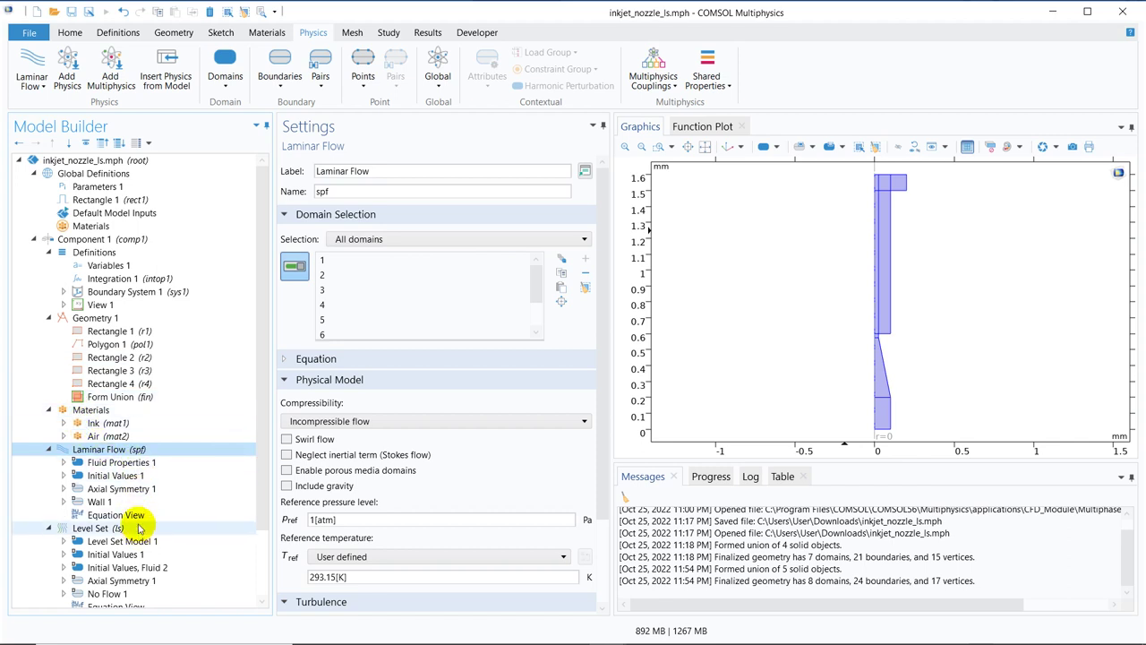
Add an Inlet condition to the Laminar Flow interface and assign it to boundary 2, the lowest edge of the nozzle.
{"action": "left_click", "coordinate": [141, 462]}
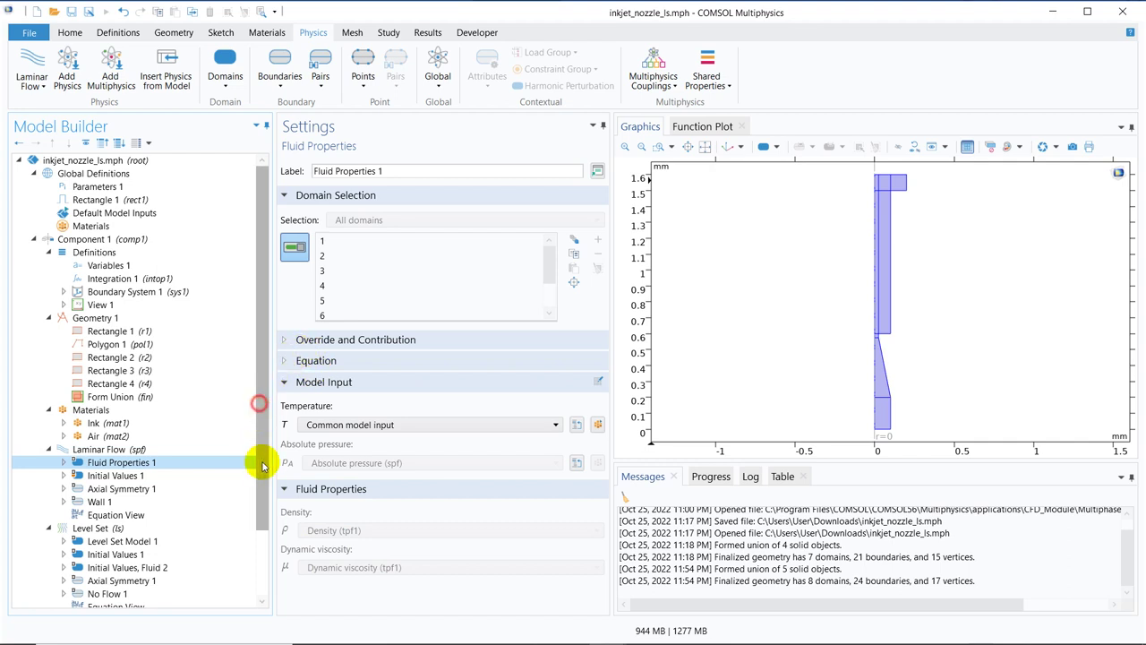
{"action": "scroll", "coordinate": [256, 460], "scroll_direction": "down", "scroll_amount": 2}
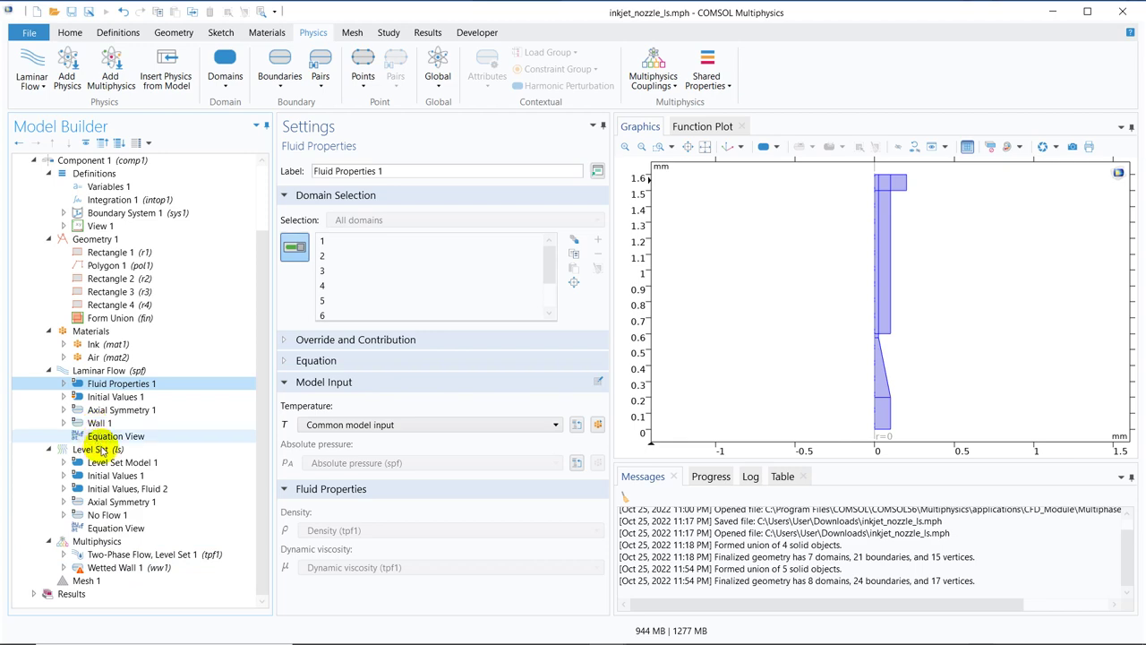
{"action": "left_click", "coordinate": [117, 372]}
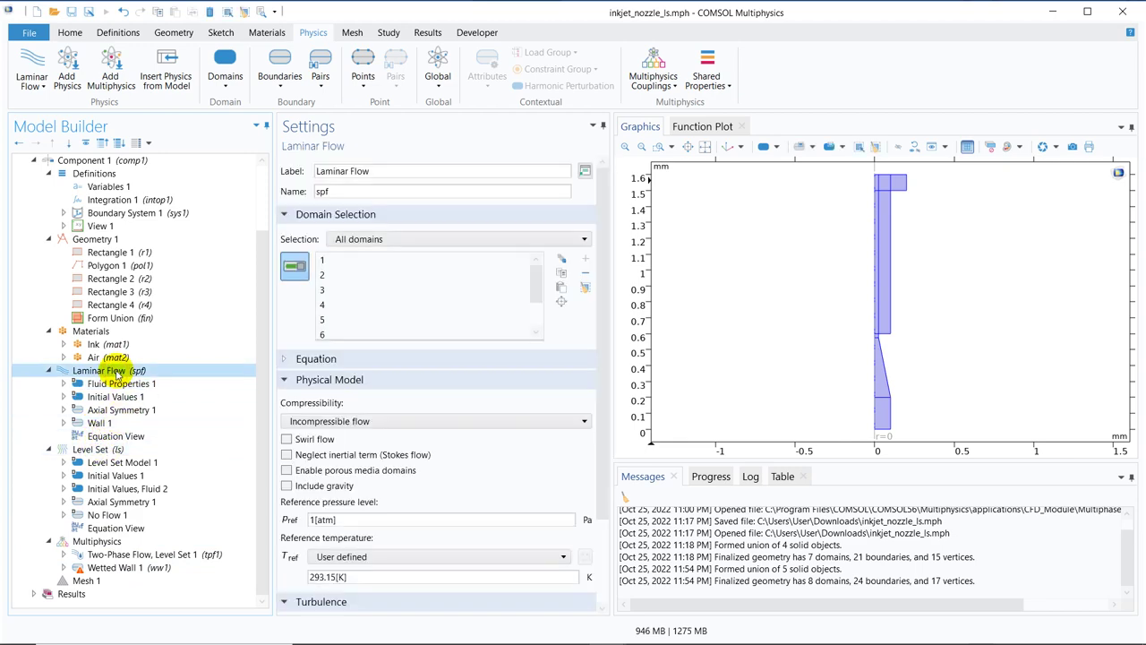
{"action": "right_click", "coordinate": [117, 374]}
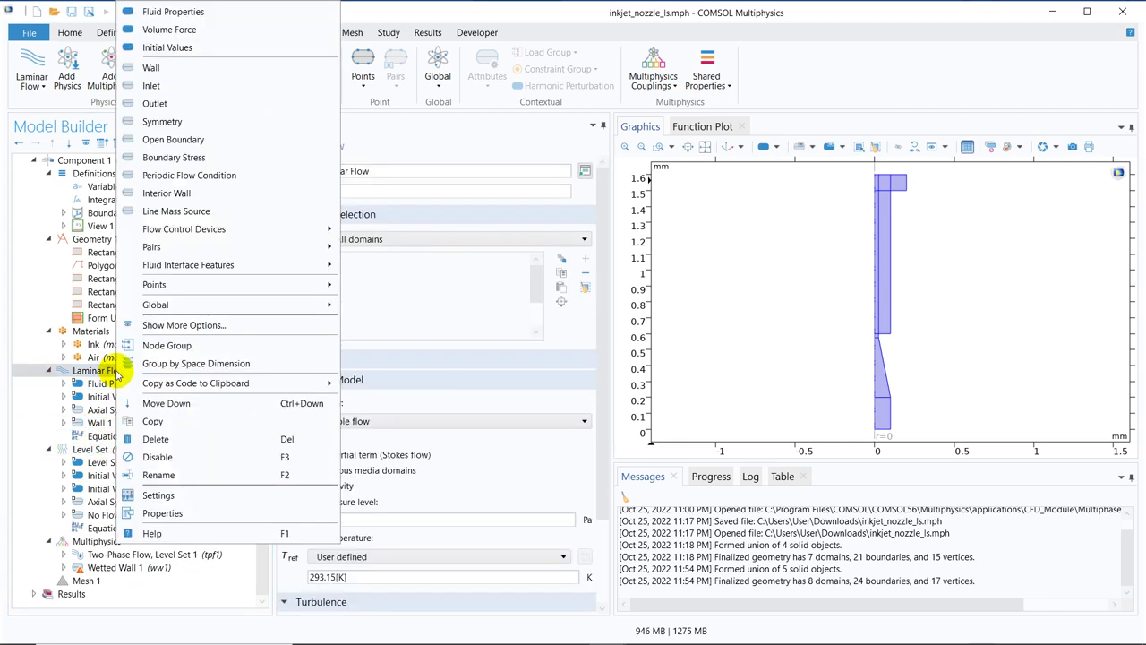
{"action": "left_click", "coordinate": [178, 86]}
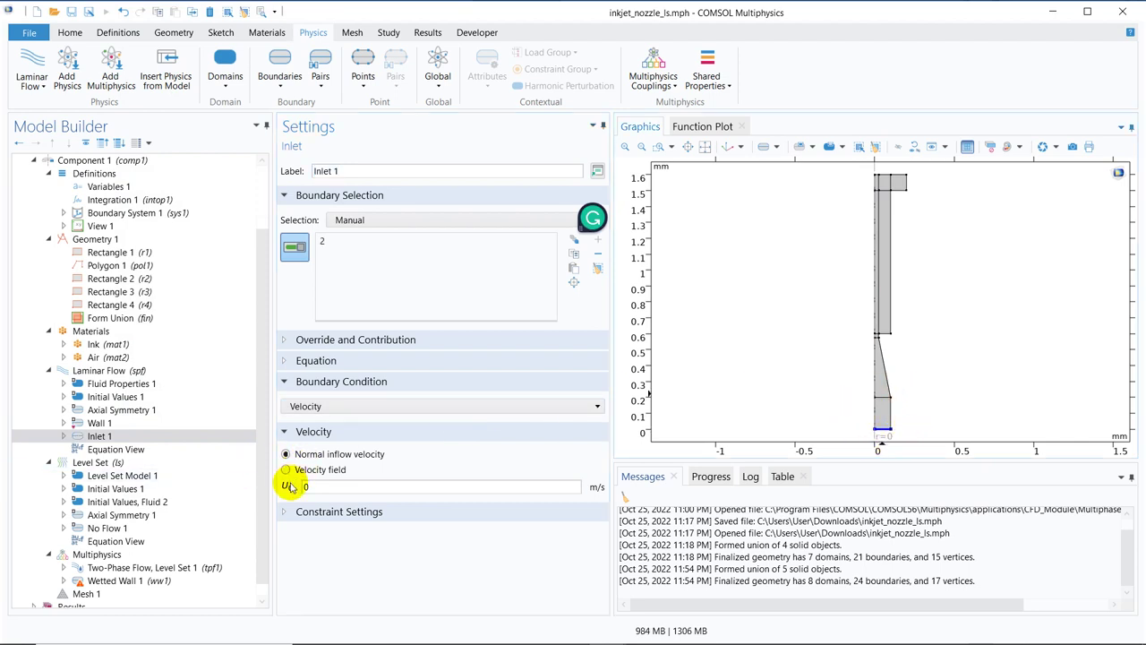
{"action": "left_click", "coordinate": [379, 490]}
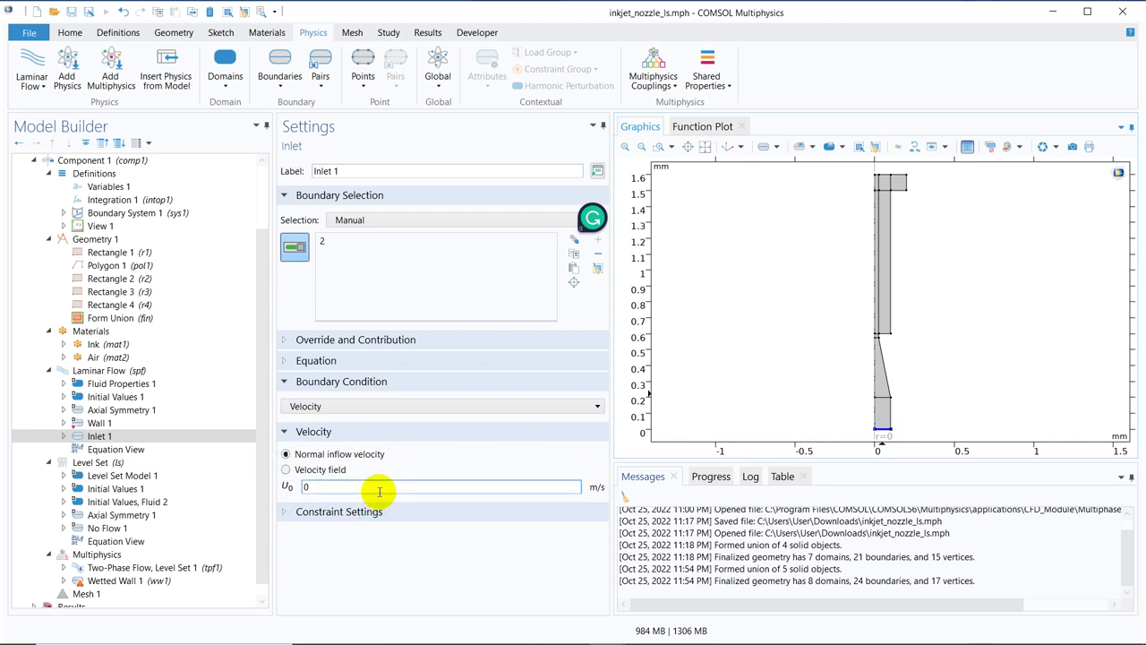
Review the Variables 1 expressions, the Integration 1 operator settings and the limits and plot of the rect1 function.
{"action": "left_click", "coordinate": [125, 186]}
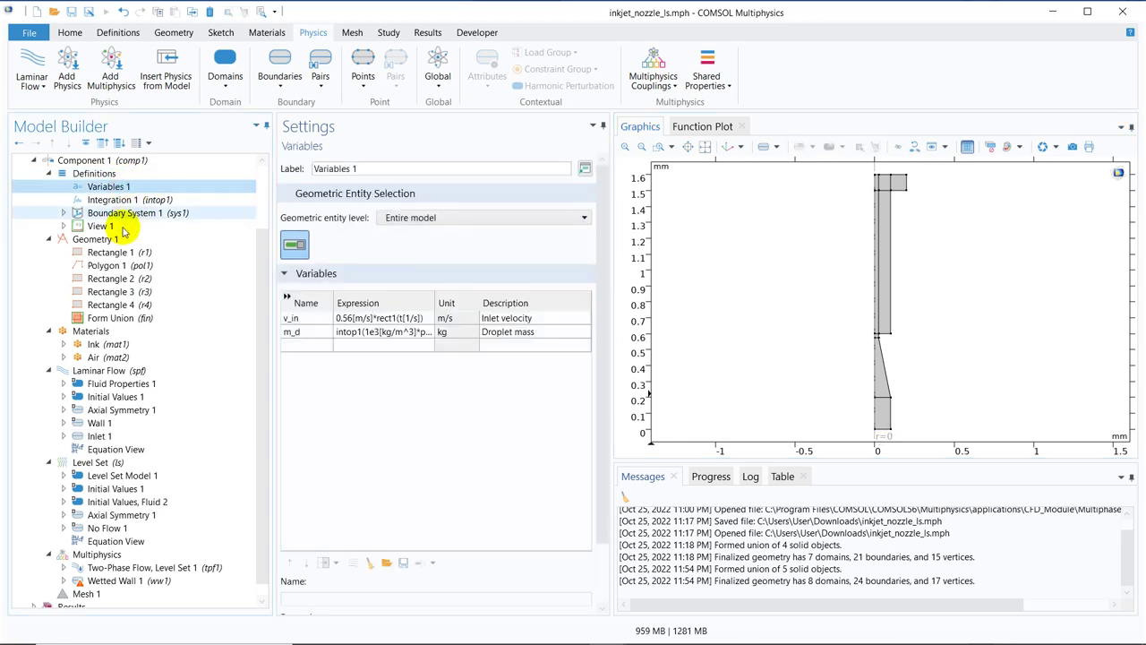
{"action": "left_click", "coordinate": [154, 200]}
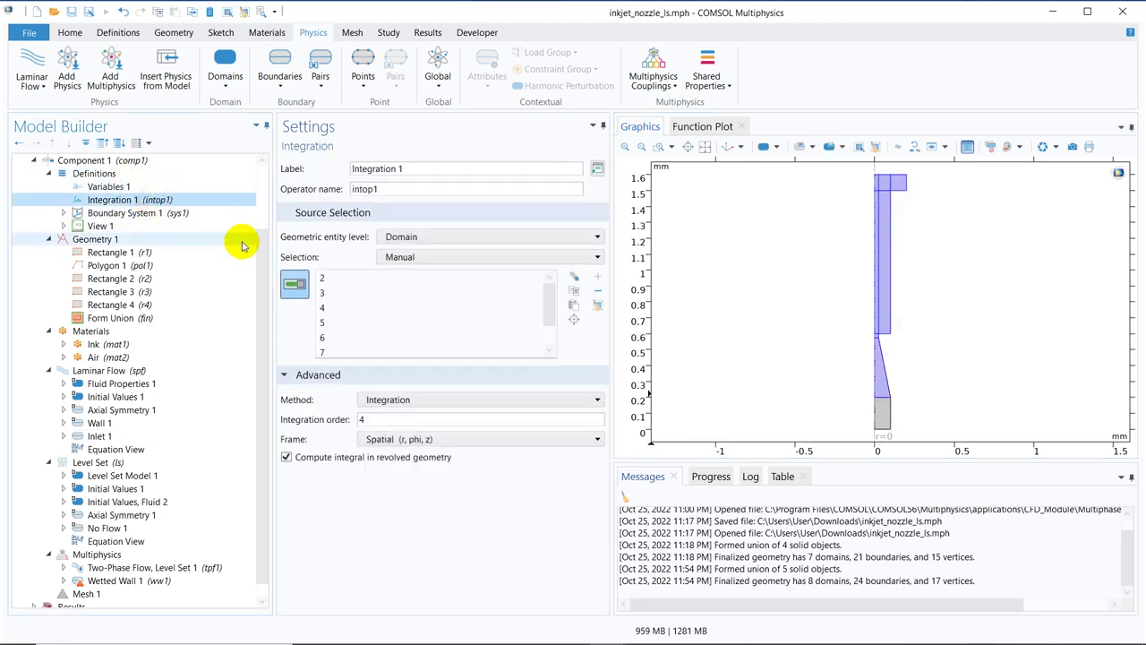
{"action": "left_click_drag", "start_coordinate": [259, 265], "coordinate": [261, 164]}
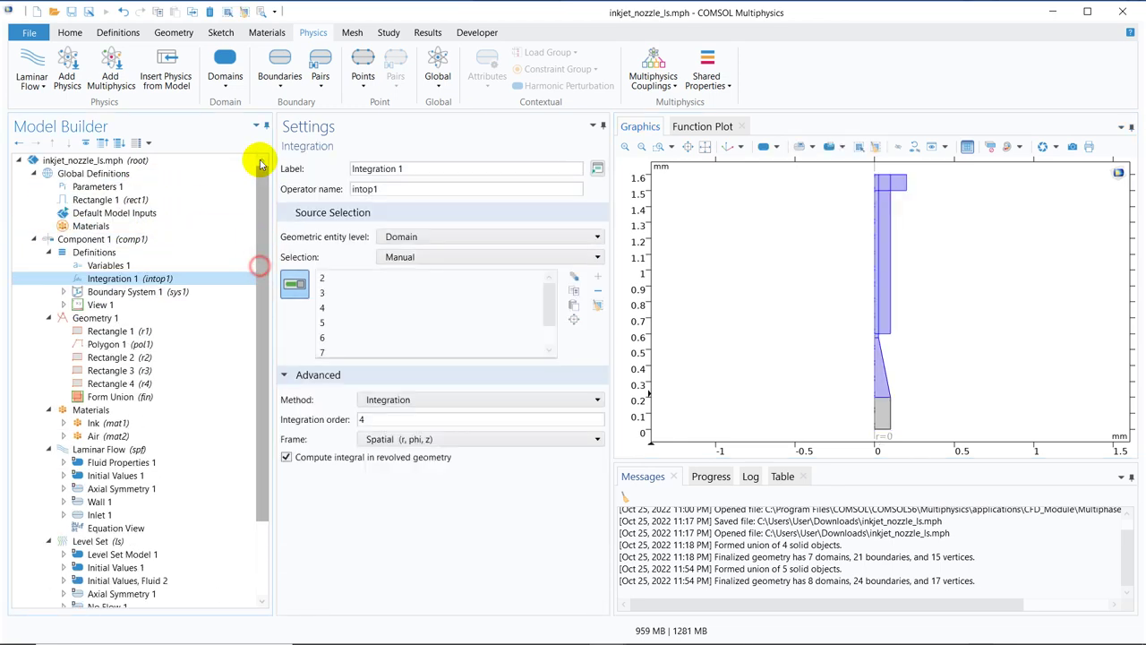
{"action": "left_click", "coordinate": [119, 201]}
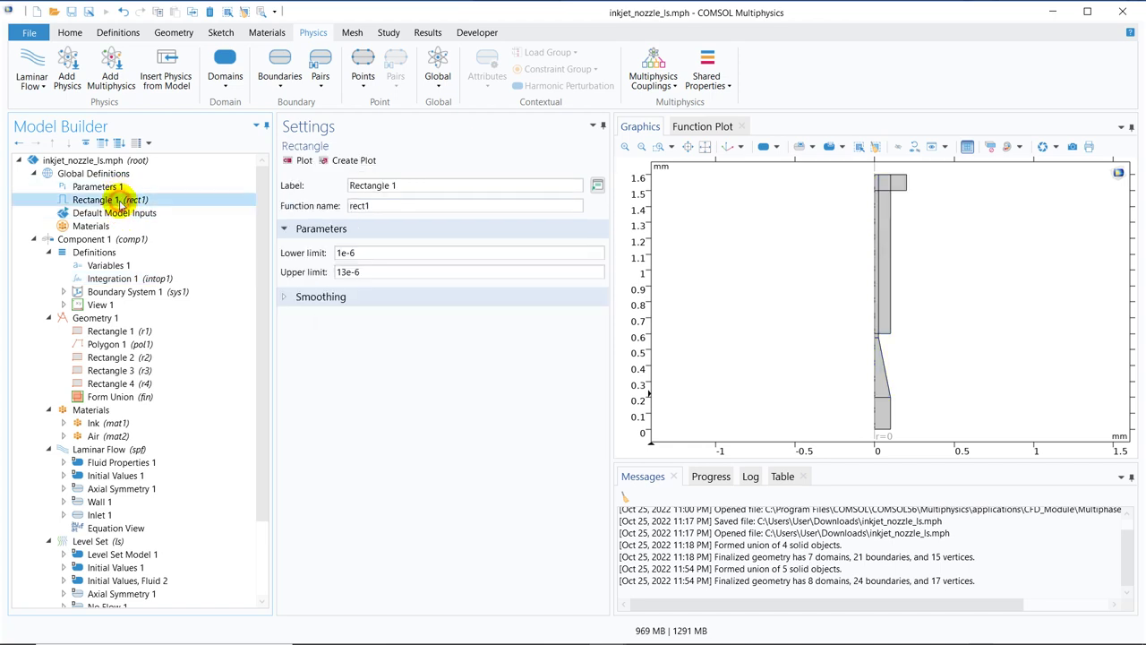
{"action": "left_click", "coordinate": [302, 163]}
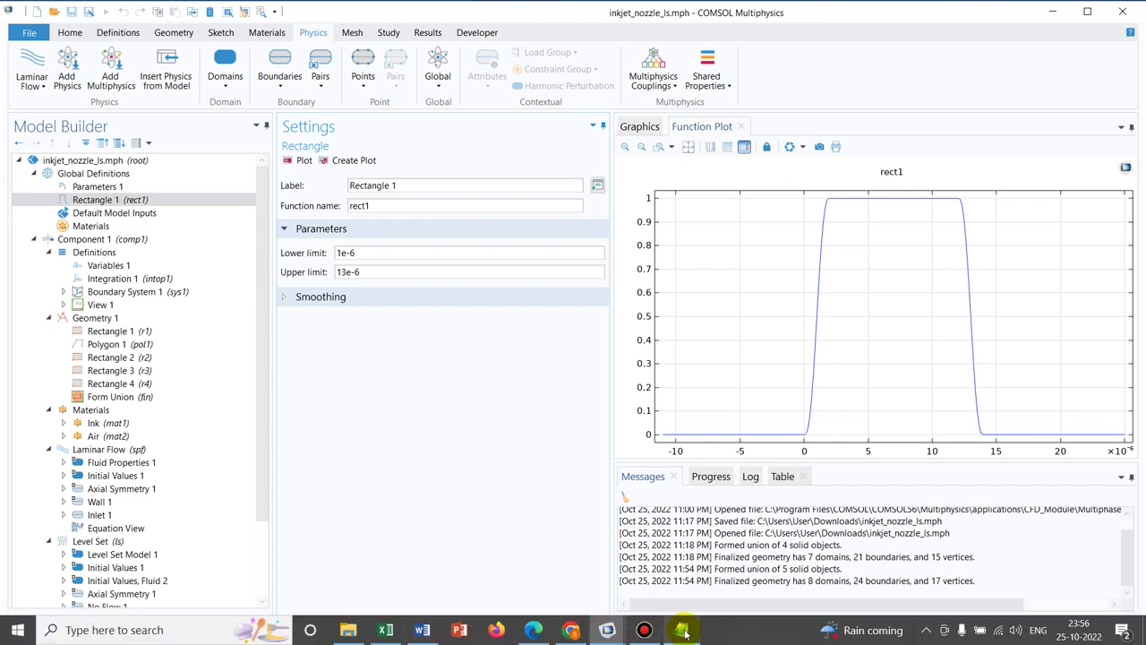
Copy the inlet velocity expression from the Notepad file and set Laminar Flow Inlet 1's normal inflow velocity to 0.56[m/s]*rect1(t[1/s]).
{"action": "left_click", "coordinate": [684, 631]}
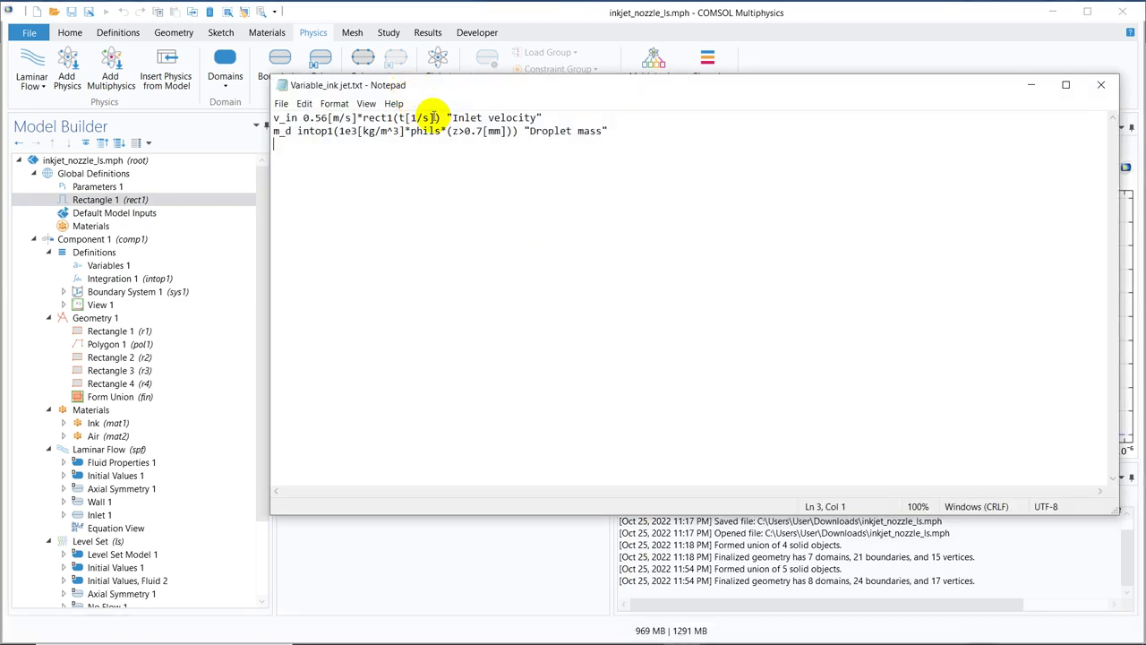
{"action": "left_click_drag", "start_coordinate": [440, 117], "coordinate": [334, 118]}
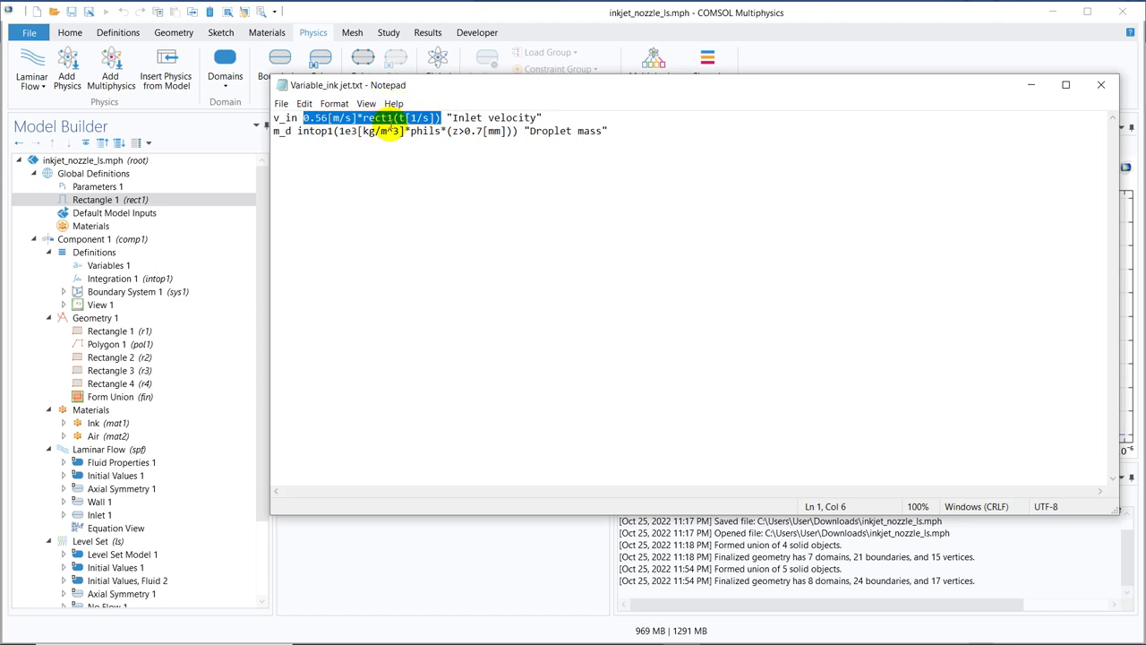
{"action": "left_click", "coordinate": [1031, 86]}
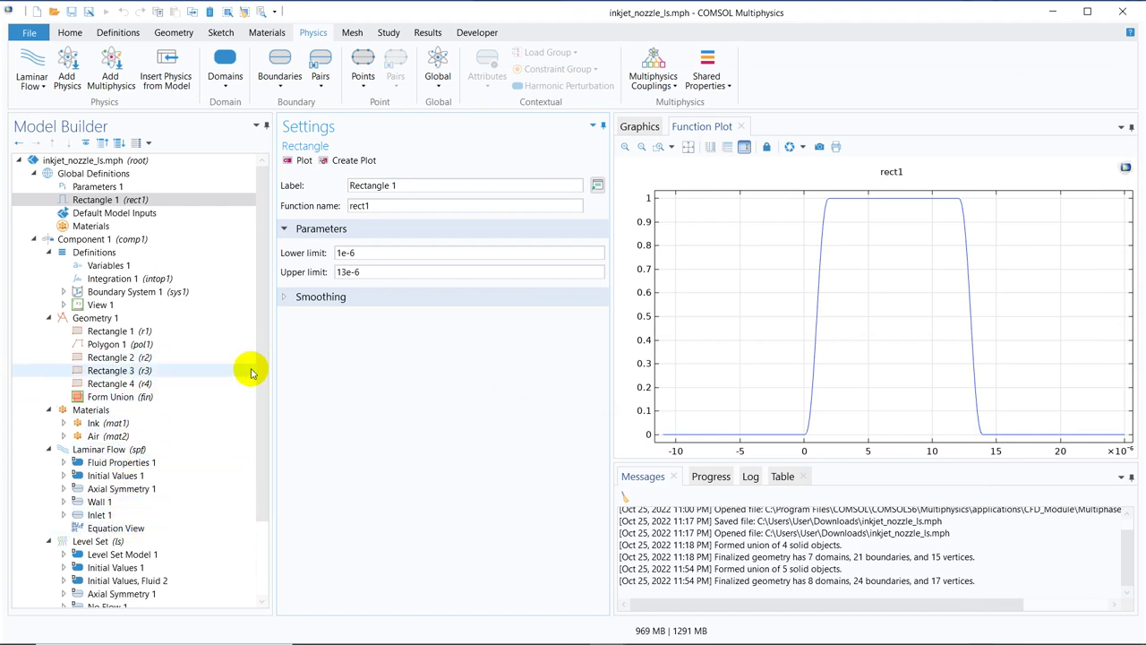
{"action": "left_click_drag", "start_coordinate": [268, 302], "coordinate": [262, 385]}
{"action": "left_click", "coordinate": [98, 424]}
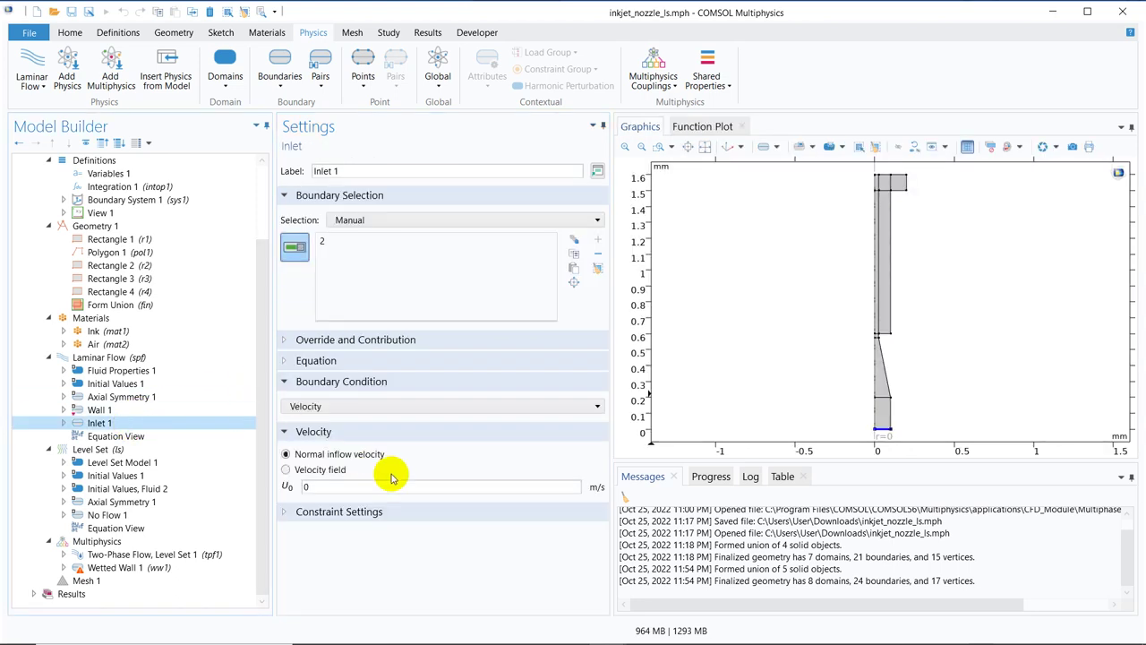
{"action": "double_click", "coordinate": [335, 486]}
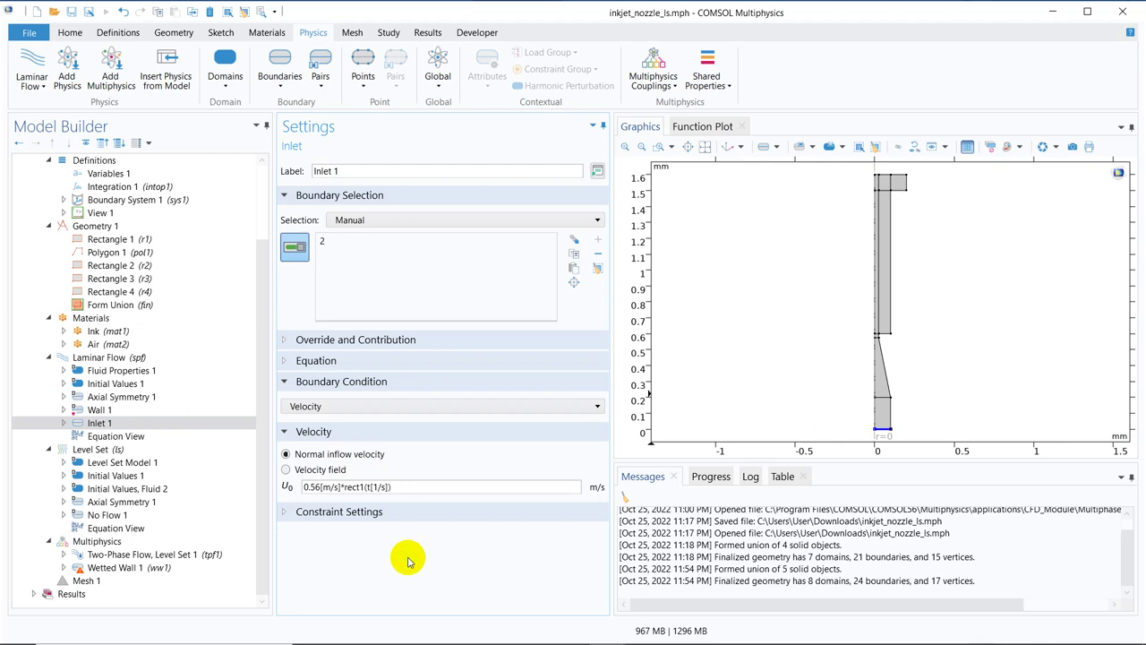
Add a pressure Outlet condition to the Laminar Flow interface and assign it to boundary 24, the outer vertical edge of the upper section.
{"action": "right_click", "coordinate": [93, 359]}
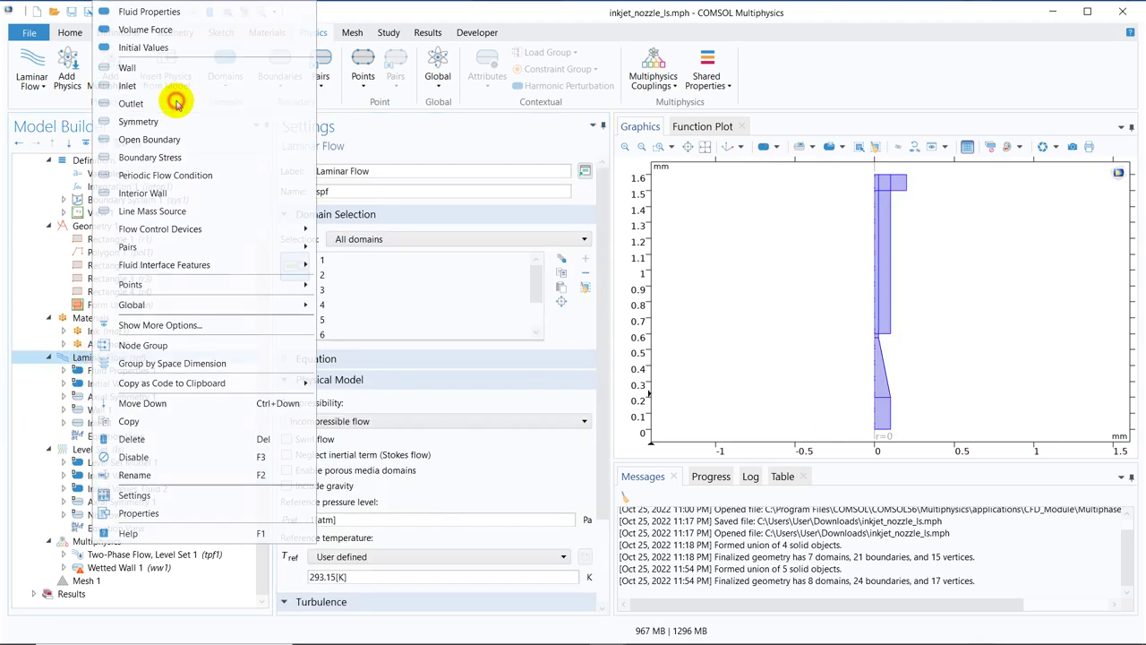
{"action": "left_click", "coordinate": [176, 105]}
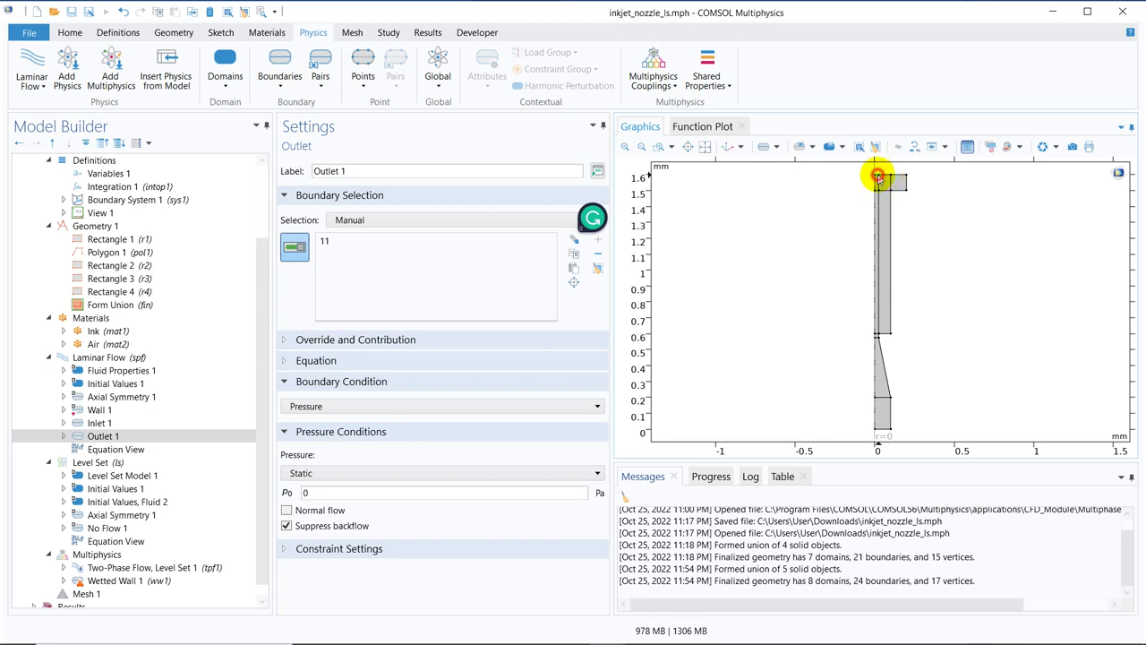
{"action": "left_click", "coordinate": [877, 176]}
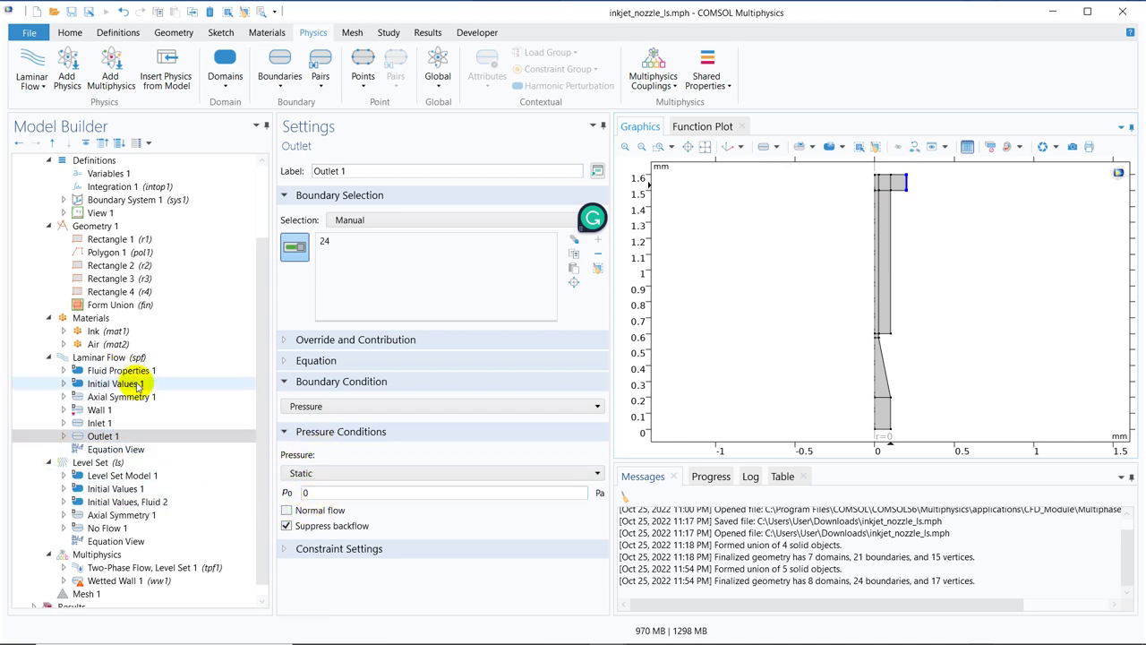
Add an Inlet condition to the Level Set interface on boundary 2 at the nozzle's lowest edge.
{"action": "left_click", "coordinate": [127, 463]}
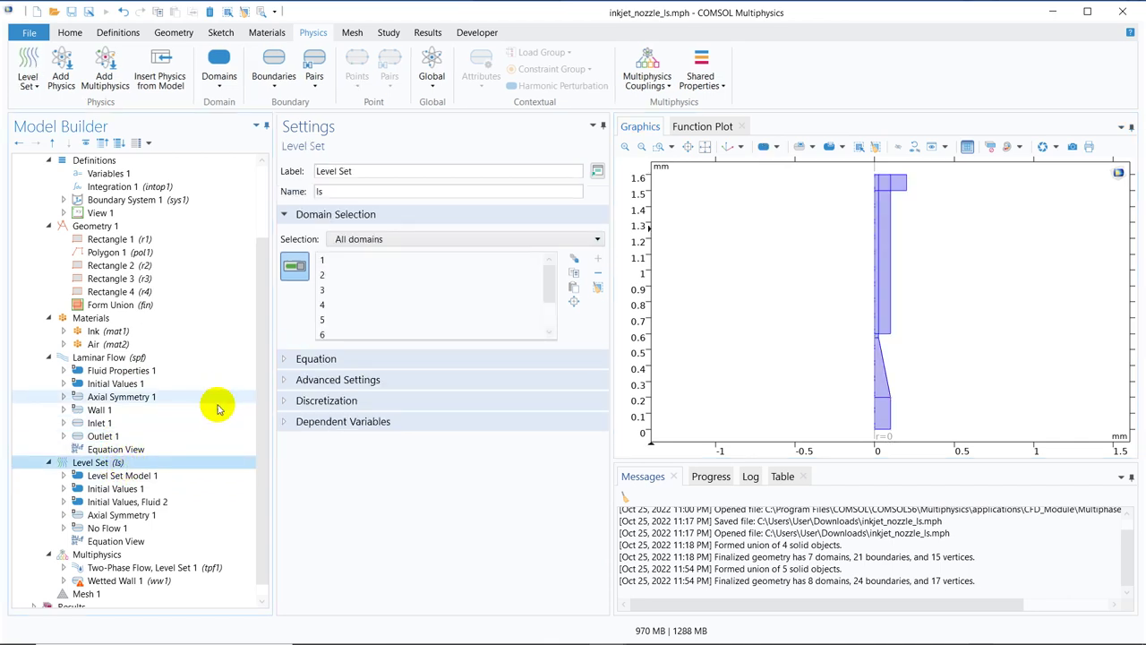
{"action": "right_click", "coordinate": [156, 461]}
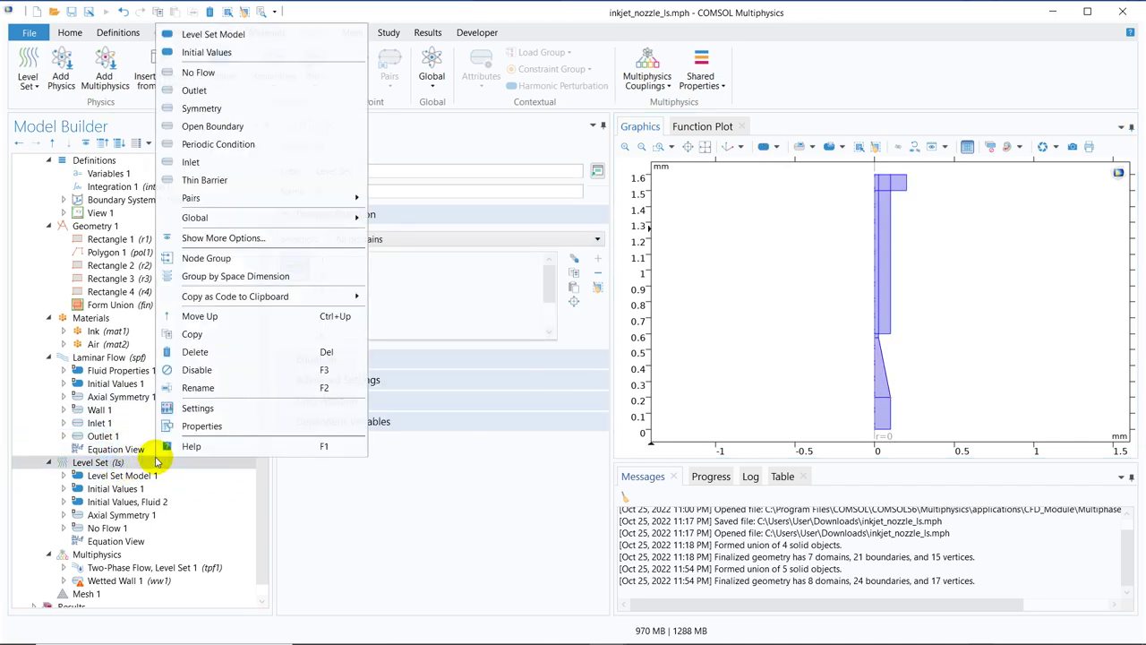
{"action": "left_click", "coordinate": [228, 162]}
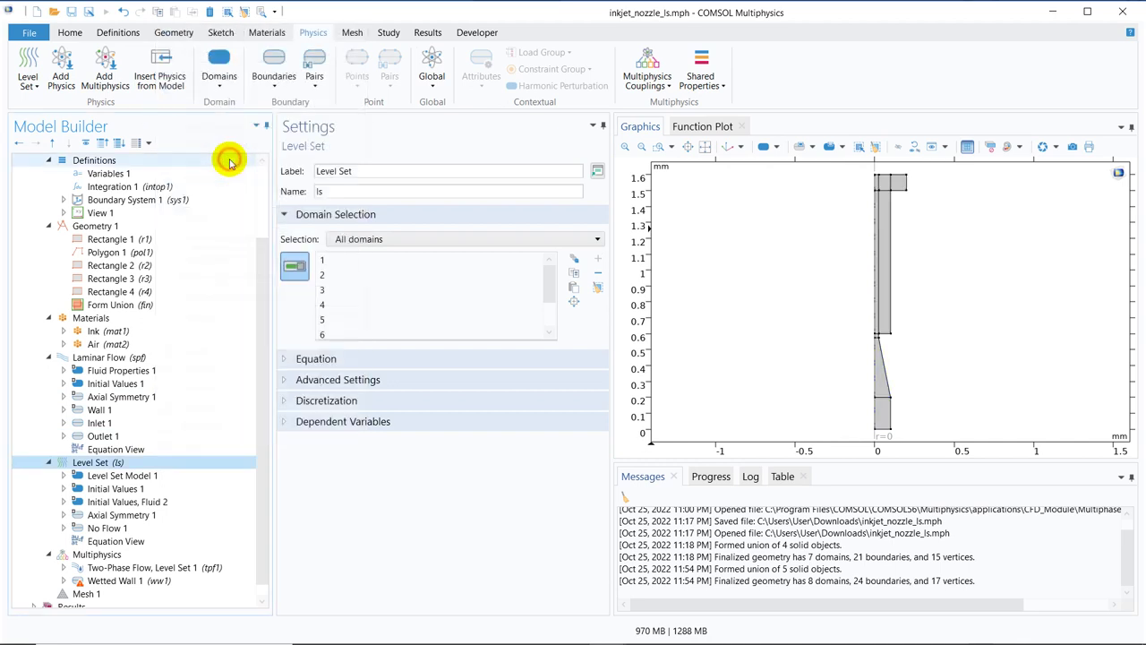
{"action": "left_click", "coordinate": [883, 430]}
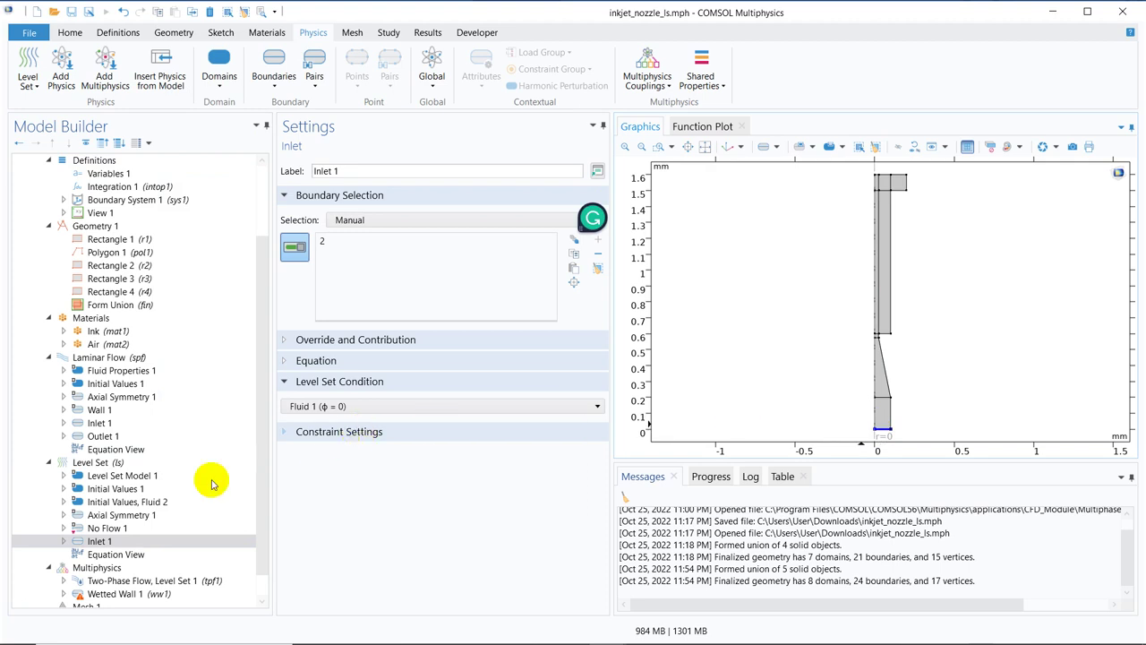
Add an Outlet condition to the Level Set interface on boundary 24, the outer vertical edge of the upper section.
{"action": "left_click", "coordinate": [106, 460]}
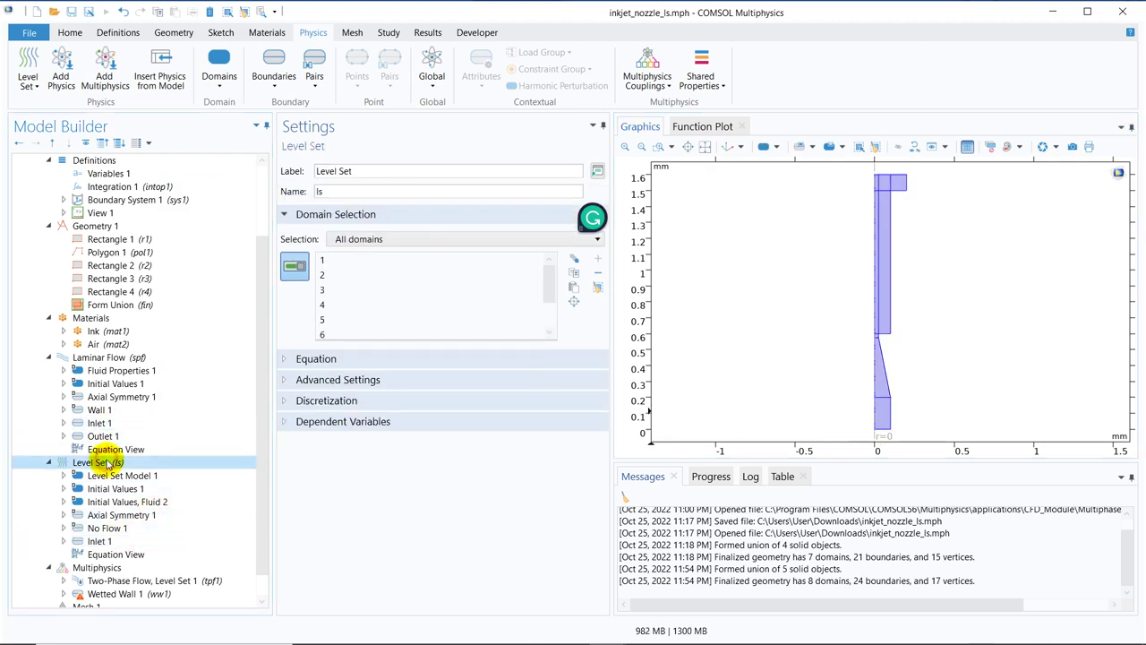
{"action": "right_click", "coordinate": [106, 460]}
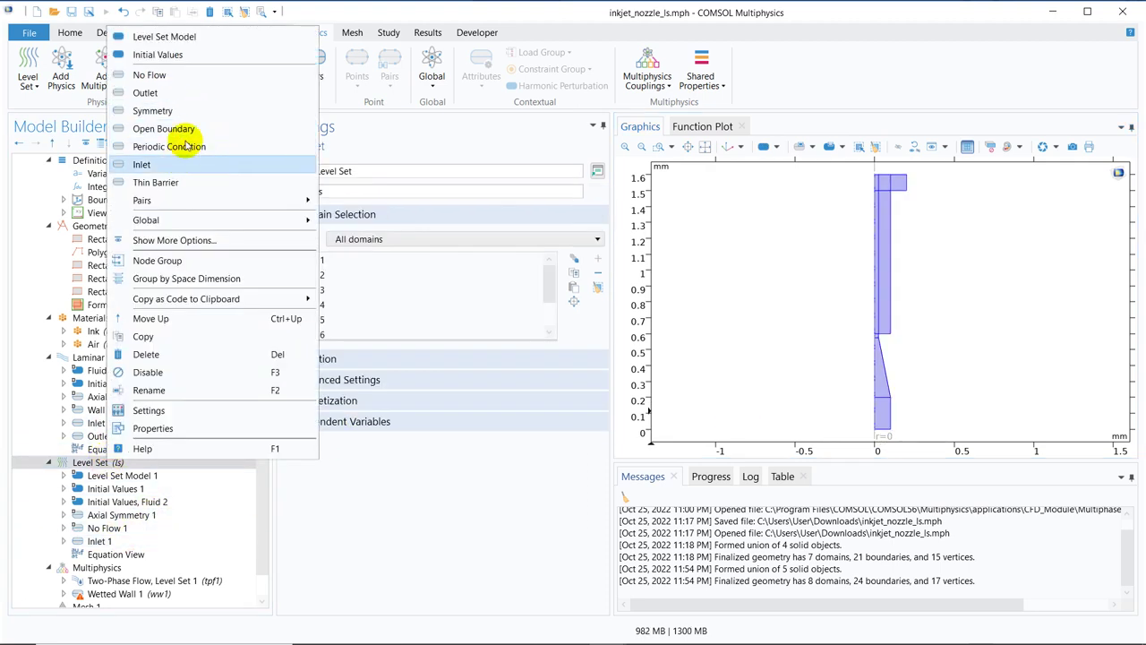
{"action": "left_click", "coordinate": [196, 99]}
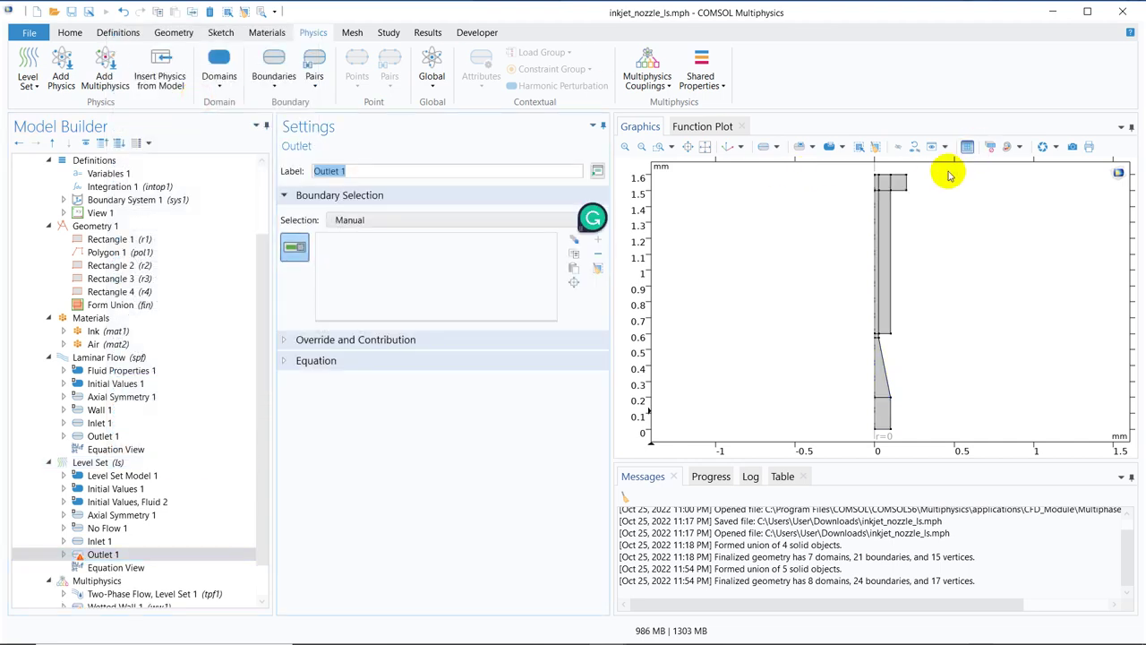
{"action": "left_click", "coordinate": [907, 183]}
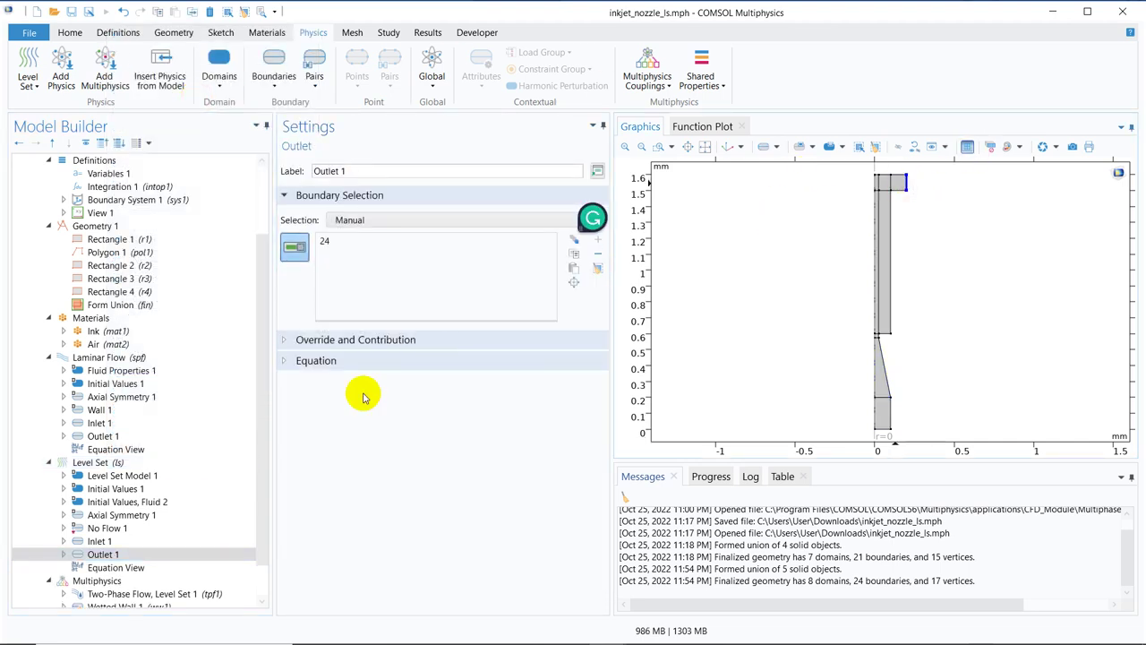
Review the Level Set inlet's phase condition and the Fluid 1 properties of the Two-Phase Flow, Level Set 1 coupling.
{"action": "left_click", "coordinate": [100, 541]}
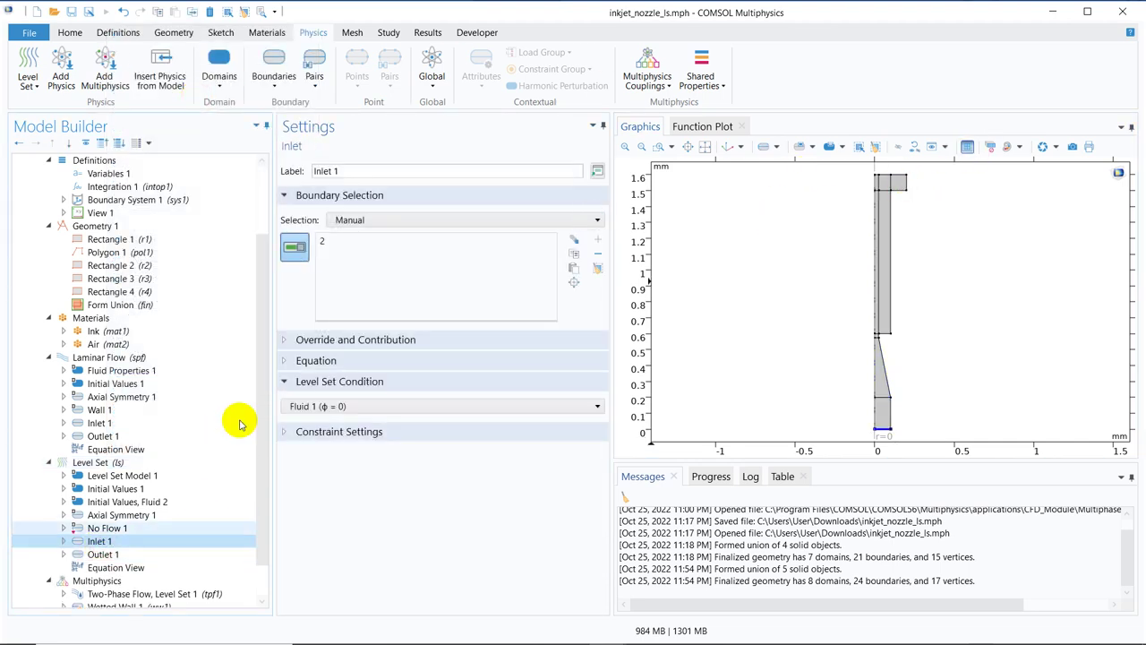
{"action": "left_click_drag", "start_coordinate": [265, 313], "coordinate": [256, 422]}
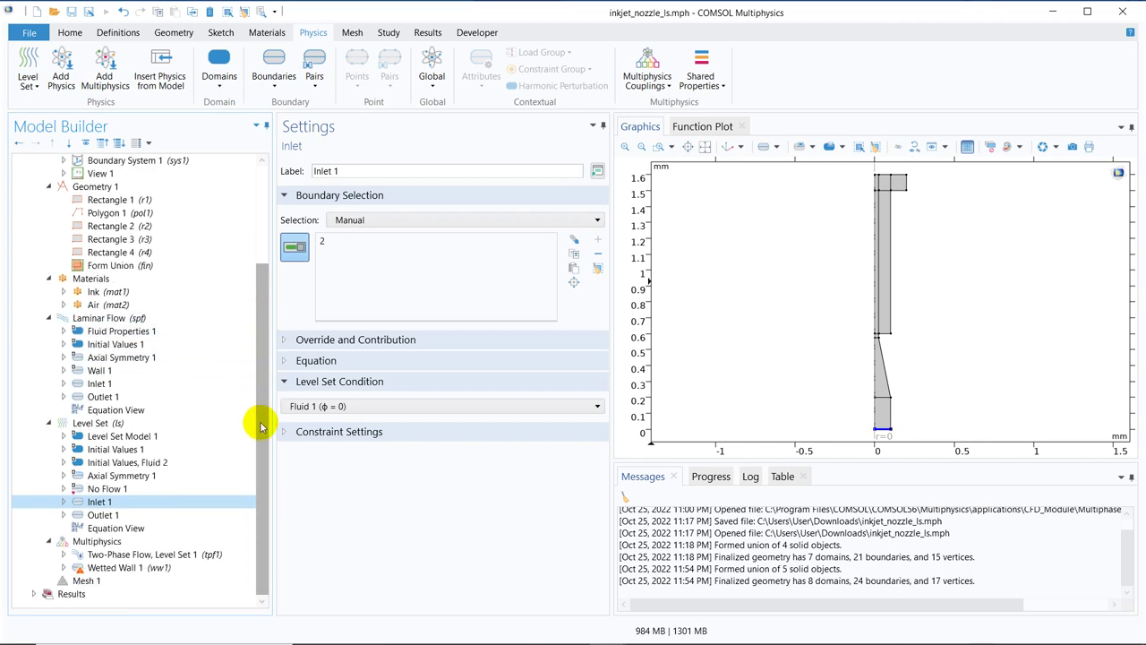
{"action": "left_click", "coordinate": [136, 554]}
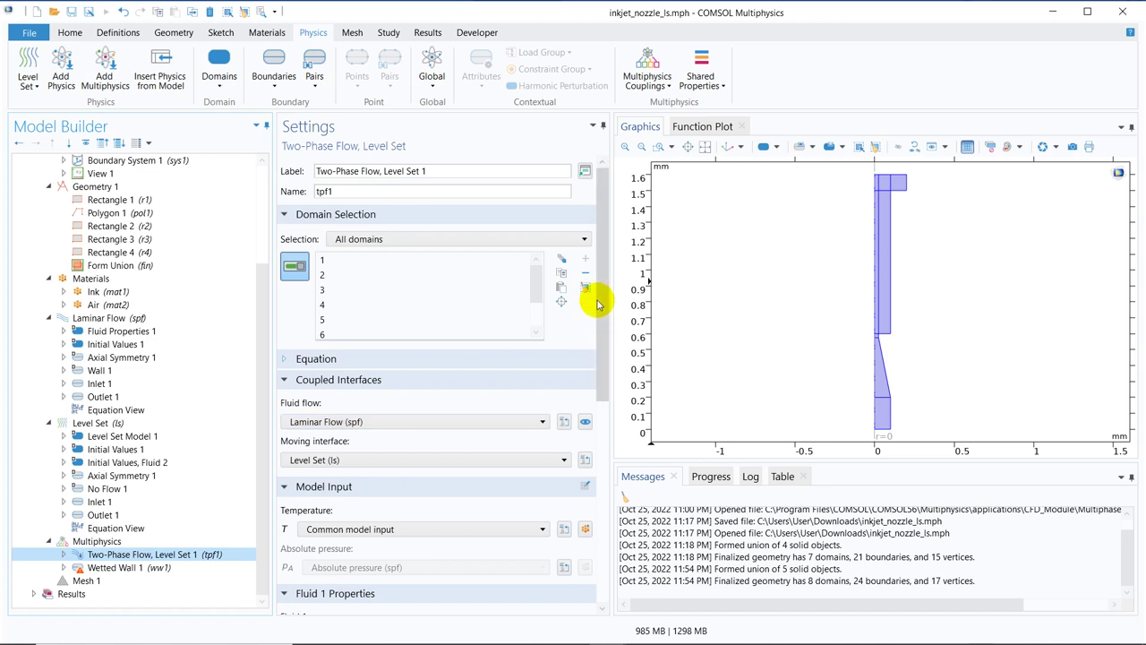
{"action": "left_click", "coordinate": [599, 264]}
{"action": "scroll", "coordinate": [597, 354], "scroll_direction": "down", "scroll_amount": 3}
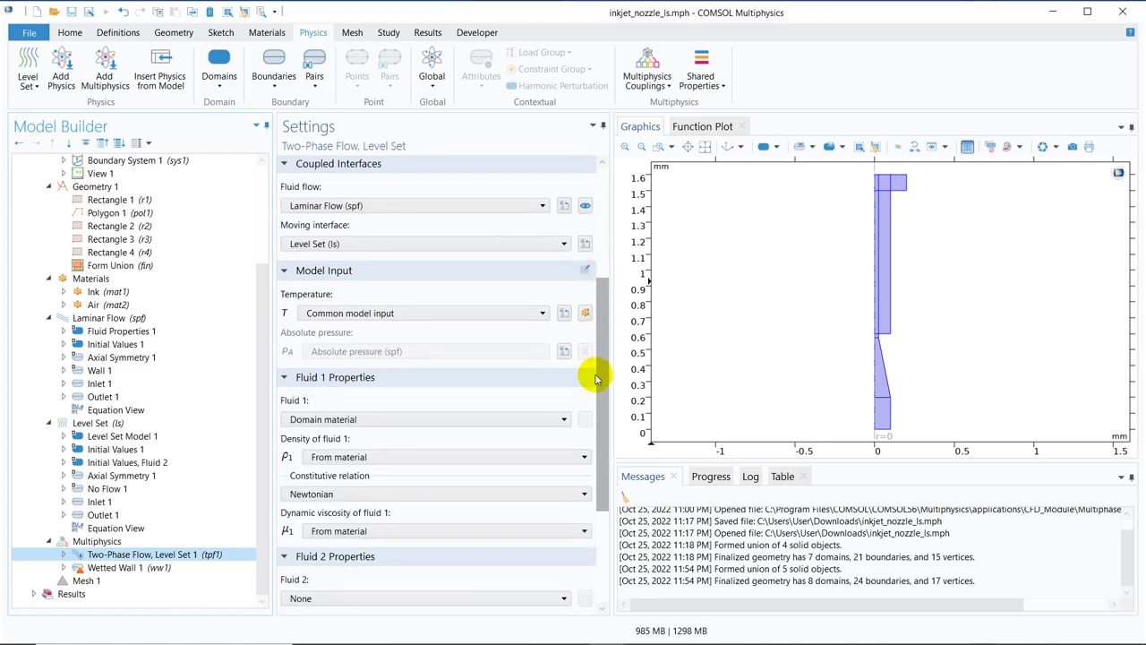
{"action": "left_click", "coordinate": [376, 420]}
{"action": "left_click", "coordinate": [376, 420]}
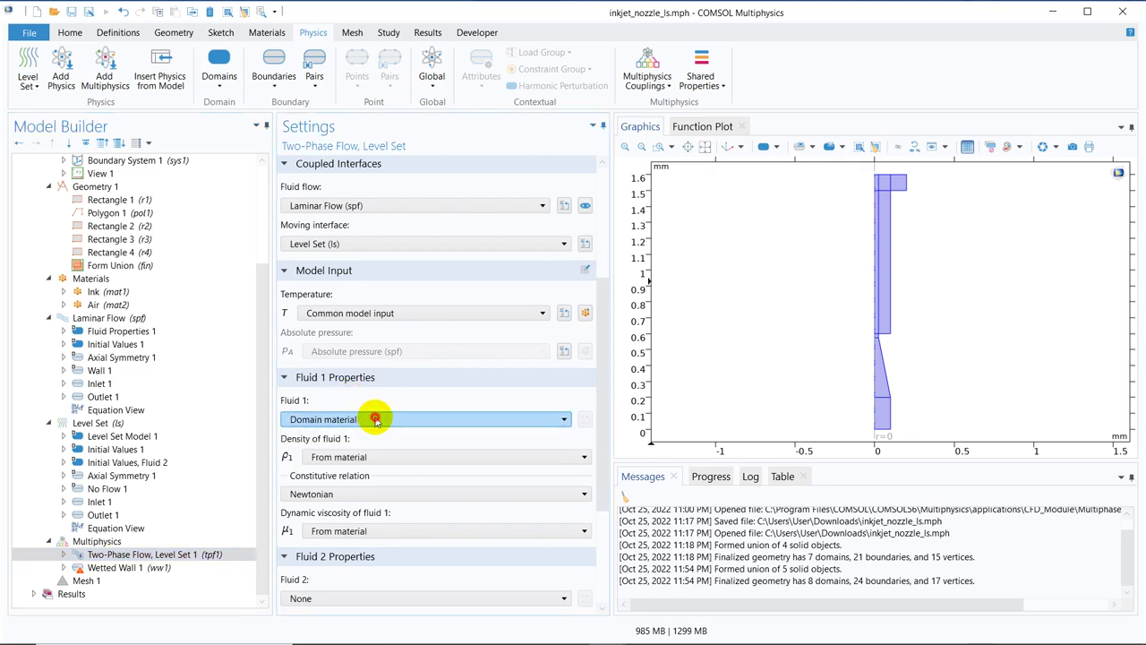
Rename Initial Values 1 of the Level Set interface as water.
{"action": "left_click", "coordinate": [141, 449]}
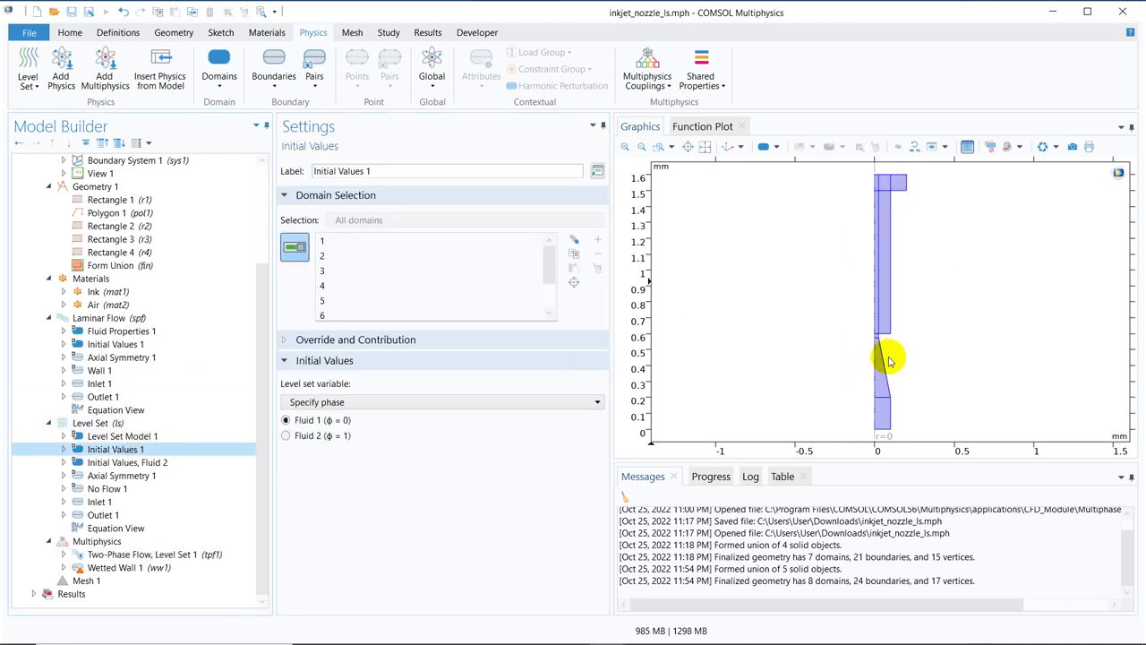
{"action": "right_click", "coordinate": [147, 450]}
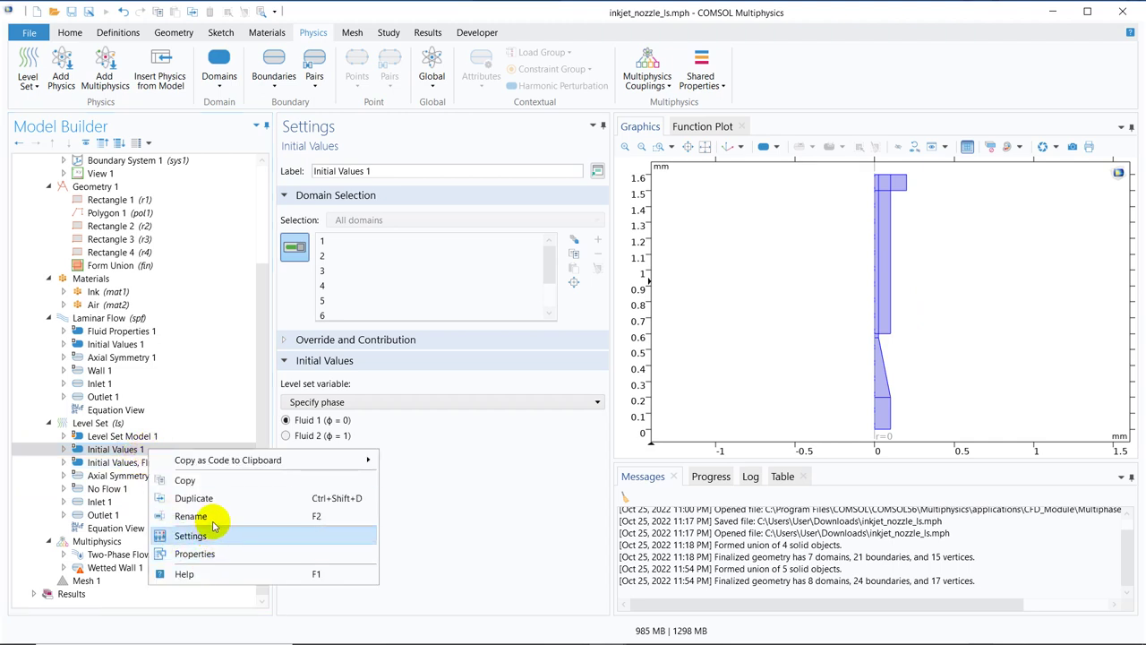
{"action": "left_click", "coordinate": [191, 515]}
{"action": "type", "text": "water"}
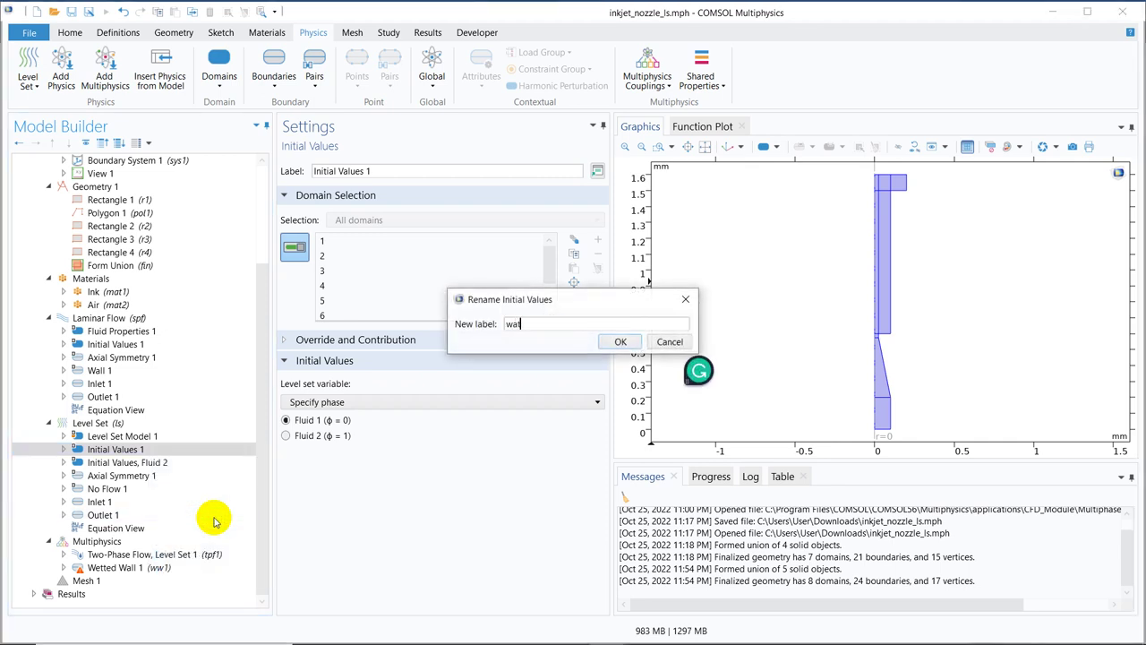
{"action": "left_click", "coordinate": [618, 341]}
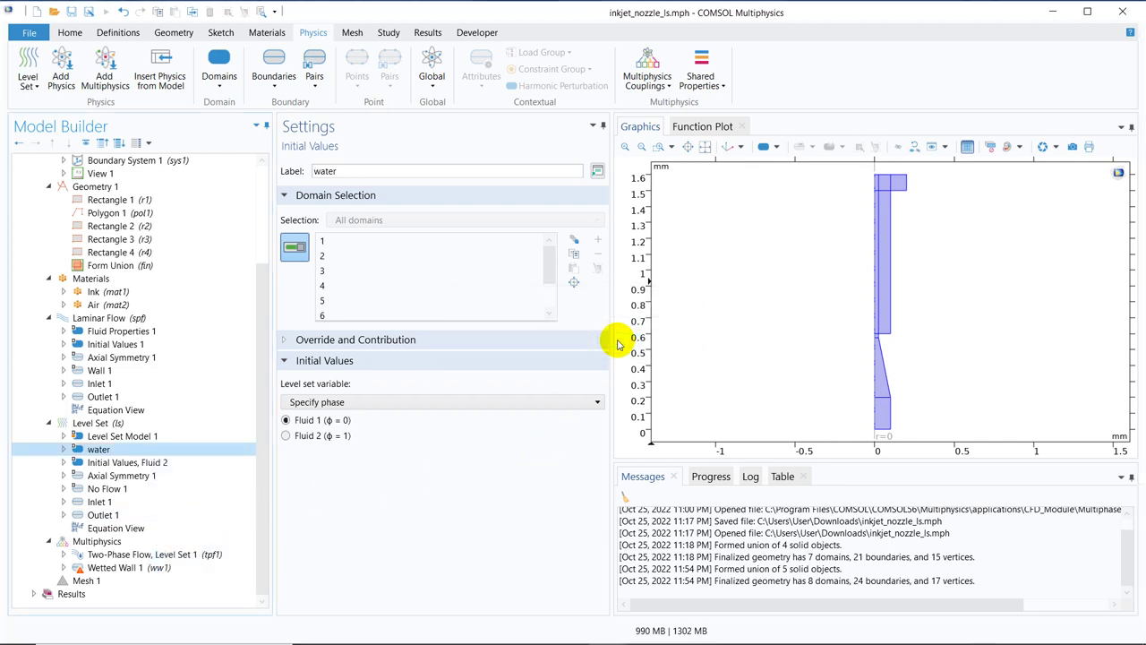
Rename Initial Values, Fluid 2 of the Level Set interface as air.
{"action": "left_click", "coordinate": [141, 462]}
{"action": "right_click", "coordinate": [140, 462]}
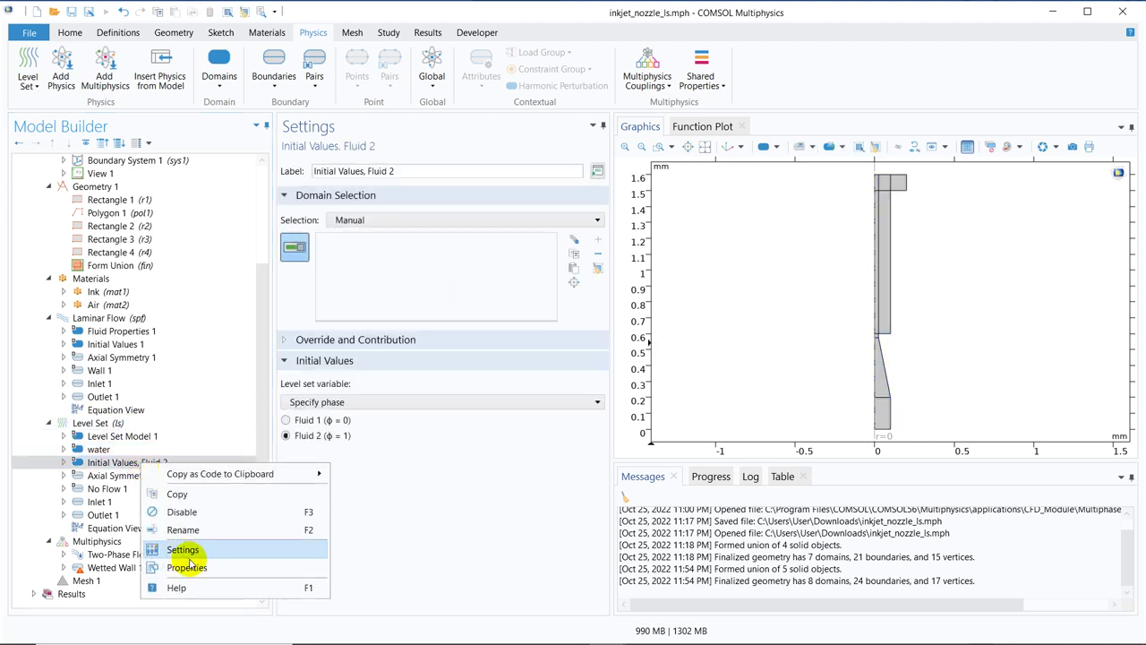
{"action": "left_click", "coordinate": [182, 529]}
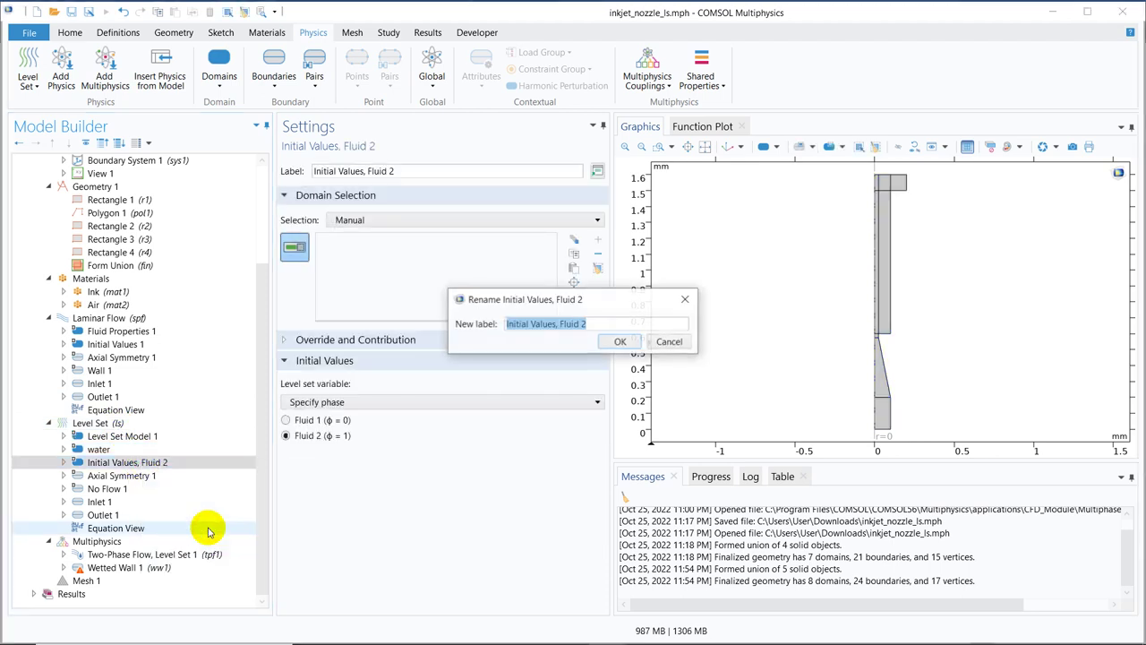
{"action": "type", "text": "air"}
{"action": "key", "text": "Return"}
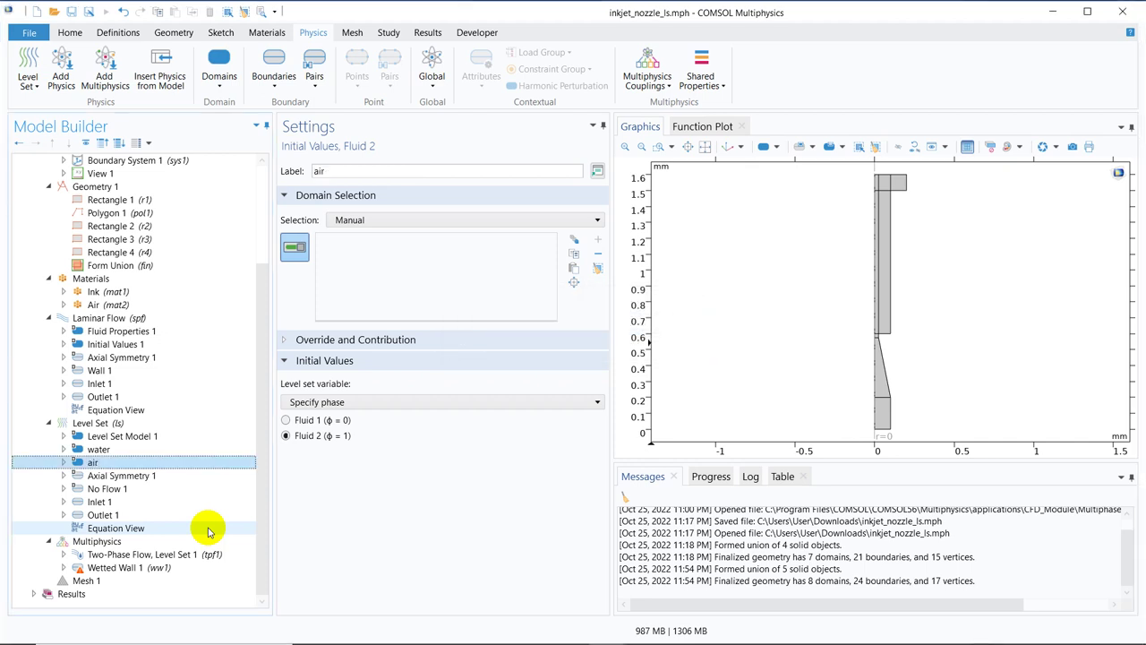
Assign domains 4 to 8, the whole region above the nozzle, to the air initial values and check the Fluid 1 domains.
{"action": "left_click", "coordinate": [874, 226]}
{"action": "left_click", "coordinate": [892, 218]}
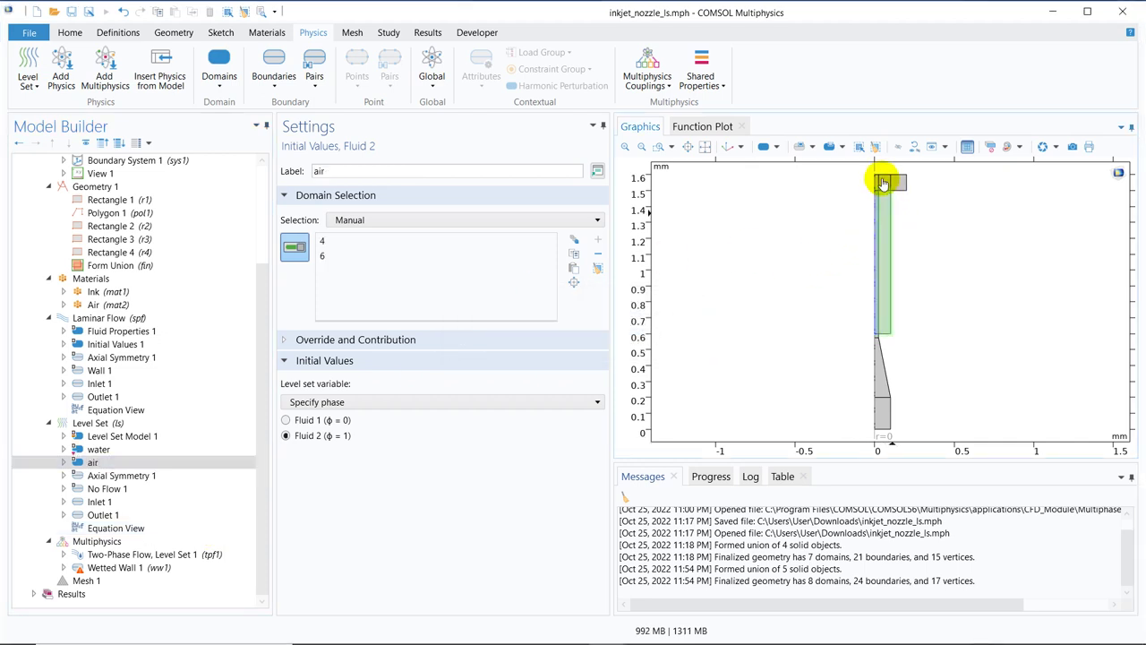
{"action": "left_click", "coordinate": [900, 185]}
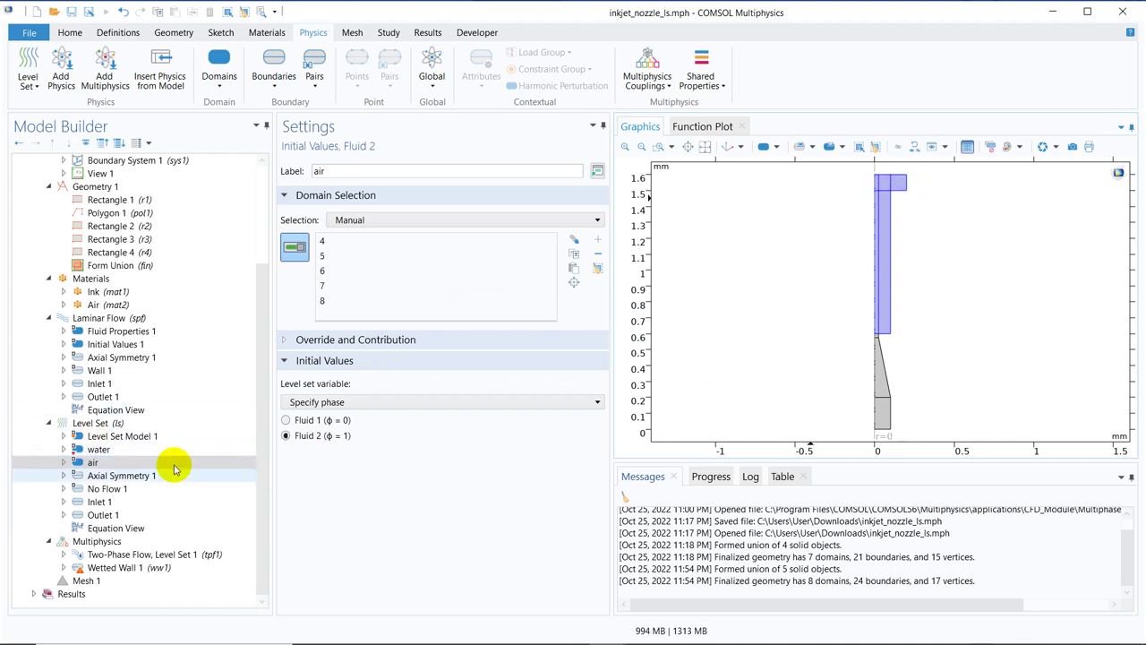
{"action": "left_click", "coordinate": [143, 448]}
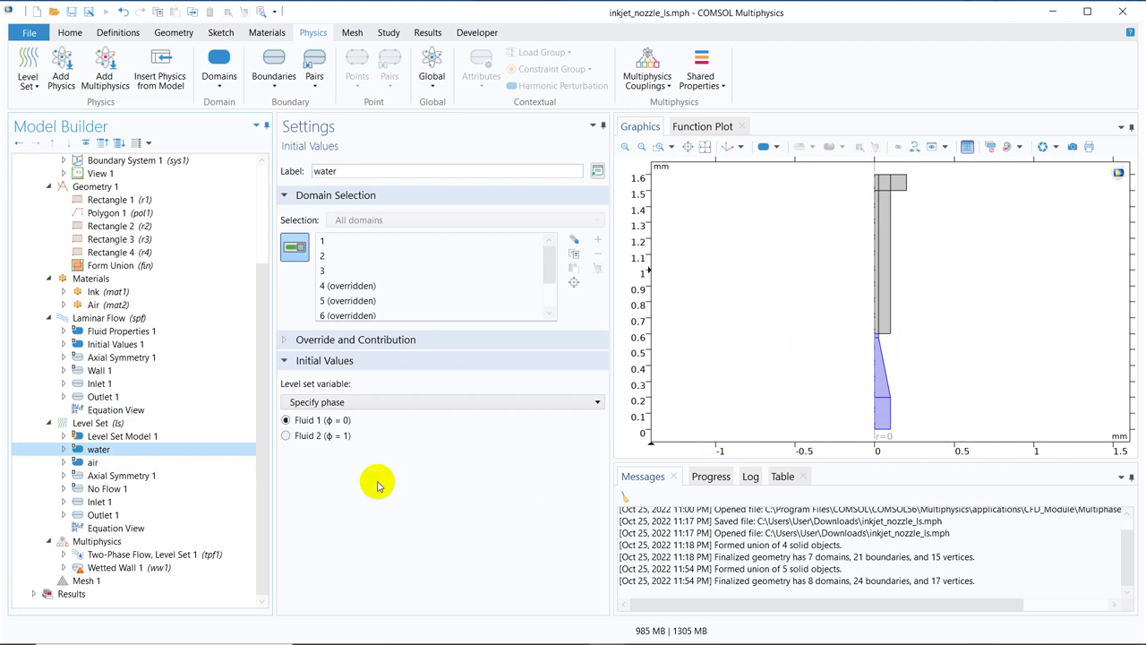
Set Fluid 1 to Ink (mat1) in the Two-Phase Flow, Level Set 1 coupling.
{"action": "left_click", "coordinate": [131, 504]}
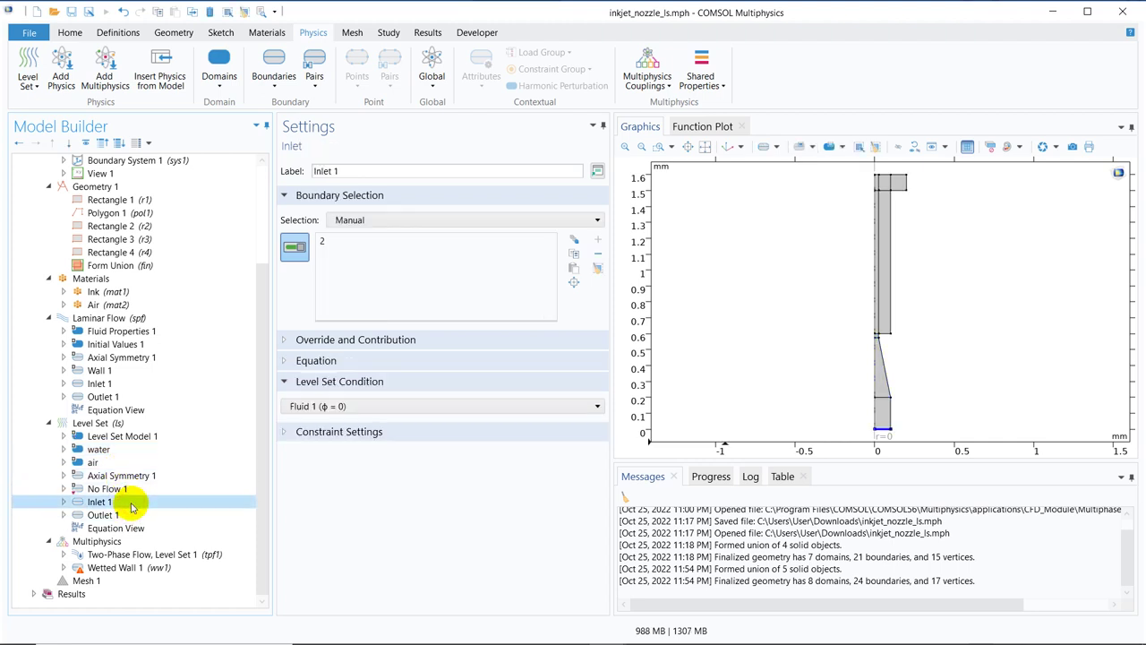
{"action": "left_click", "coordinate": [159, 555]}
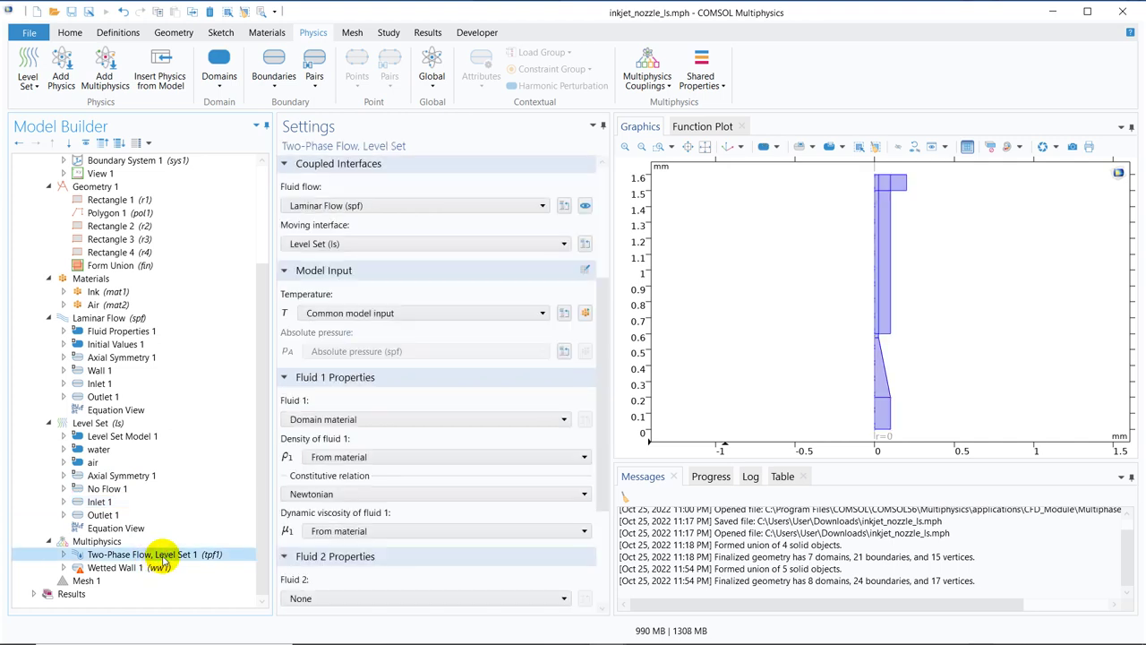
{"action": "left_click", "coordinate": [424, 421]}
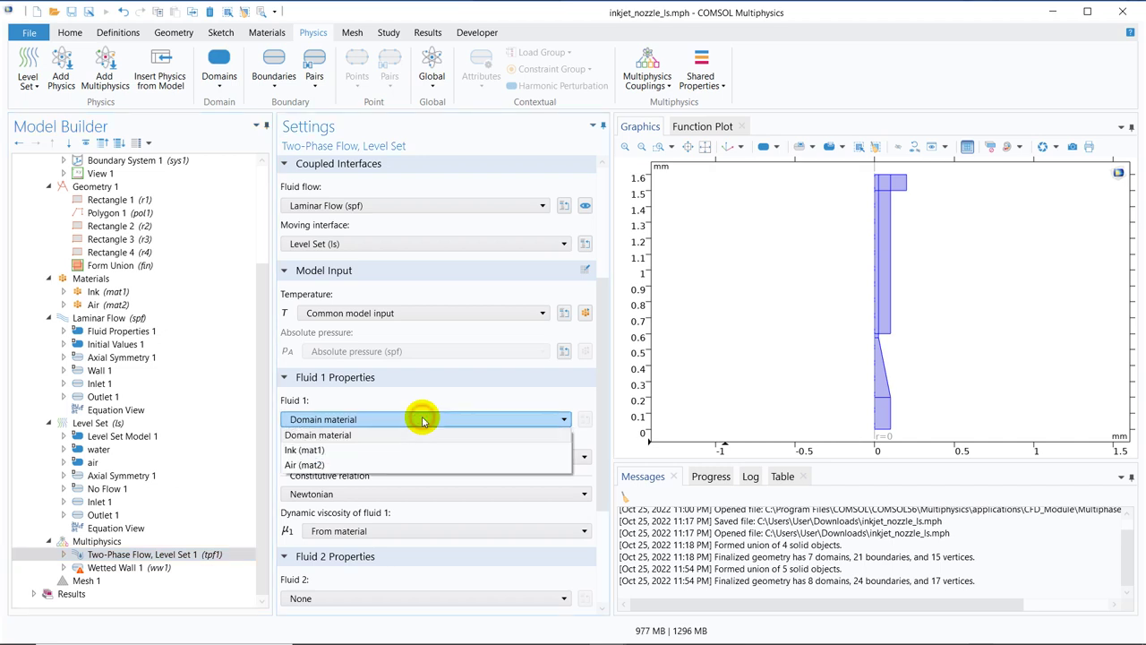
{"action": "left_click", "coordinate": [356, 450]}
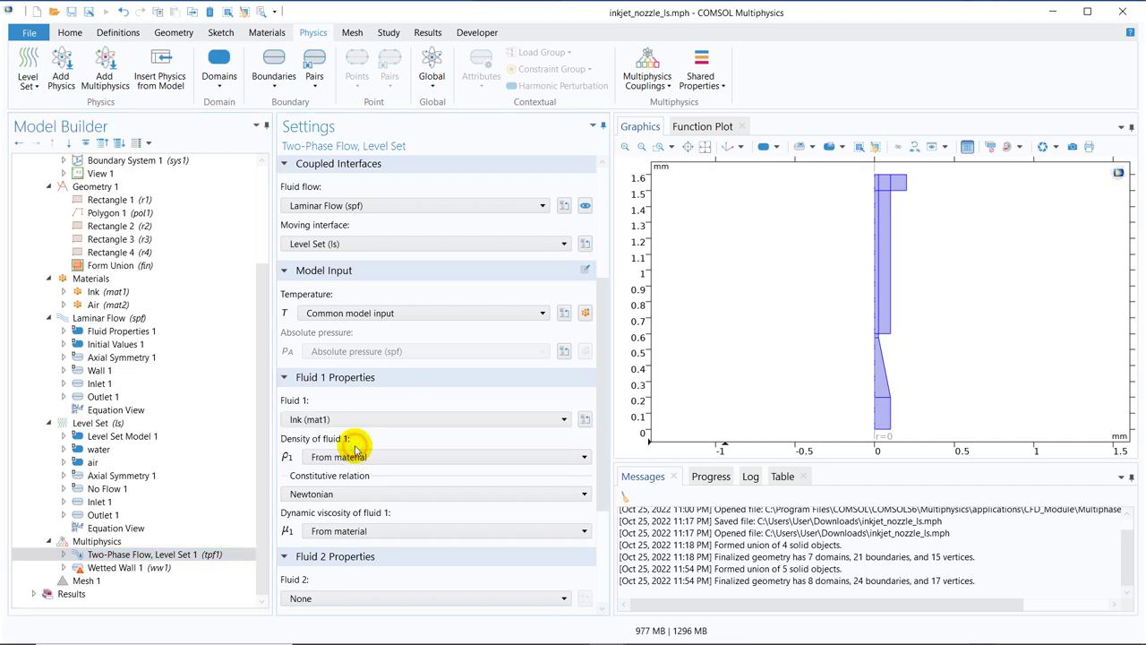
{"action": "left_click", "coordinate": [378, 531]}
{"action": "left_click", "coordinate": [378, 531]}
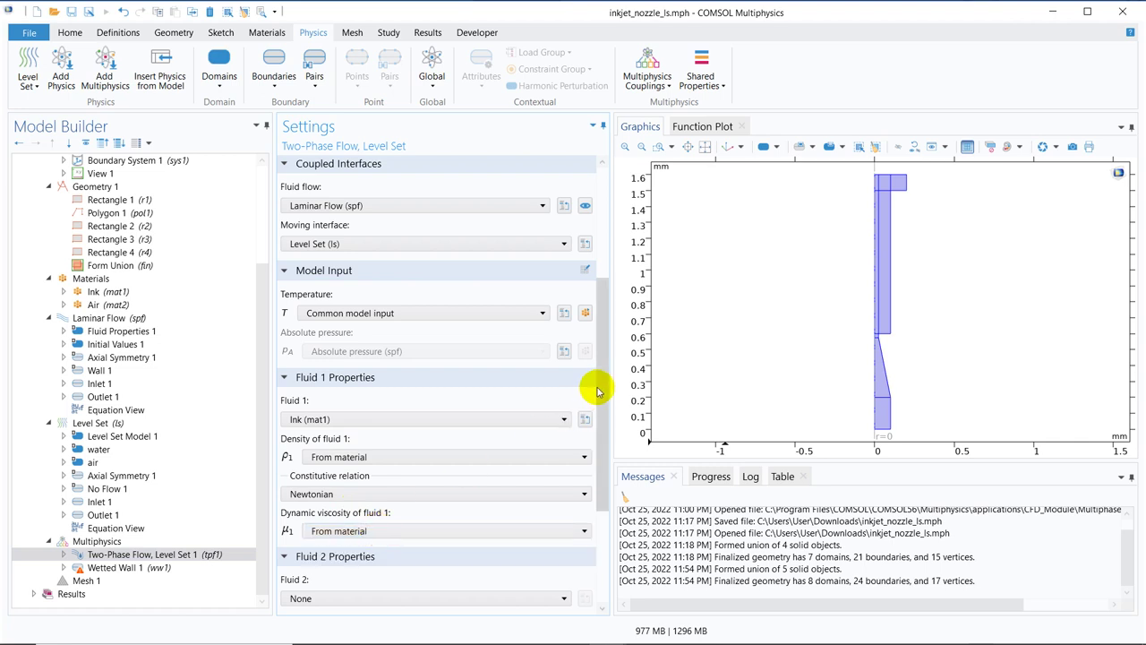
Set Fluid 2 to Air (mat2) in the two-phase flow coupling and compare the fluid assignments with the Level Set initial values.
{"action": "left_click_drag", "start_coordinate": [599, 391], "coordinate": [604, 436]}
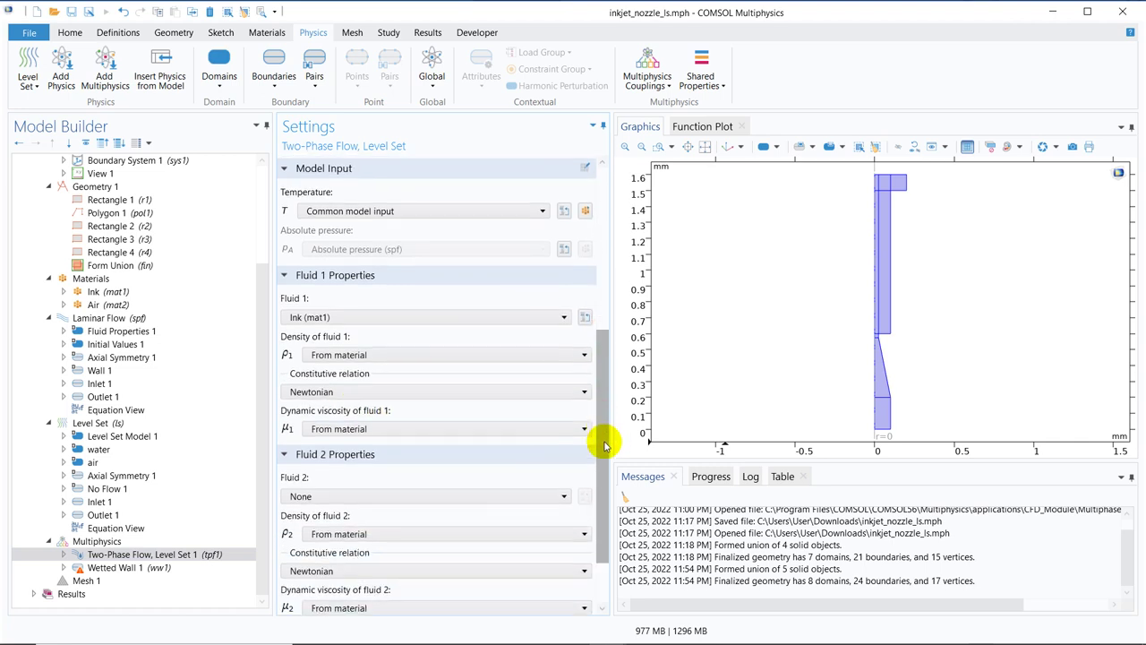
{"action": "left_click", "coordinate": [344, 481]}
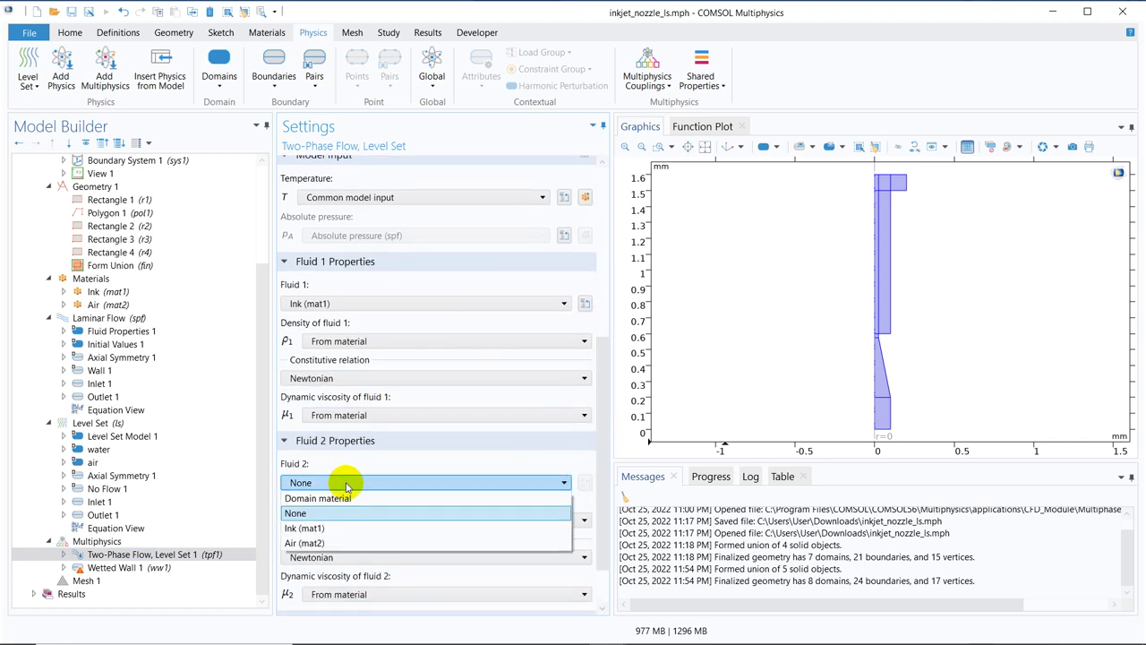
{"action": "left_click", "coordinate": [332, 542]}
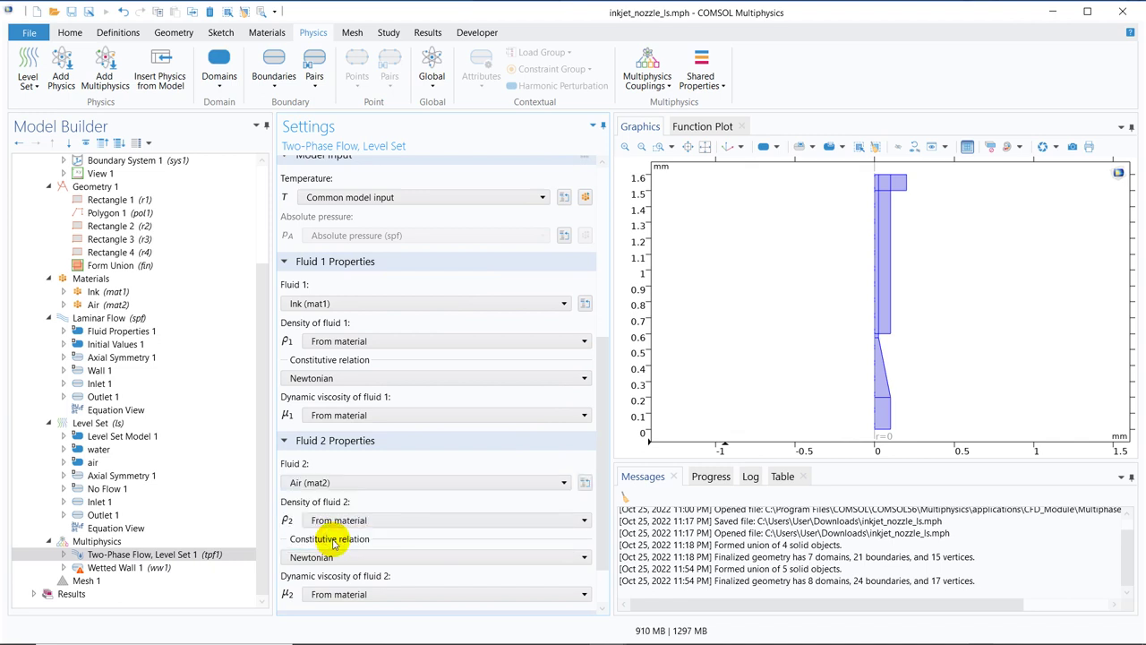
{"action": "left_click", "coordinate": [113, 451]}
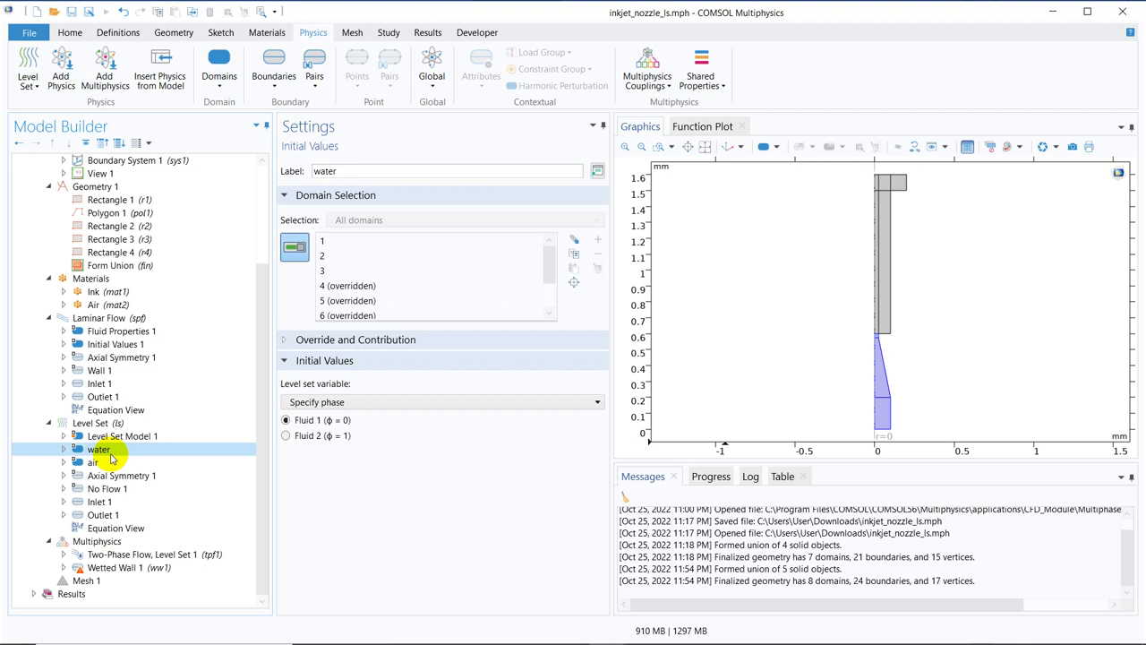
{"action": "left_click", "coordinate": [166, 553]}
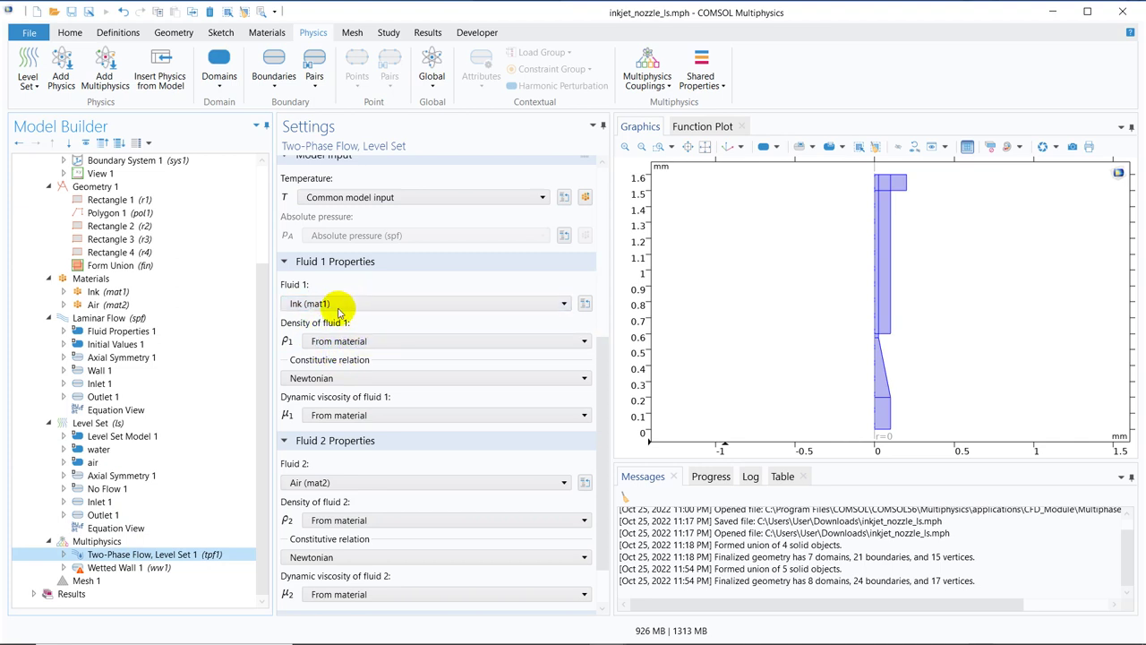
Rename the Level Set initial values node water as Ink and check the domains and phase of the air node.
{"action": "left_click", "coordinate": [141, 454]}
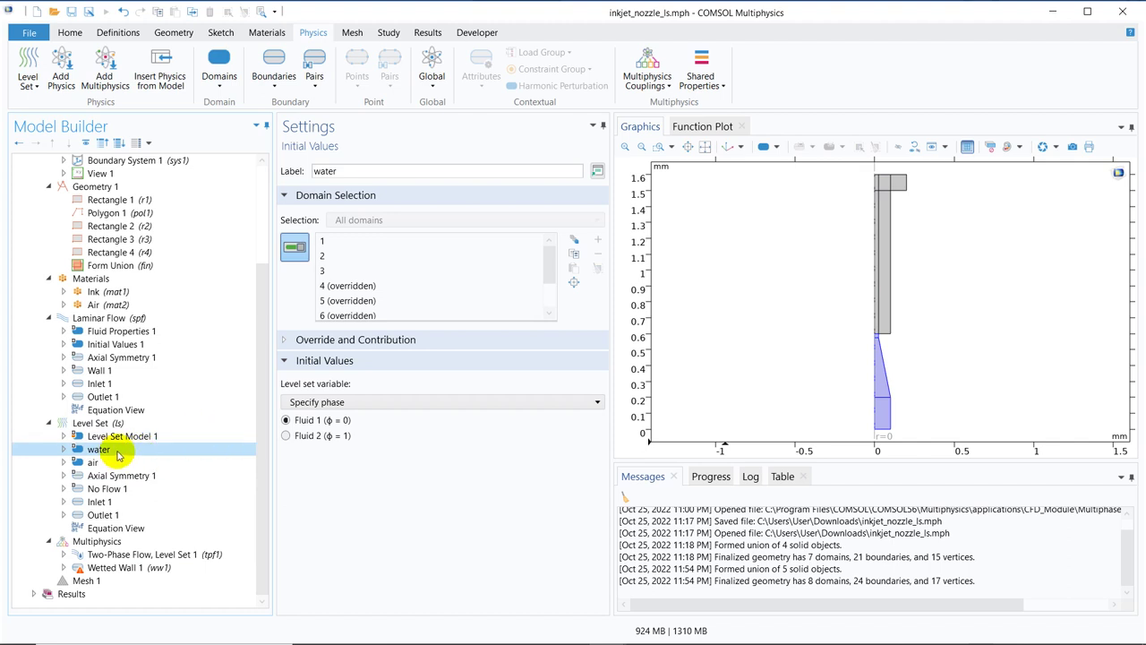
{"action": "scroll", "coordinate": [120, 447], "scroll_direction": "up", "scroll_amount": 2}
{"action": "left_click", "coordinate": [117, 449]}
{"action": "right_click", "coordinate": [115, 495]}
{"action": "left_click", "coordinate": [100, 527]}
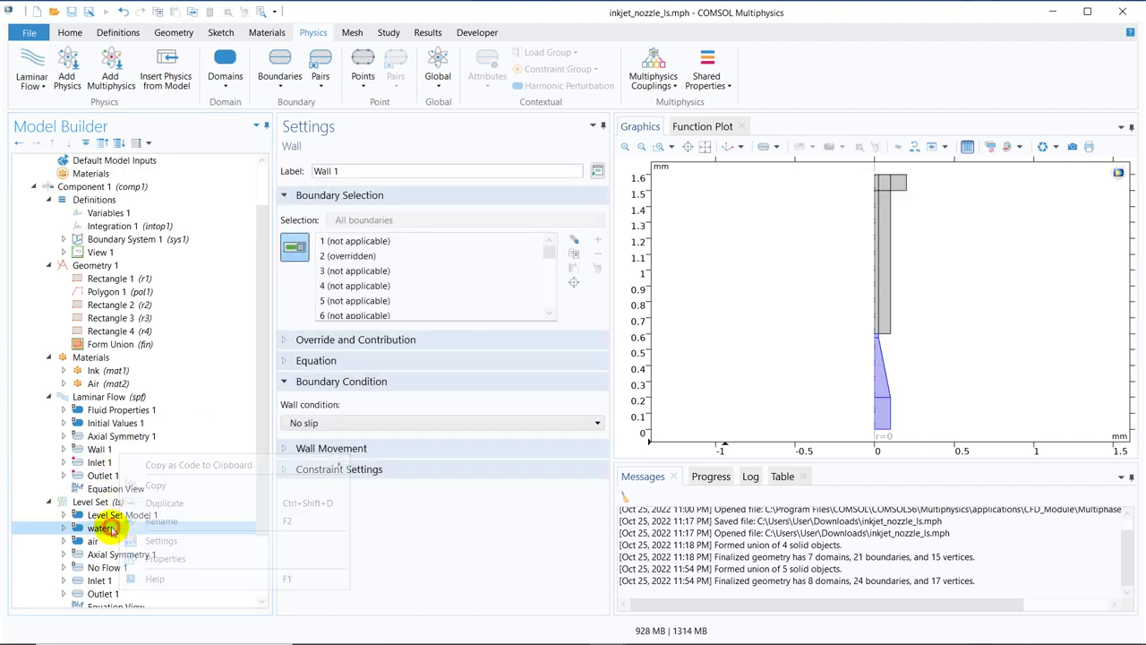
{"action": "right_click", "coordinate": [124, 526]}
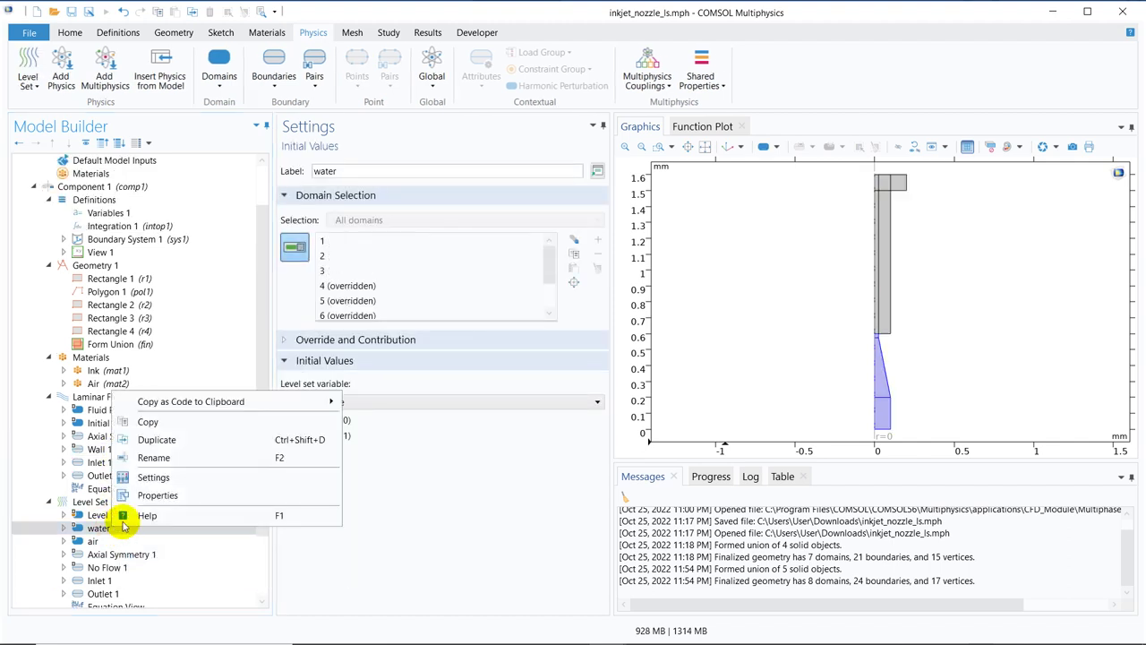
{"action": "left_click", "coordinate": [154, 457]}
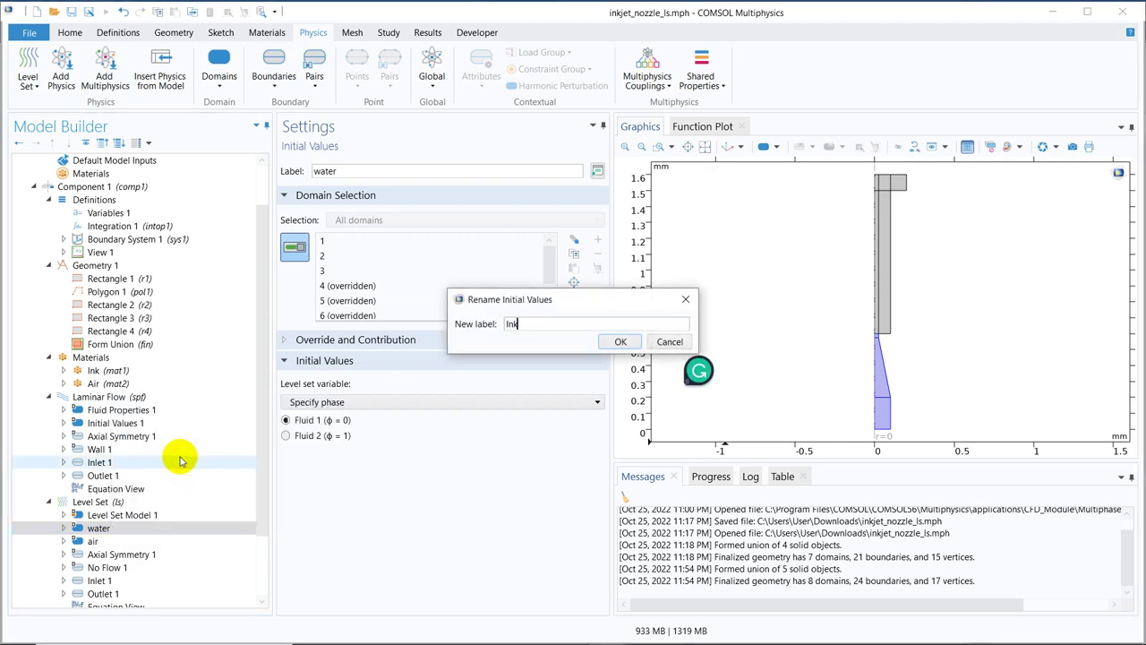
{"action": "type", "text": "Ink"}
{"action": "left_click", "coordinate": [617, 341]}
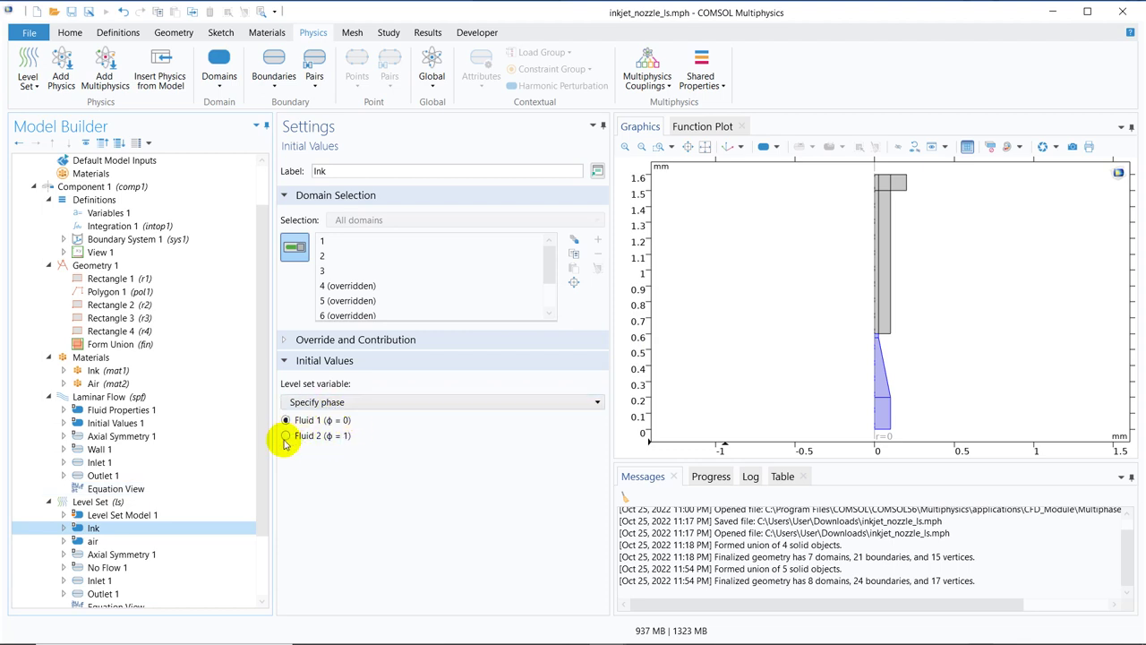
{"action": "left_click", "coordinate": [107, 541]}
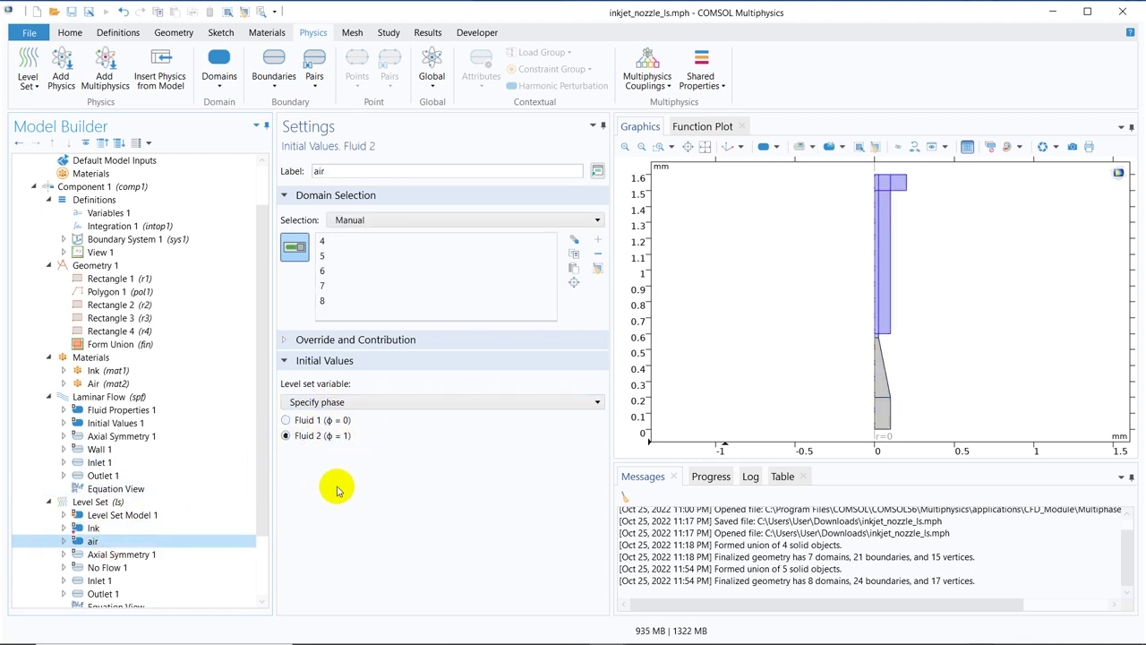
Review the Wetted Wall 1 coupling and the Laminar Flow settings, including its inlet, outlet, fluid properties and initial values.
{"action": "left_click_drag", "start_coordinate": [263, 397], "coordinate": [265, 542]}
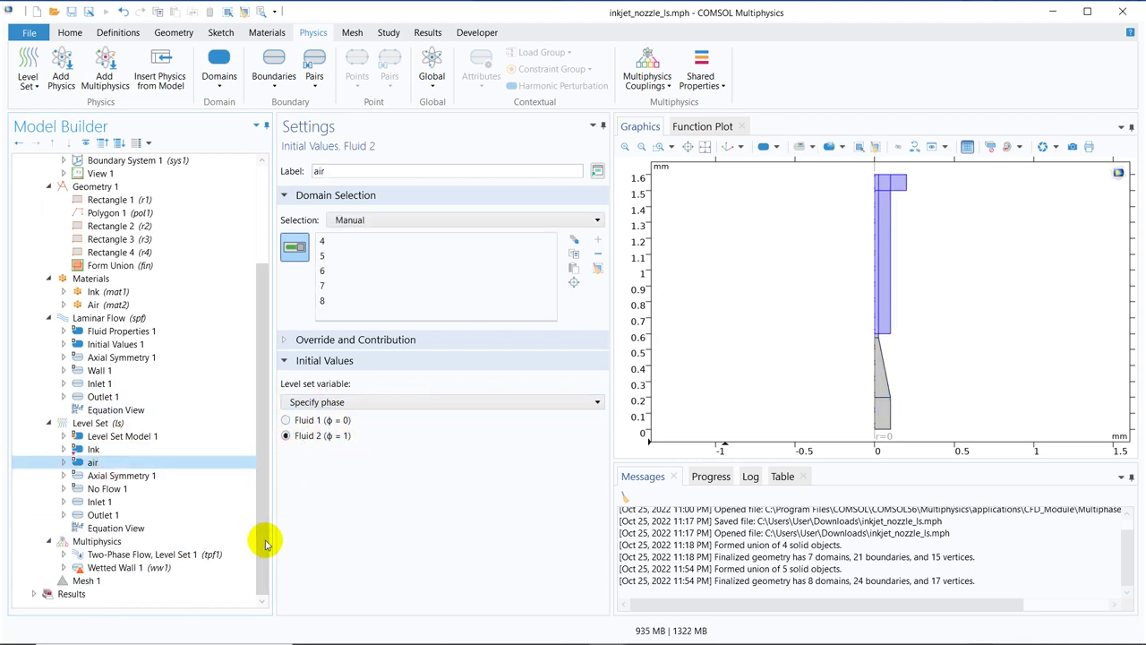
{"action": "left_click", "coordinate": [157, 569]}
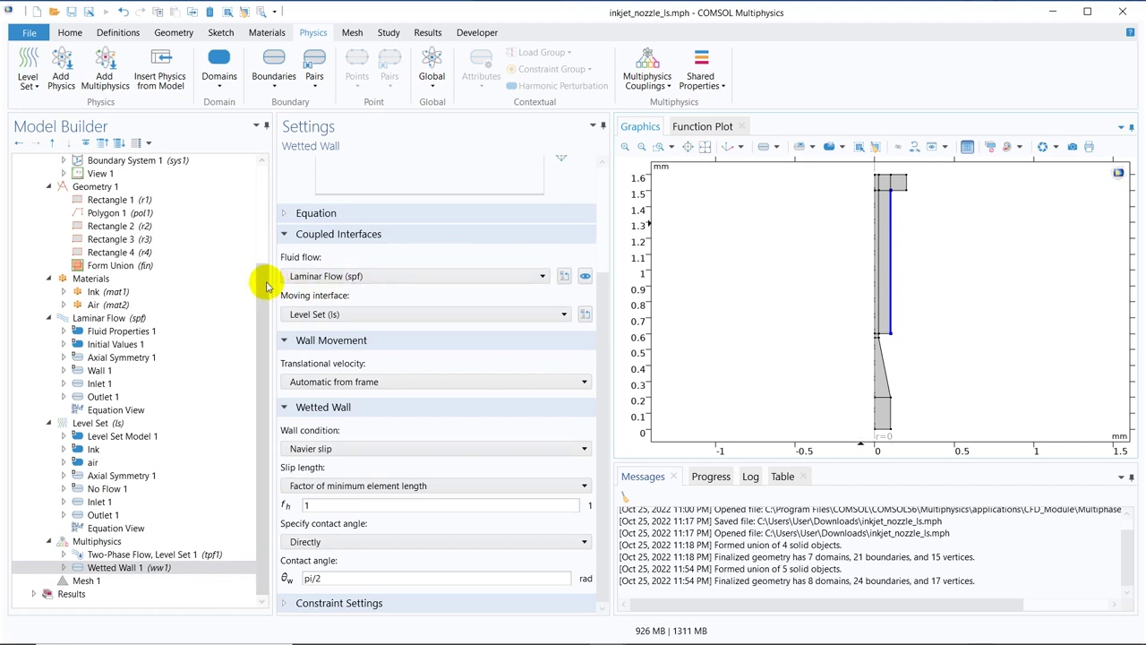
{"action": "left_click", "coordinate": [155, 318]}
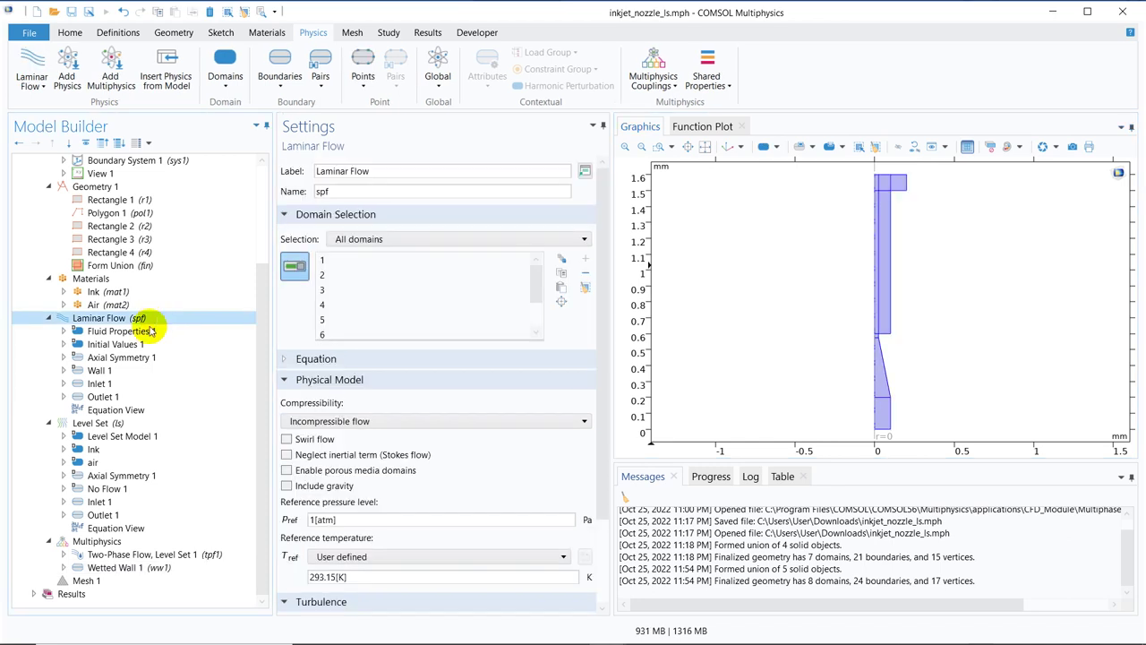
{"action": "left_click", "coordinate": [130, 385]}
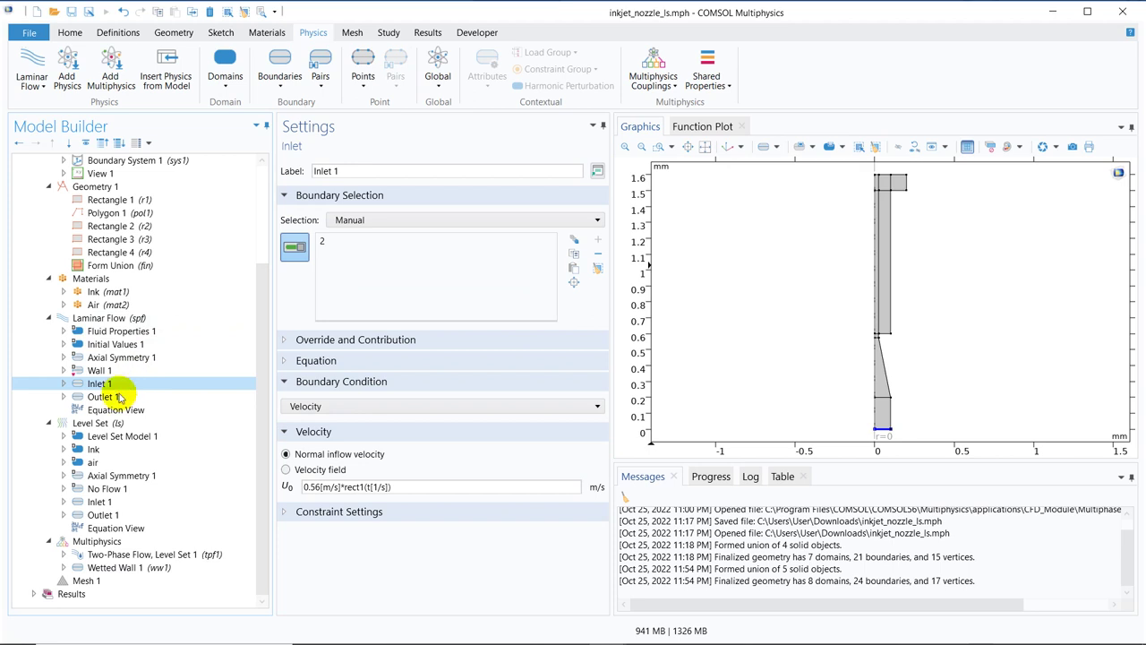
{"action": "left_click", "coordinate": [115, 397]}
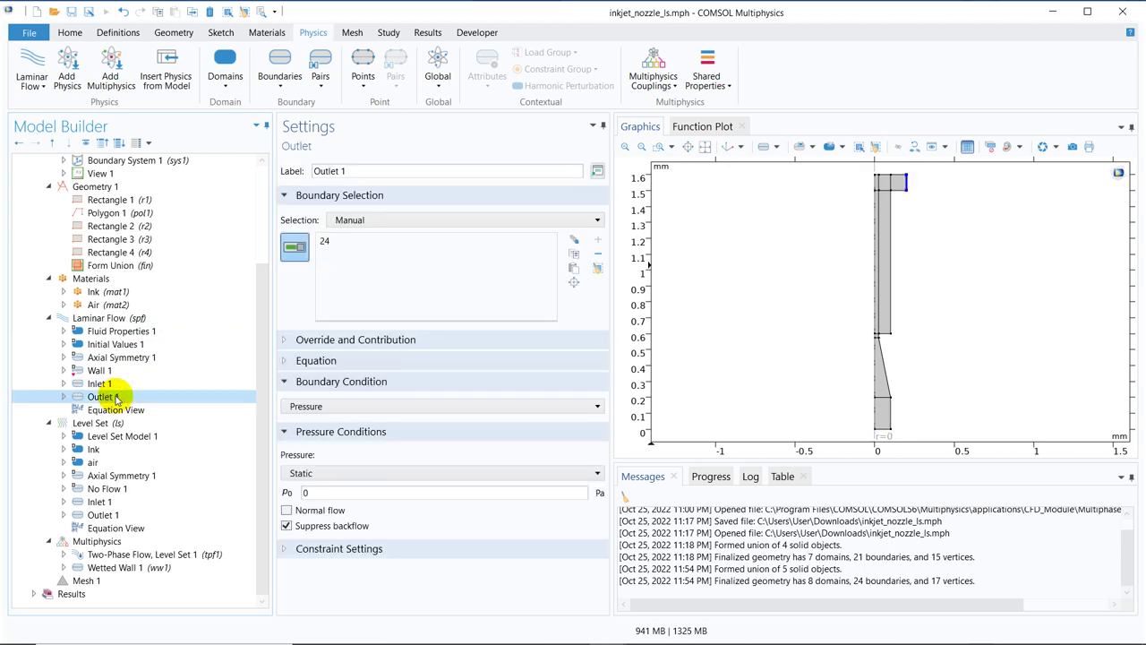
{"action": "left_click", "coordinate": [135, 333]}
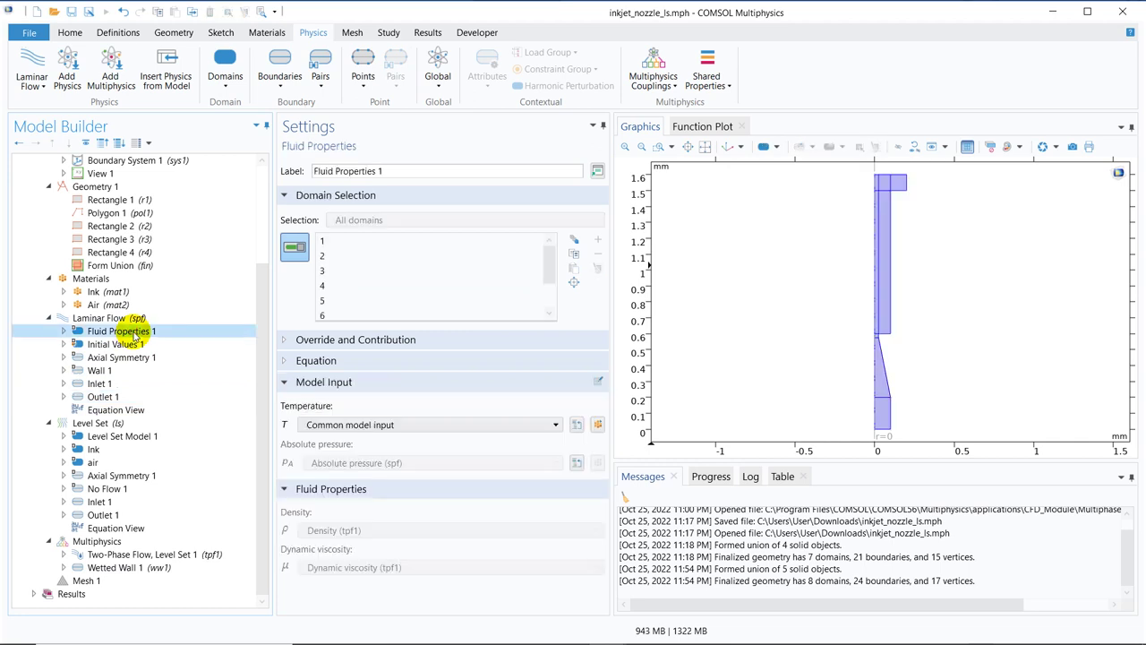
{"action": "left_click", "coordinate": [134, 344]}
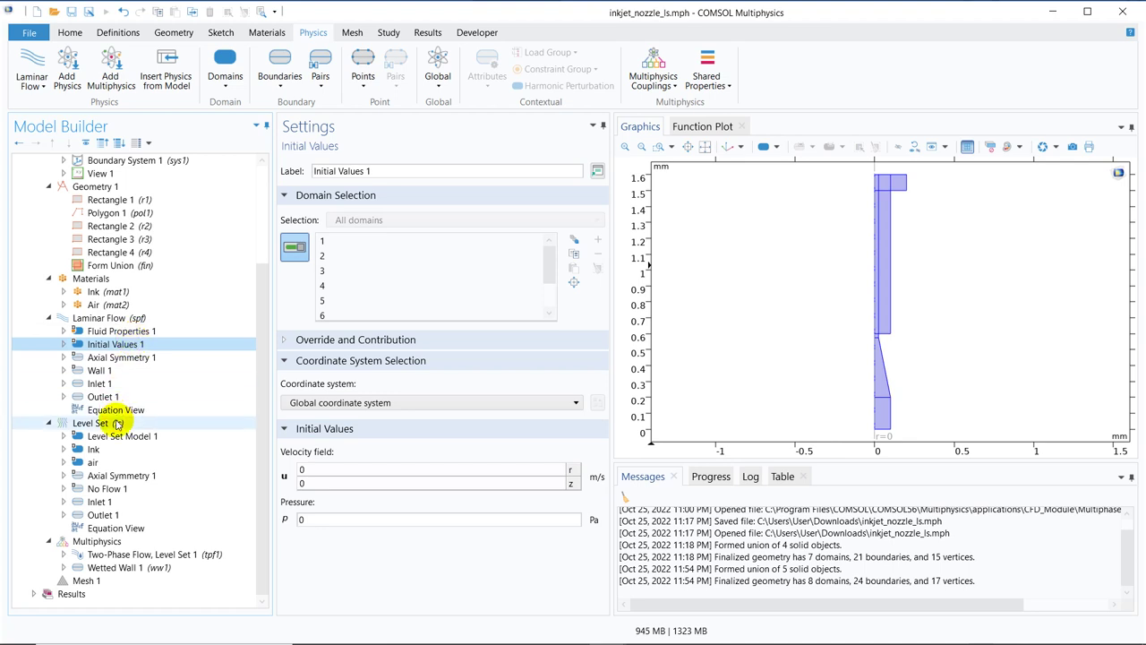
Check the Level Set inlet, Ink initial values and axial symmetry, and review the Two-Phase Flow and Wetted Wall coupling settings.
{"action": "left_click", "coordinate": [114, 501]}
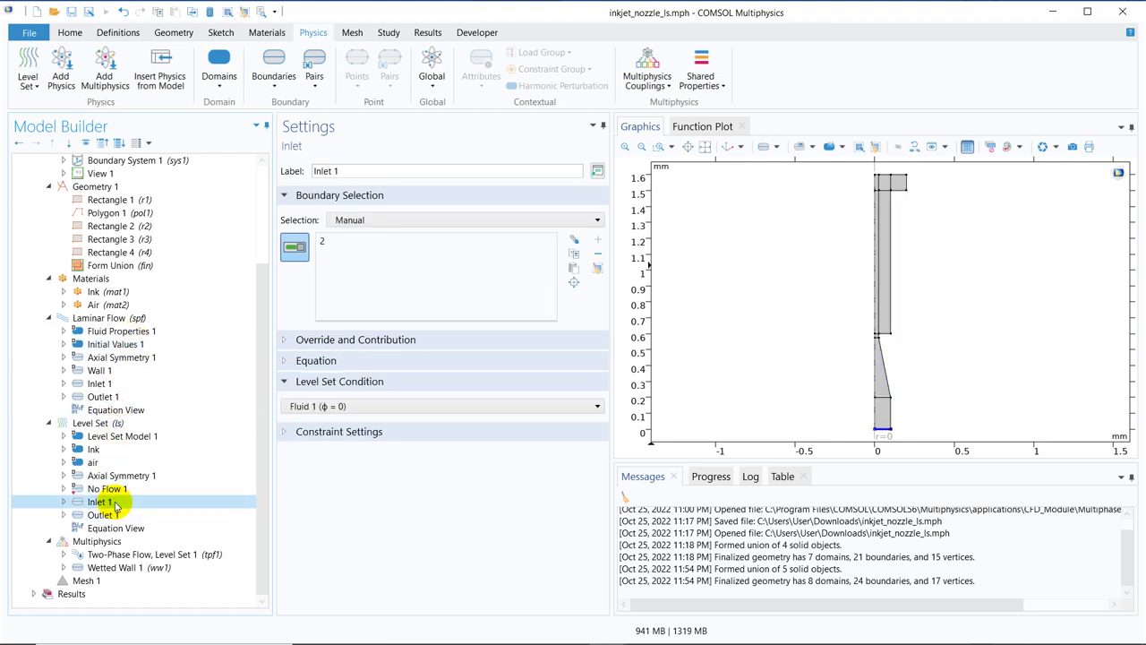
{"action": "left_click", "coordinate": [104, 450]}
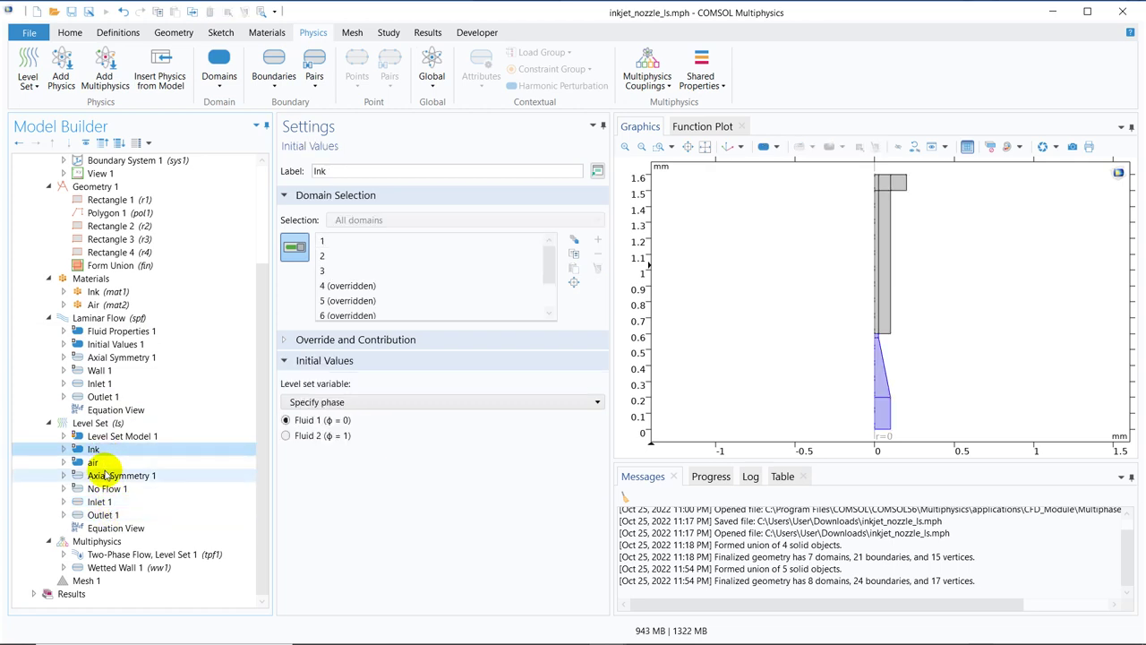
{"action": "left_click", "coordinate": [106, 476]}
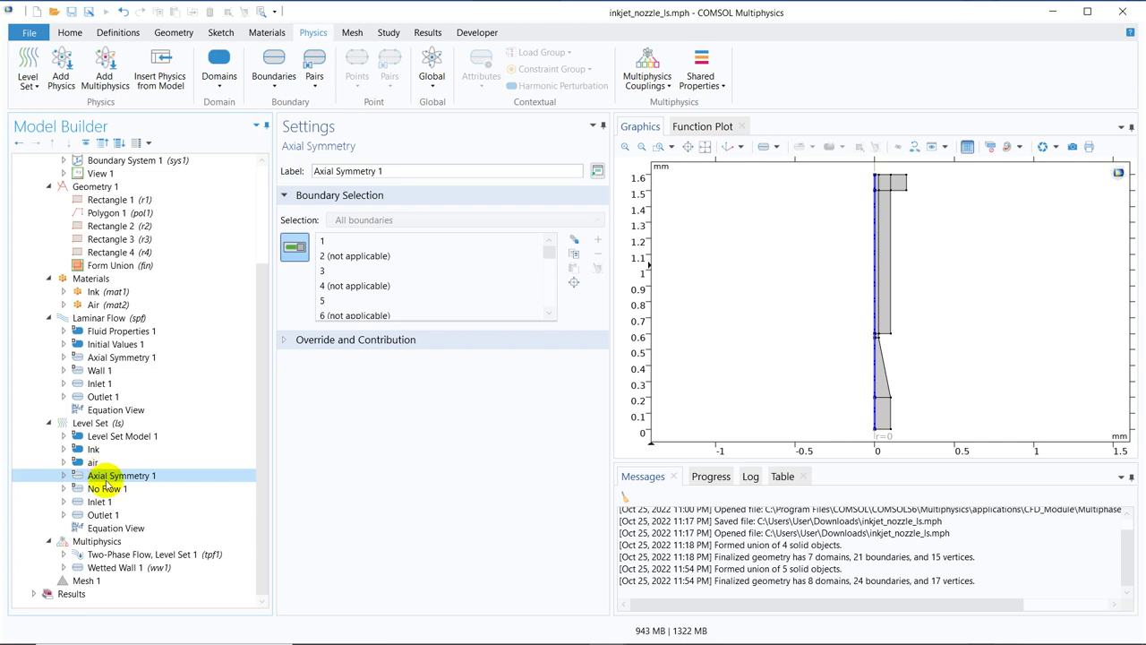
{"action": "left_click", "coordinate": [139, 554]}
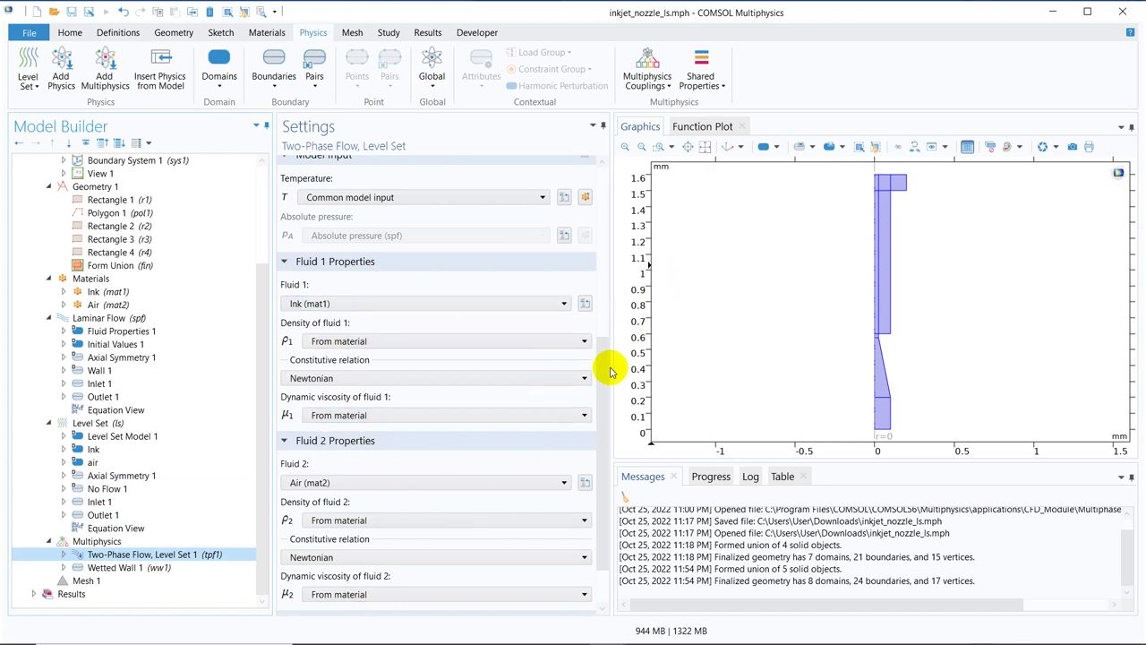
{"action": "mouse_move", "coordinate": [608, 372]}
{"action": "left_mouse_down"}
{"action": "mouse_move", "coordinate": [606, 478]}
{"action": "mouse_move", "coordinate": [606, 205]}
{"action": "mouse_move", "coordinate": [606, 366]}
{"action": "left_mouse_up"}
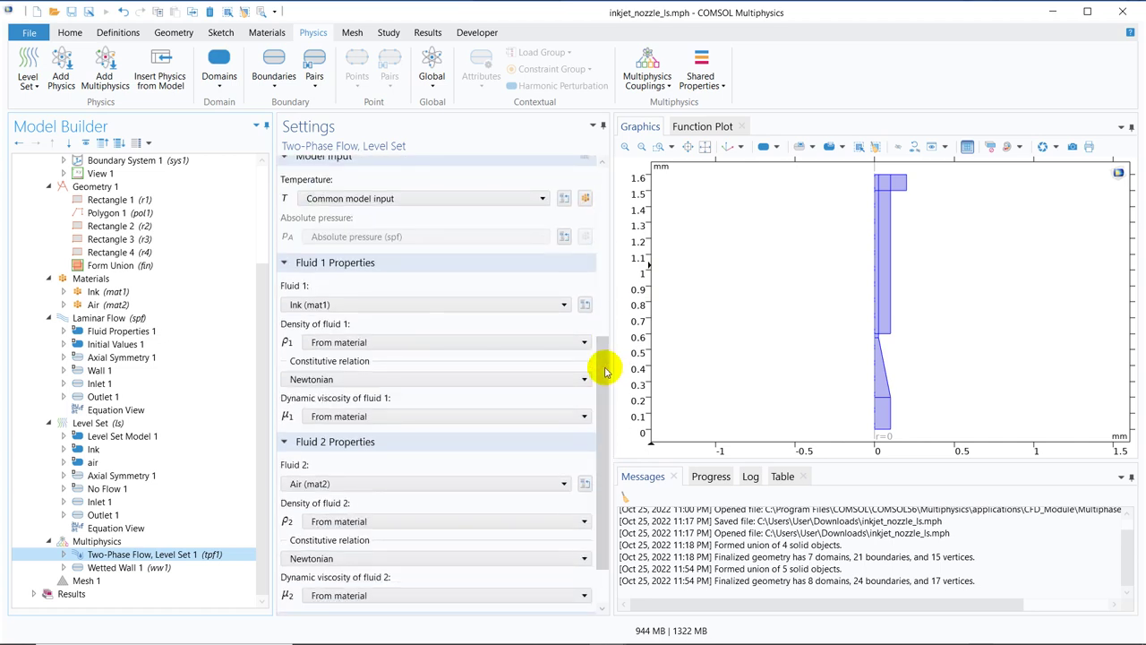
{"action": "left_click", "coordinate": [116, 567]}
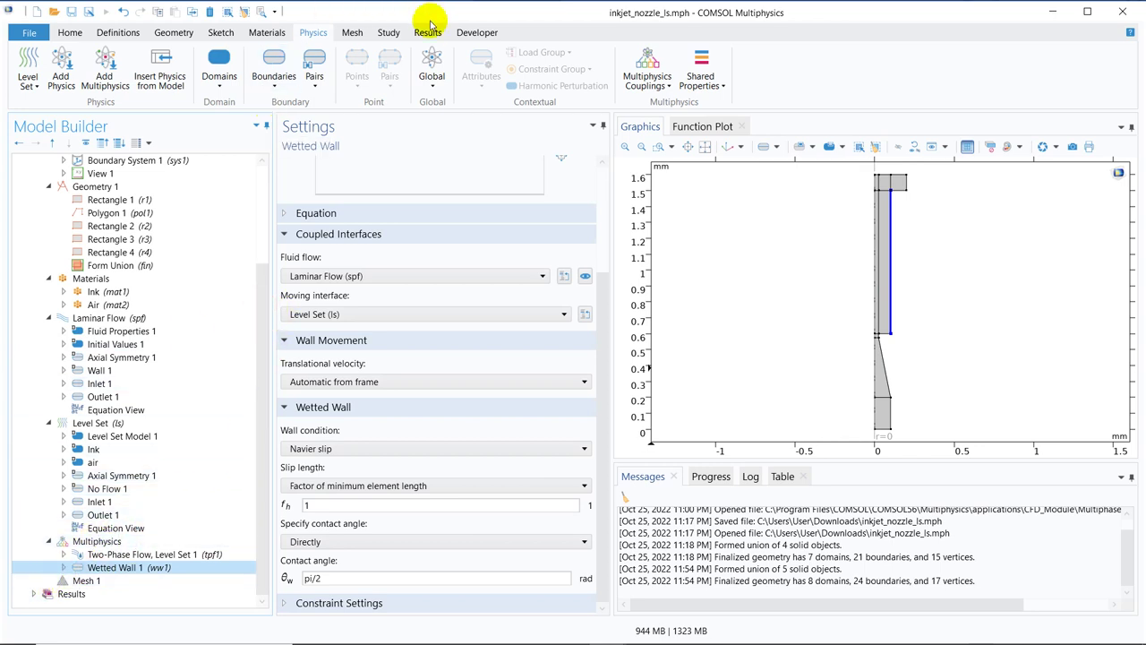
Add a Time Dependent with Phase Initialization study to the model and open its Phase Initialization step.
{"action": "left_click", "coordinate": [395, 38]}
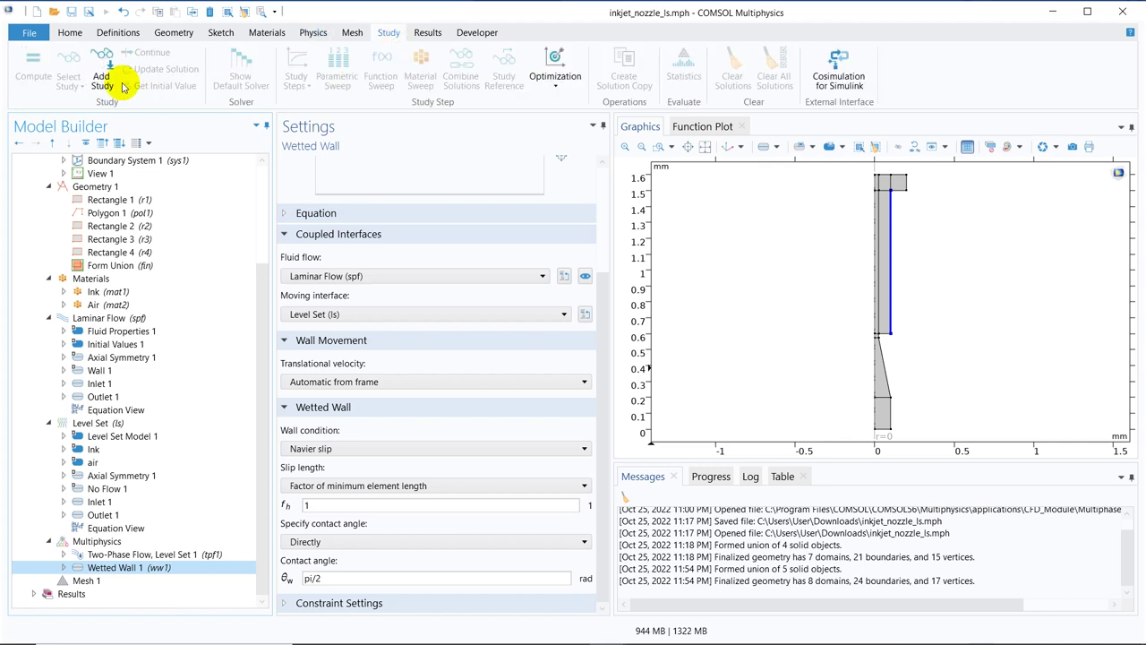
{"action": "left_click", "coordinate": [114, 80]}
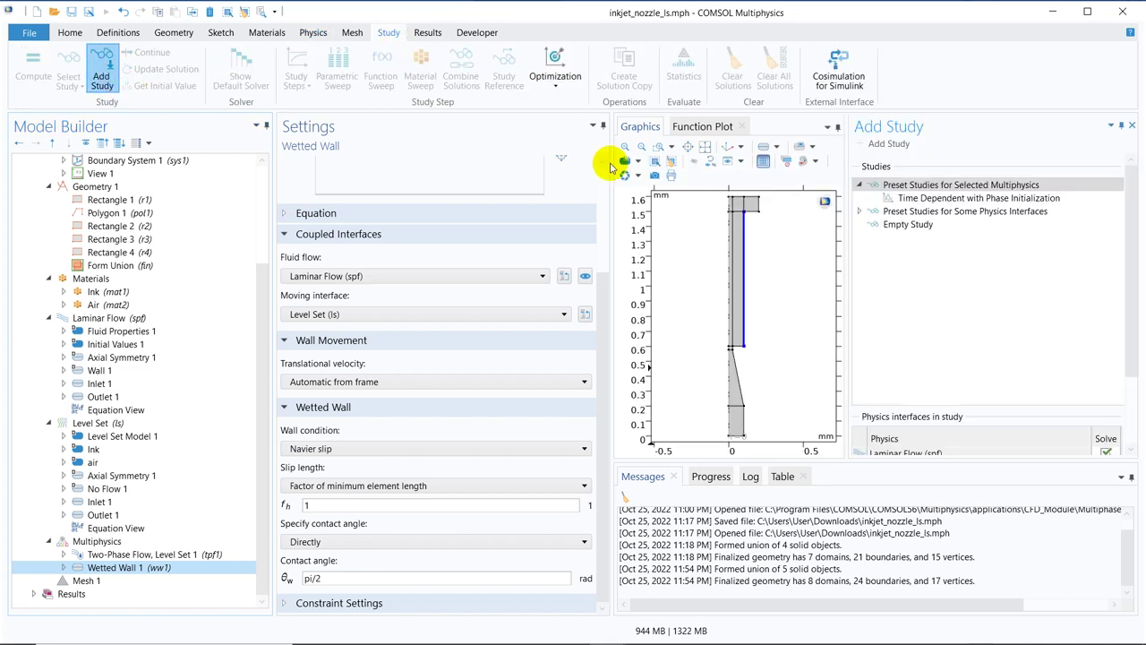
{"action": "left_click", "coordinate": [976, 198]}
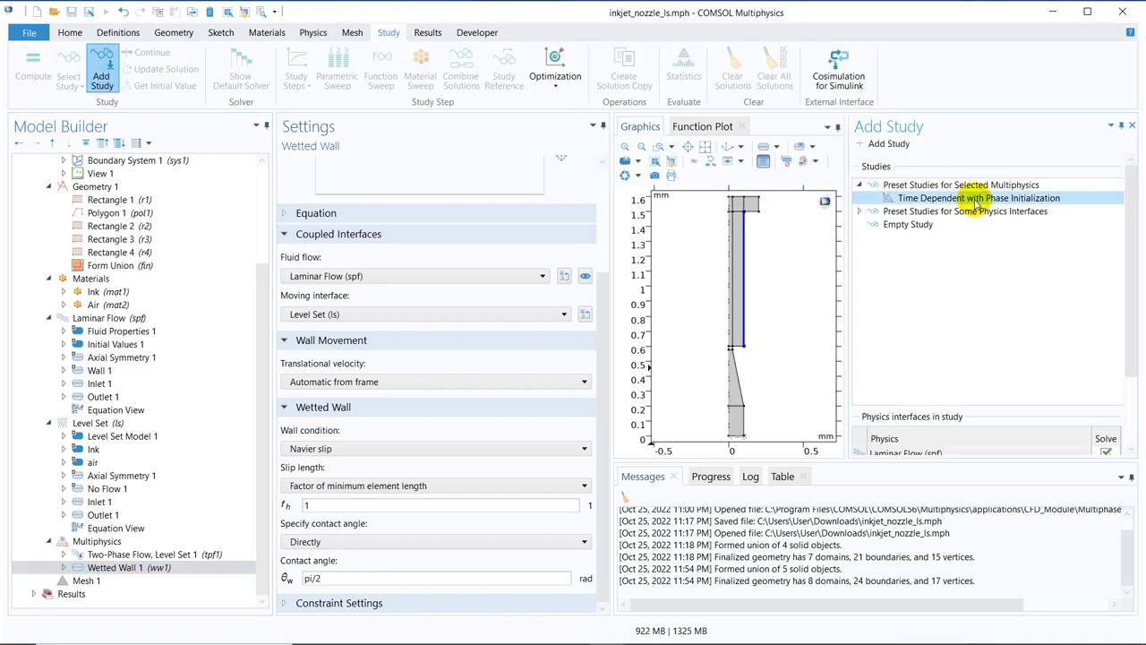
{"action": "double_click", "coordinate": [976, 199]}
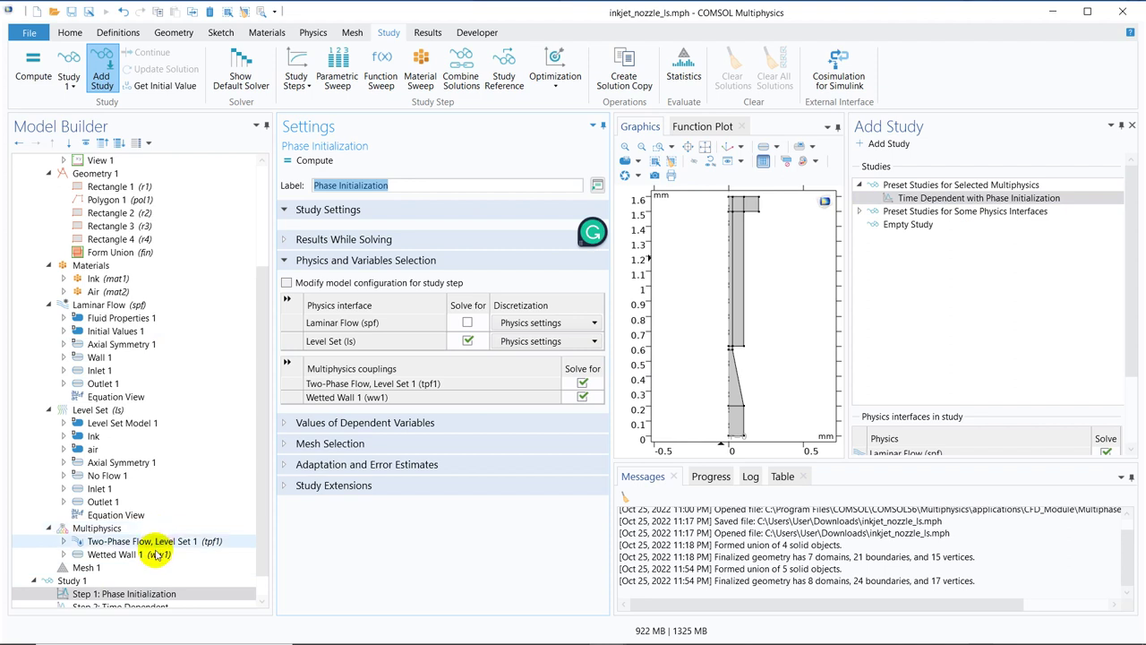
{"action": "left_click", "coordinate": [150, 595]}
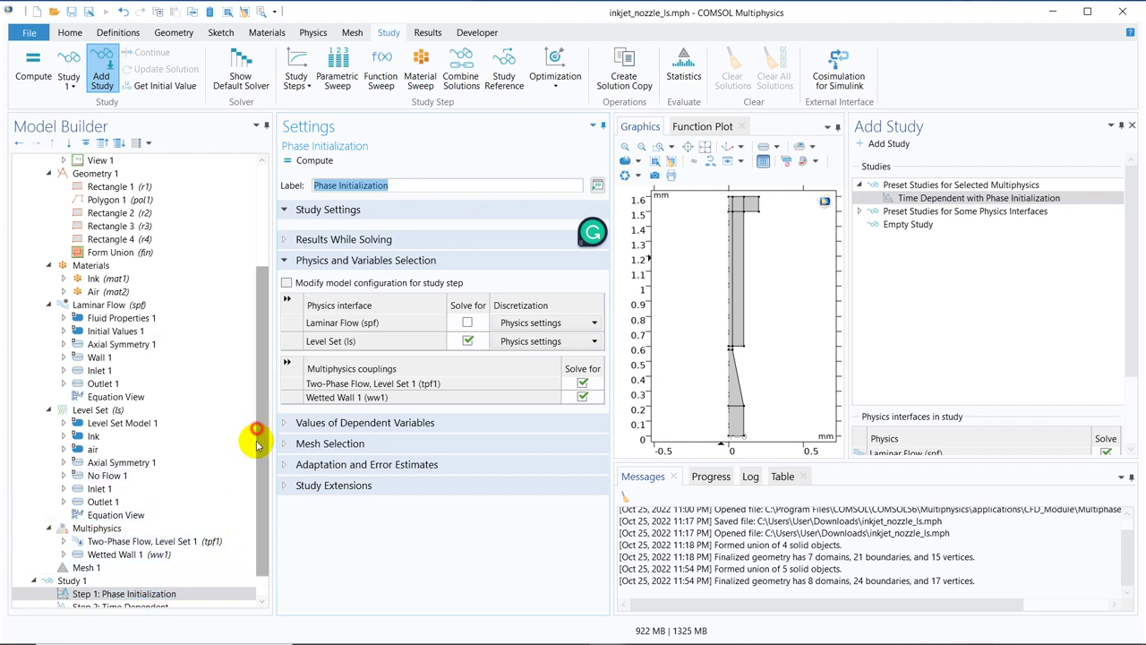
Copy the time range from the inkjet nozzle PDF in Edge and set the Time Dependent step's output times to range(0,10e-6,200e-6) in COMSOL.
{"action": "scroll", "coordinate": [256, 435], "scroll_direction": "down", "scroll_amount": 1}
{"action": "left_click", "coordinate": [169, 580]}
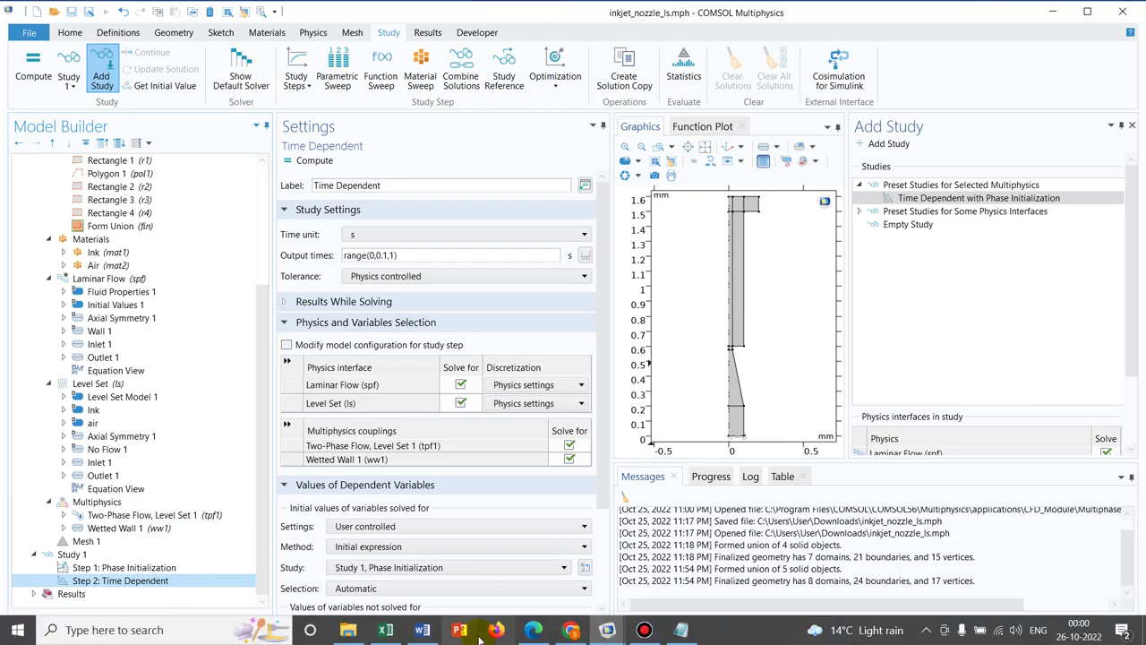
{"action": "left_click", "coordinate": [535, 631]}
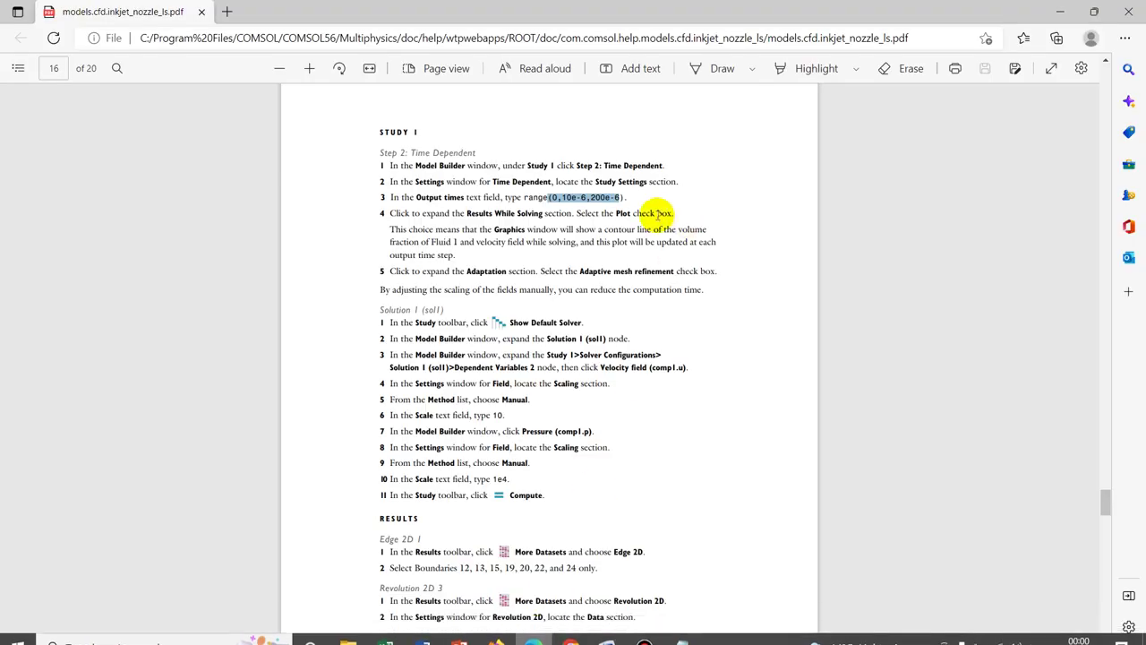
{"action": "right_click", "coordinate": [597, 197]}
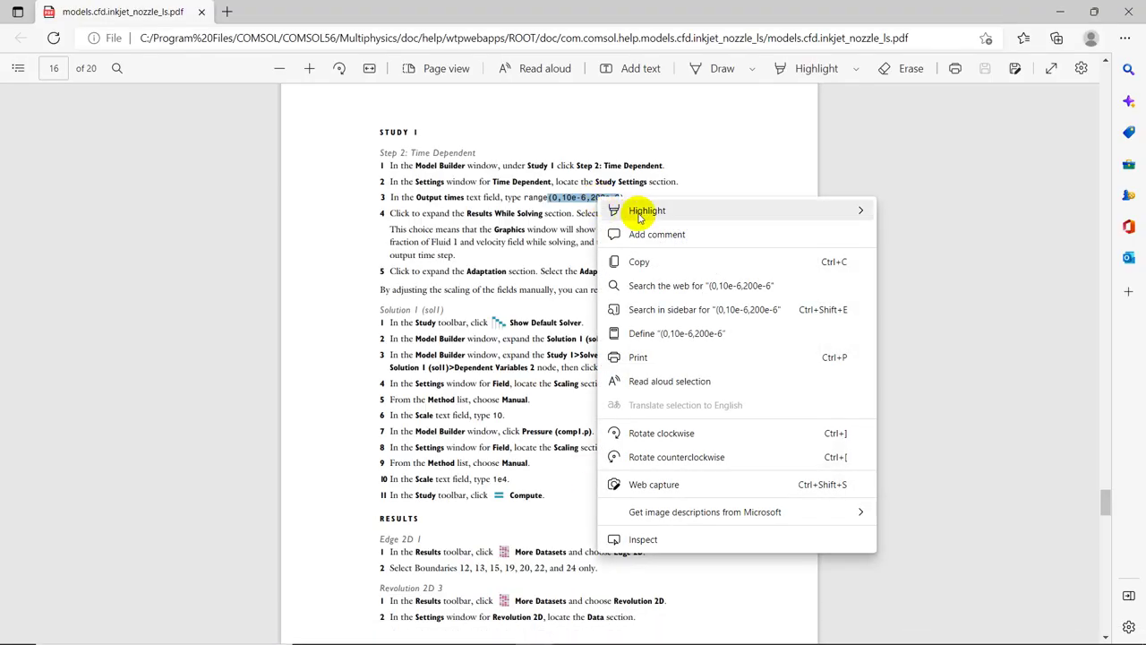
{"action": "left_click", "coordinate": [640, 262]}
{"action": "left_click", "coordinate": [1057, 8]}
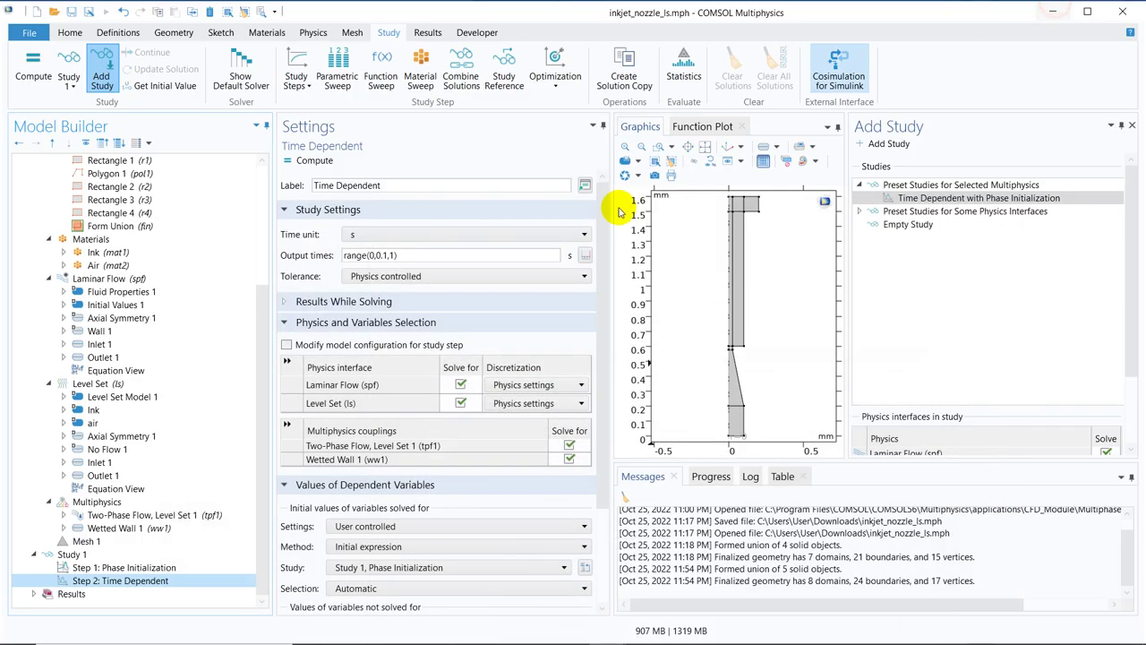
{"action": "left_click", "coordinate": [394, 255]}
{"action": "key", "text": "ctrl+a"}
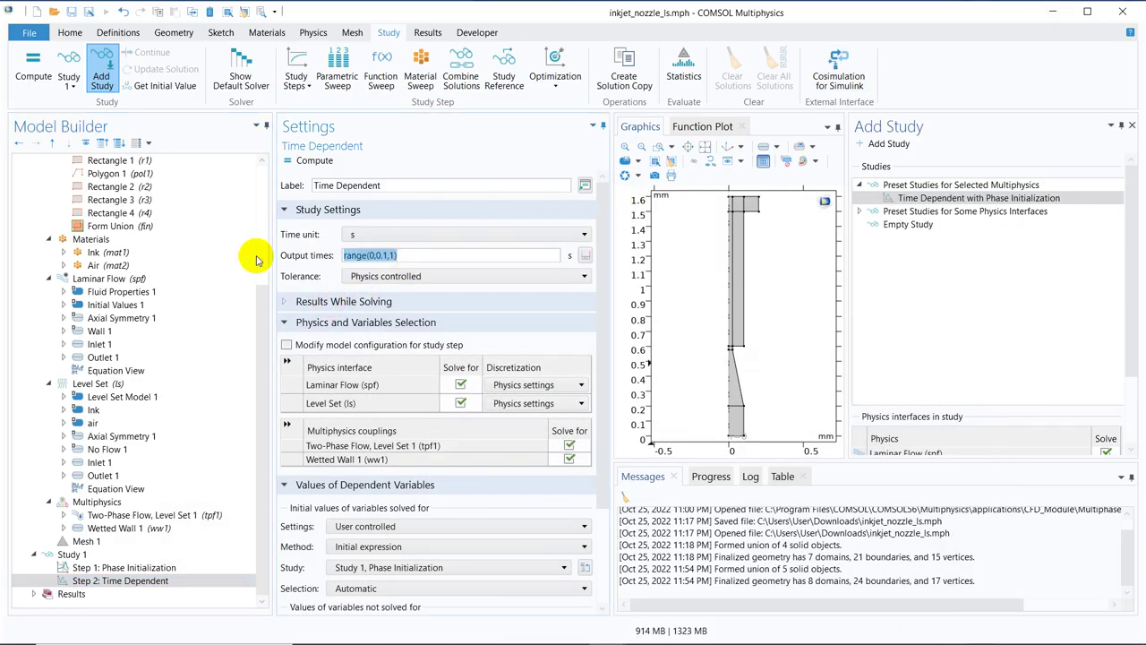
{"action": "key", "text": "ctrl+v"}
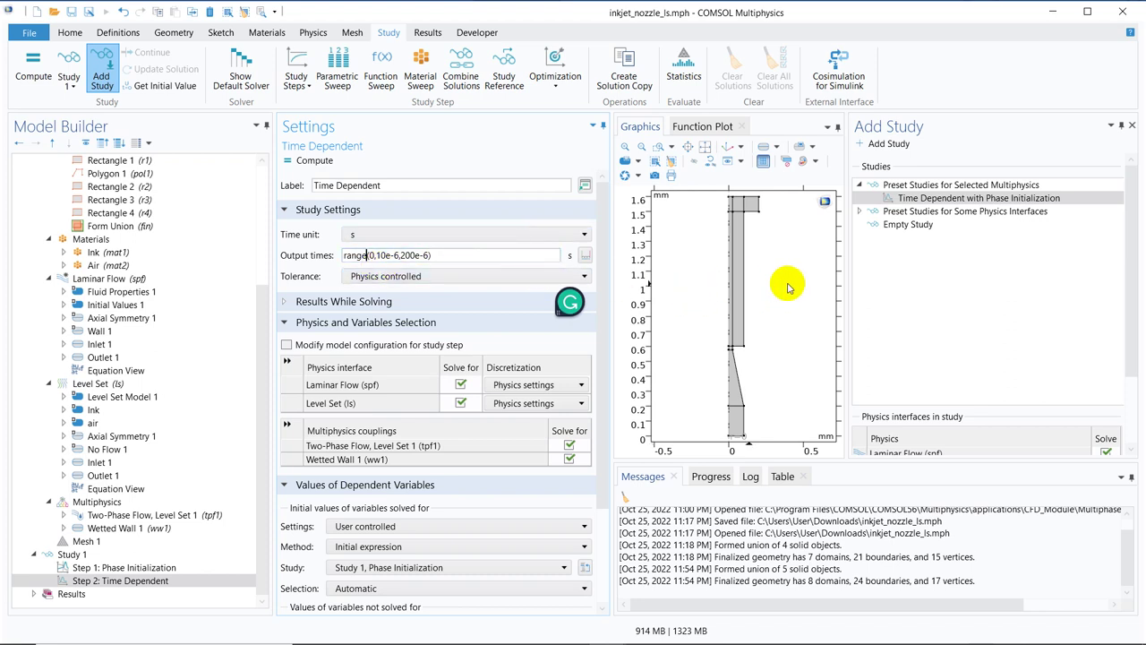
{"action": "left_click", "coordinate": [1135, 127]}
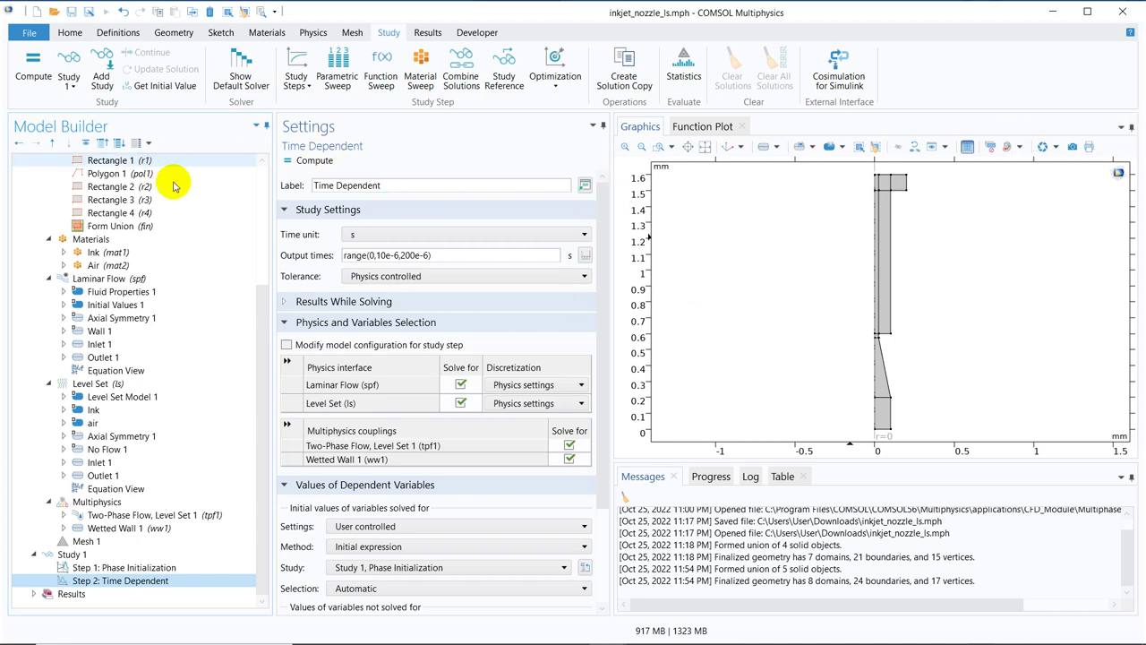
Try to get the initial value for the Time Dependent study step.
{"action": "left_click", "coordinate": [260, 301]}
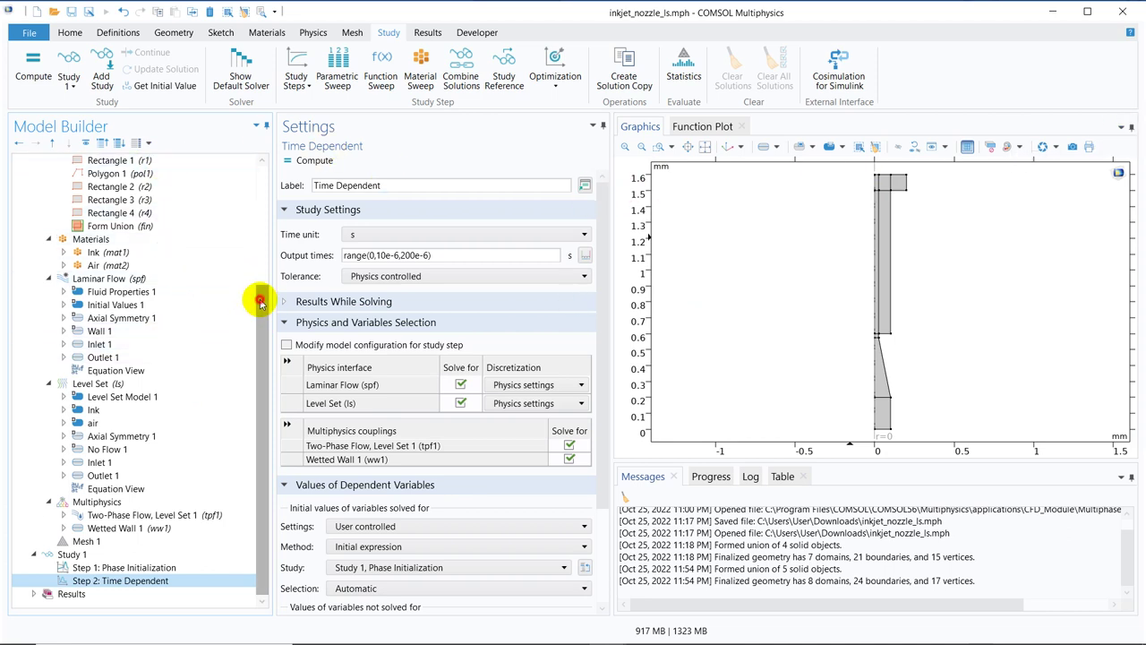
{"action": "left_click_drag", "start_coordinate": [260, 302], "coordinate": [261, 408]}
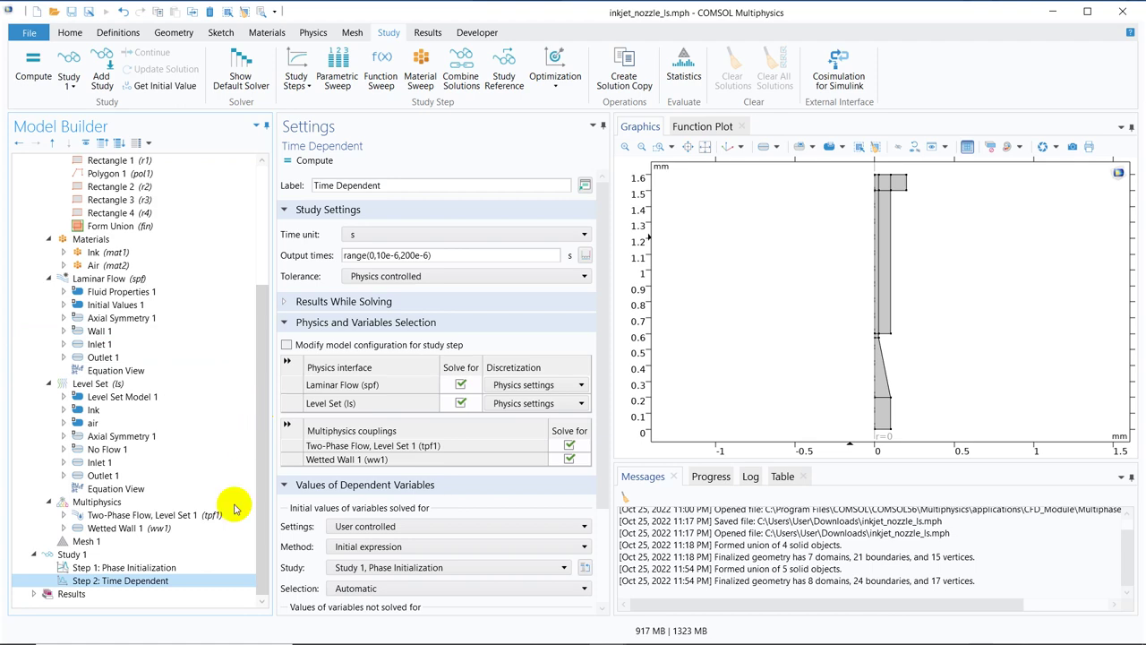
{"action": "right_click", "coordinate": [148, 581]}
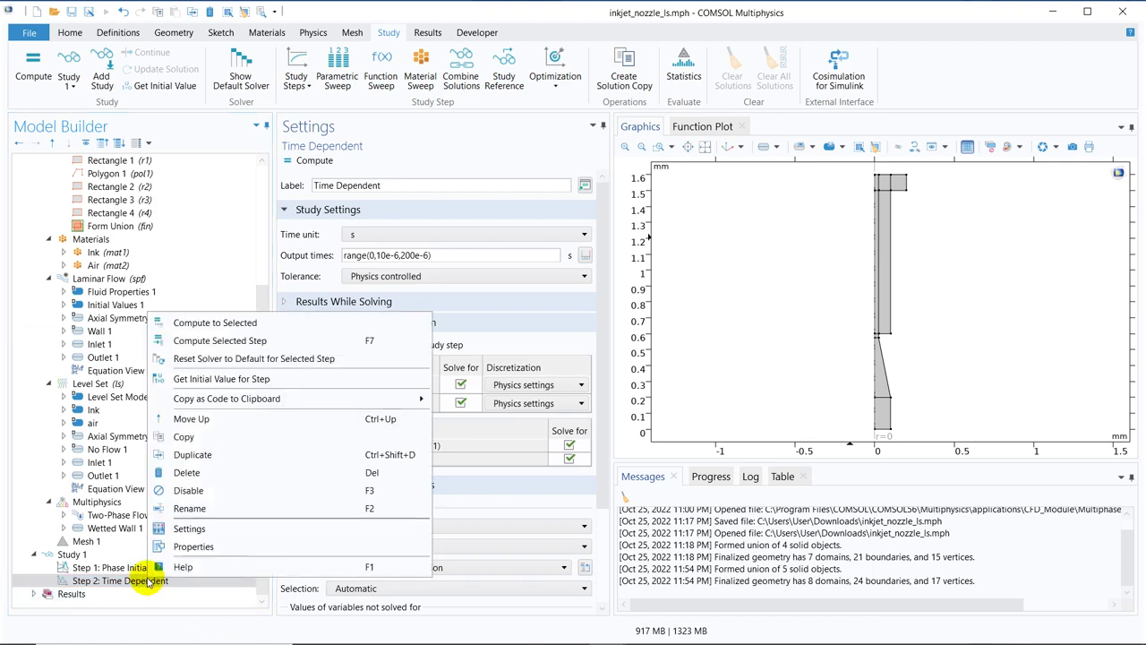
{"action": "left_click", "coordinate": [235, 381]}
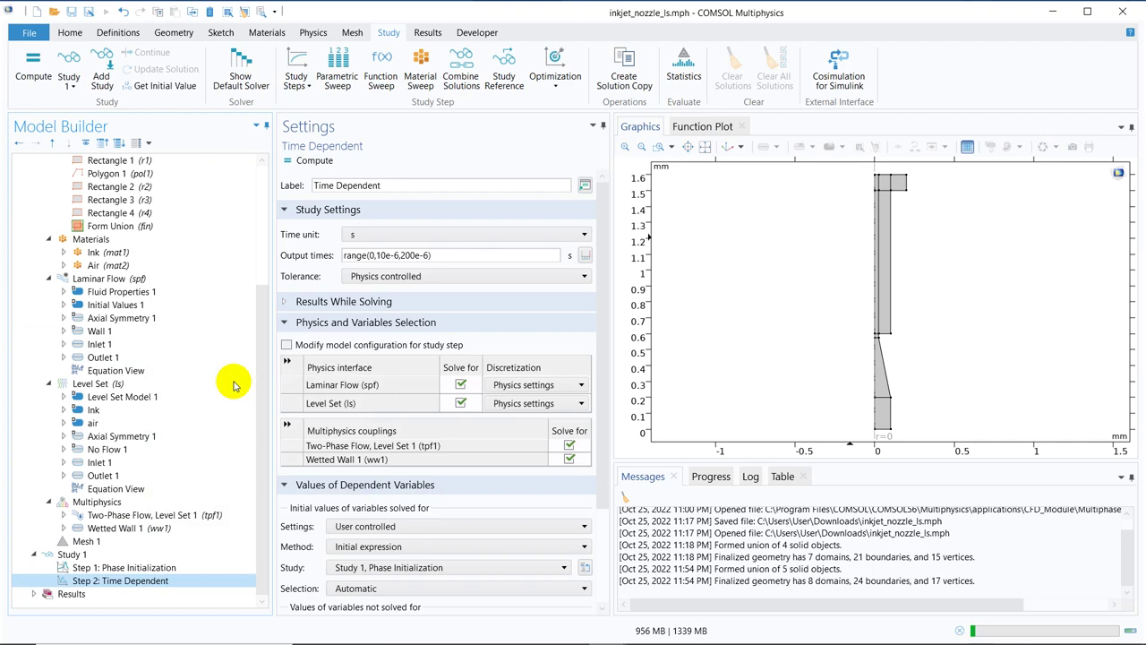
{"action": "left_click", "coordinate": [264, 301]}
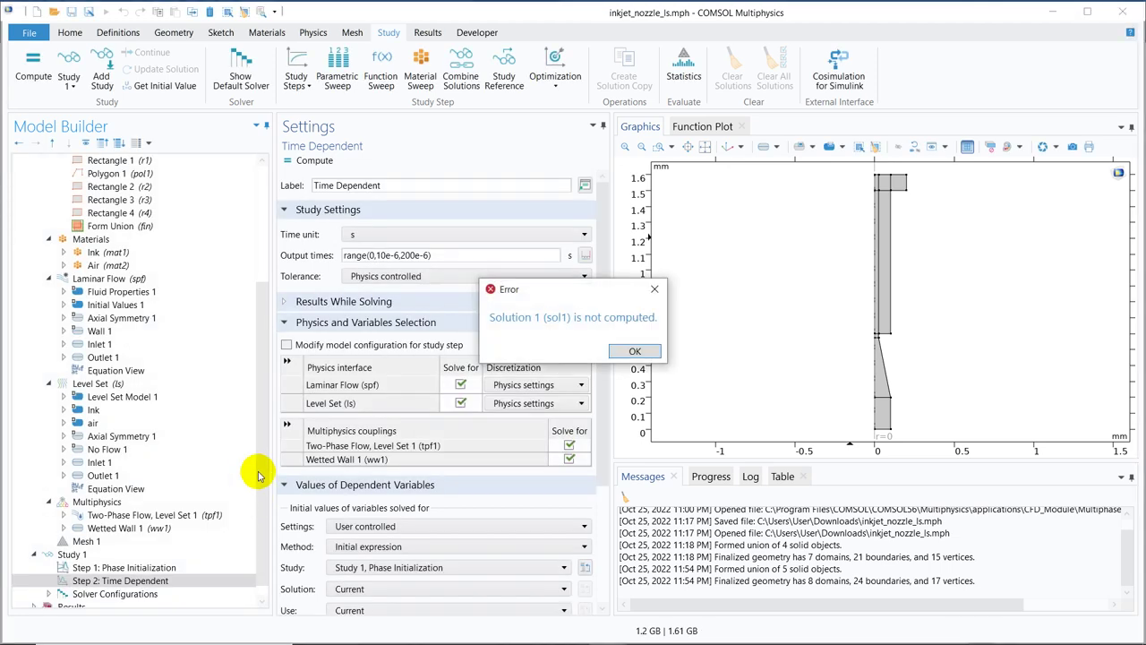
{"action": "left_click", "coordinate": [652, 351]}
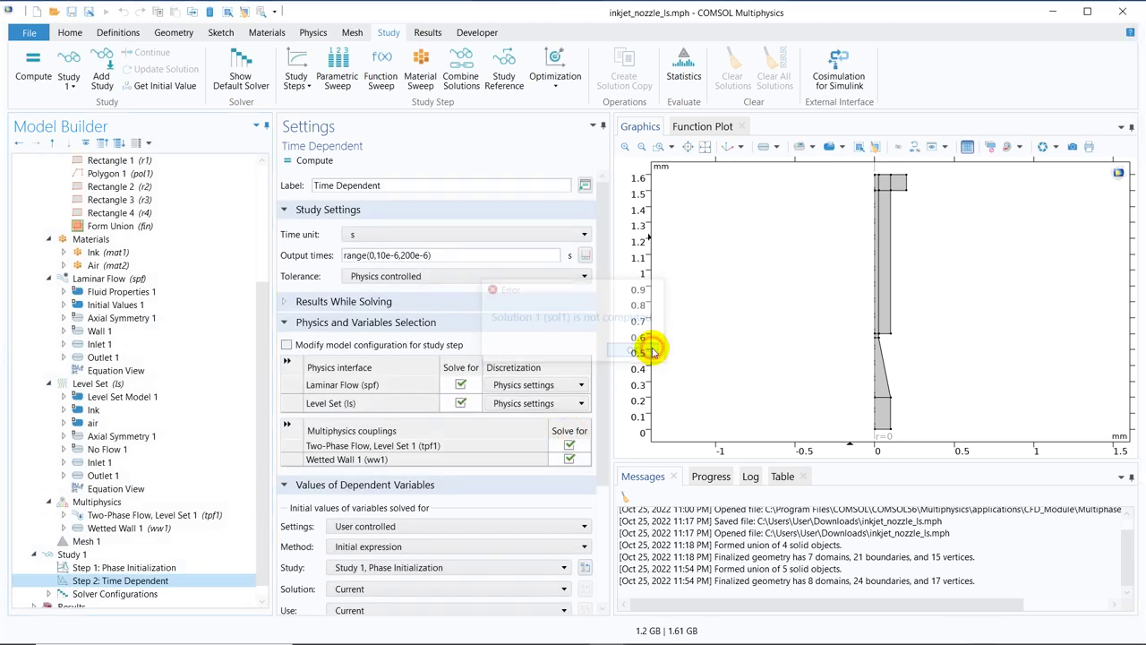
Inspect the Mesh 1 settings and generated mesh, and review the Study 1 settings.
{"action": "left_click", "coordinate": [267, 300]}
{"action": "left_click_drag", "start_coordinate": [266, 300], "coordinate": [246, 436]}
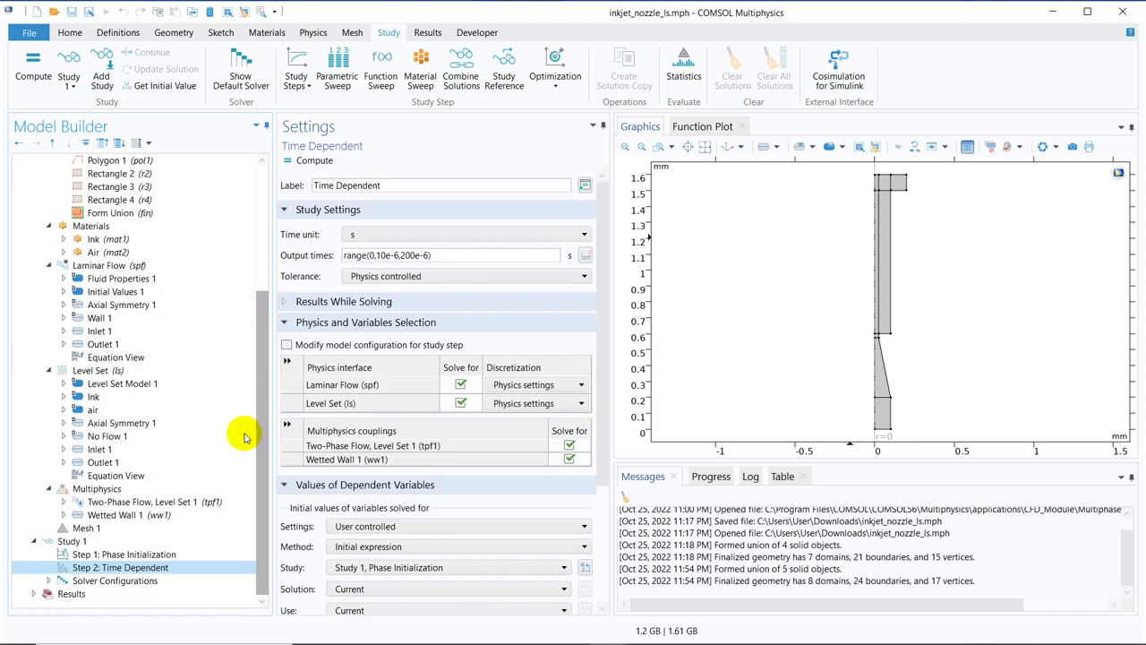
{"action": "left_click", "coordinate": [94, 543]}
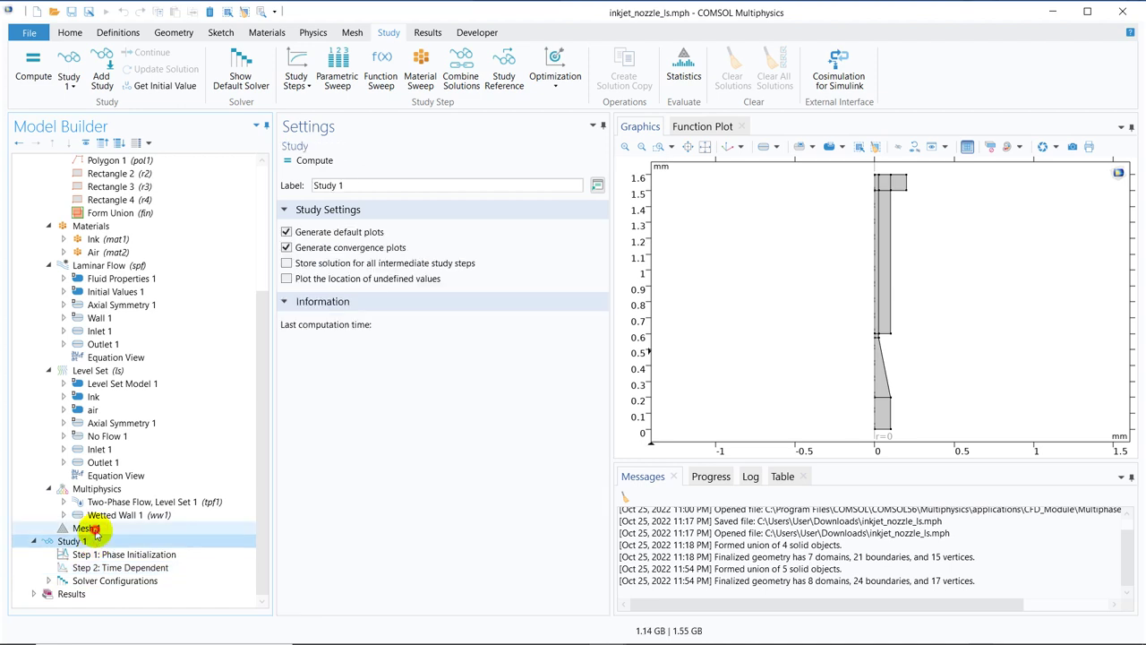
{"action": "left_click", "coordinate": [89, 528]}
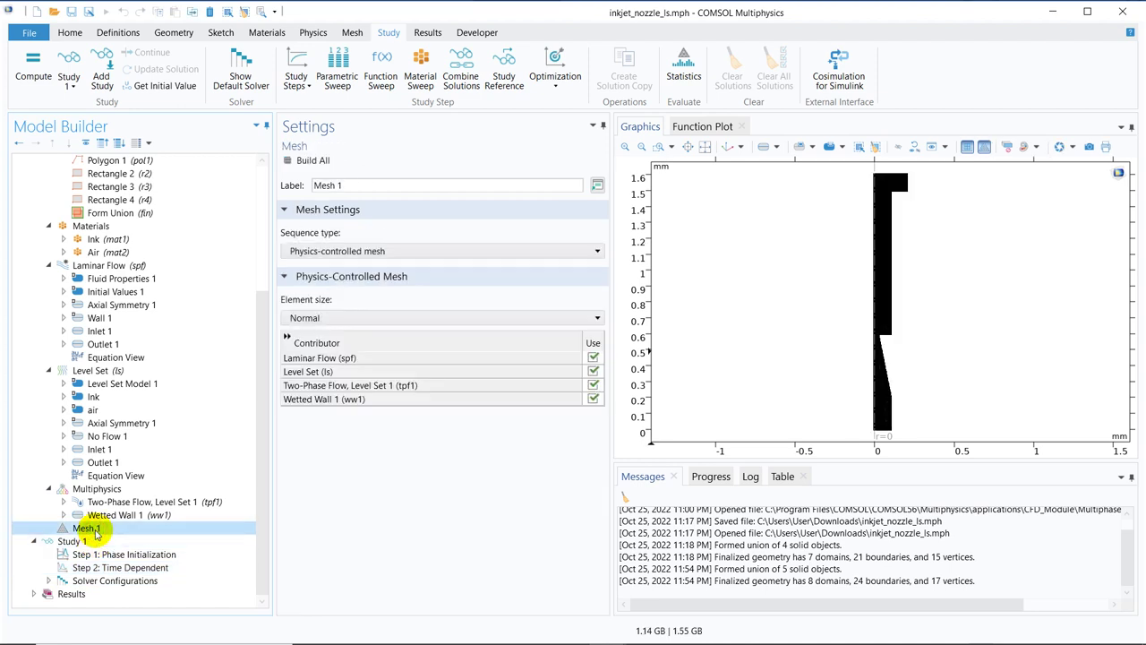
{"action": "left_click", "coordinate": [93, 542]}
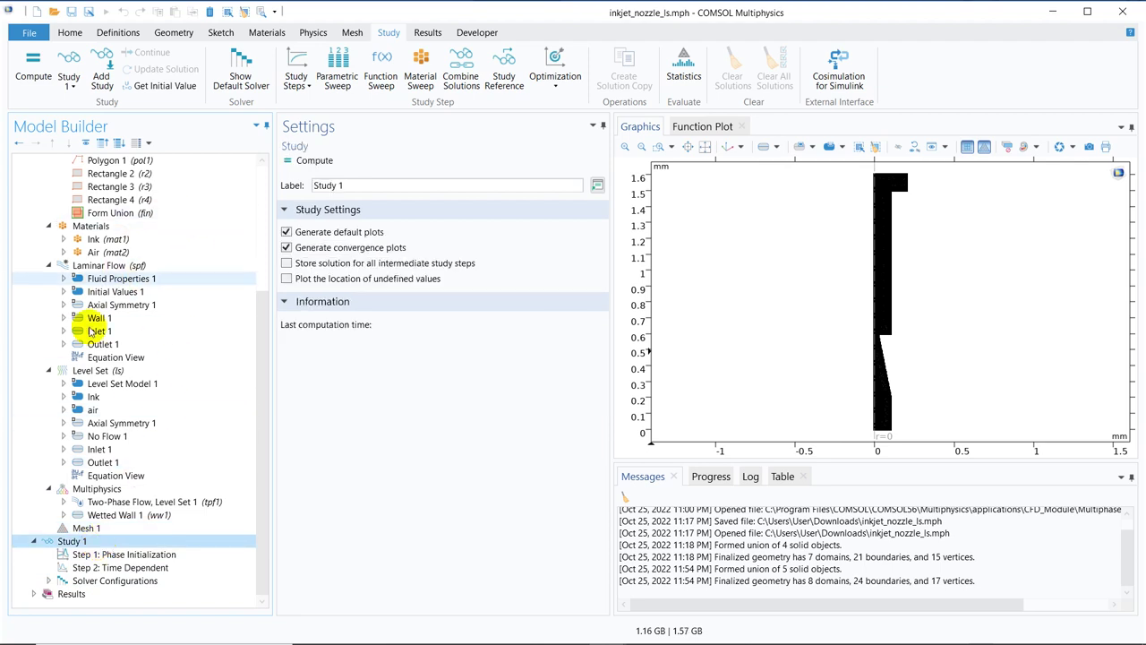
Compute Study 1 and show the solver log in an enlarged pane to follow the solution progress.
{"action": "left_click", "coordinate": [317, 162]}
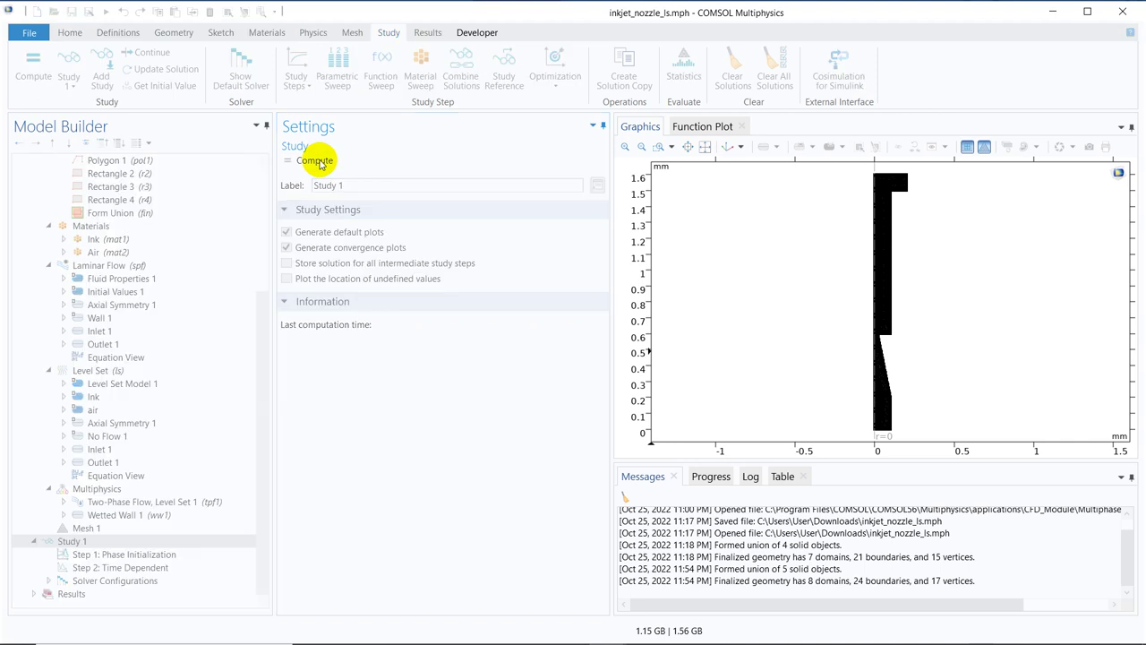
{"action": "left_click", "coordinate": [752, 476]}
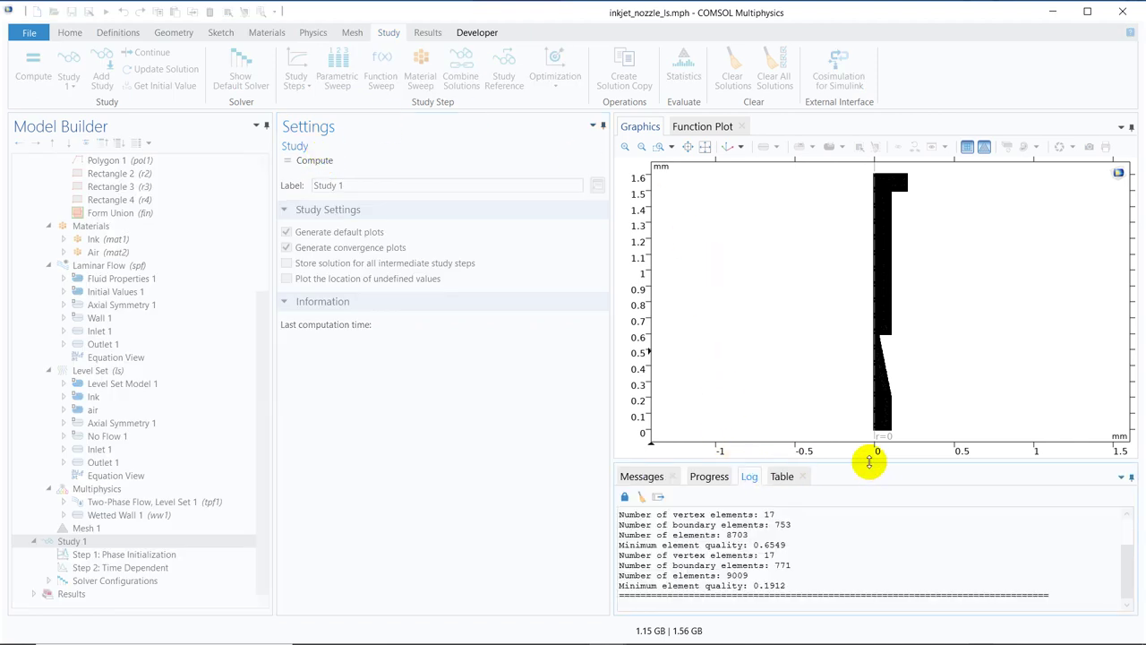
{"action": "left_click_drag", "start_coordinate": [868, 461], "coordinate": [866, 418]}
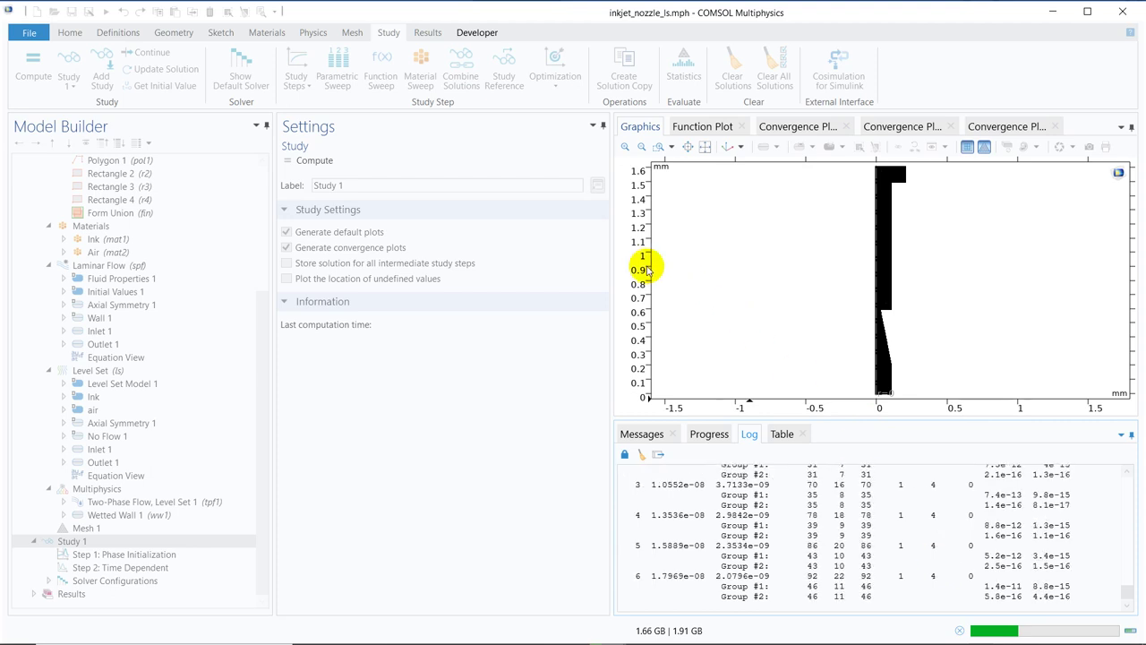
{"action": "mouse_move", "coordinate": [606, 7]}
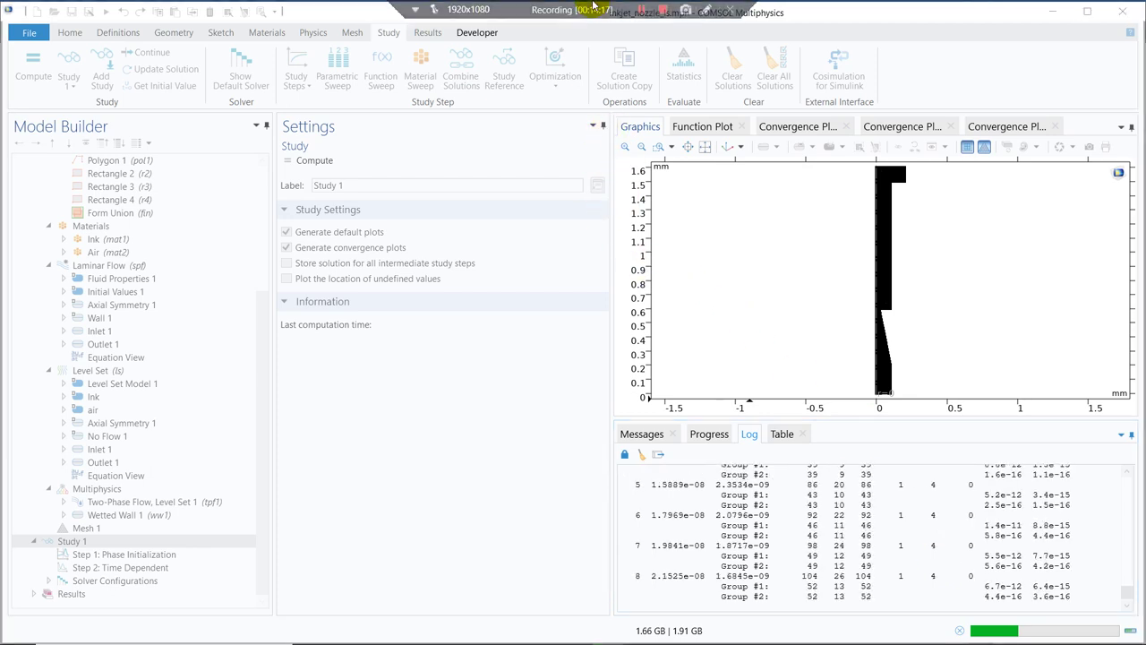
{"action": "left_click", "coordinate": [642, 11]}
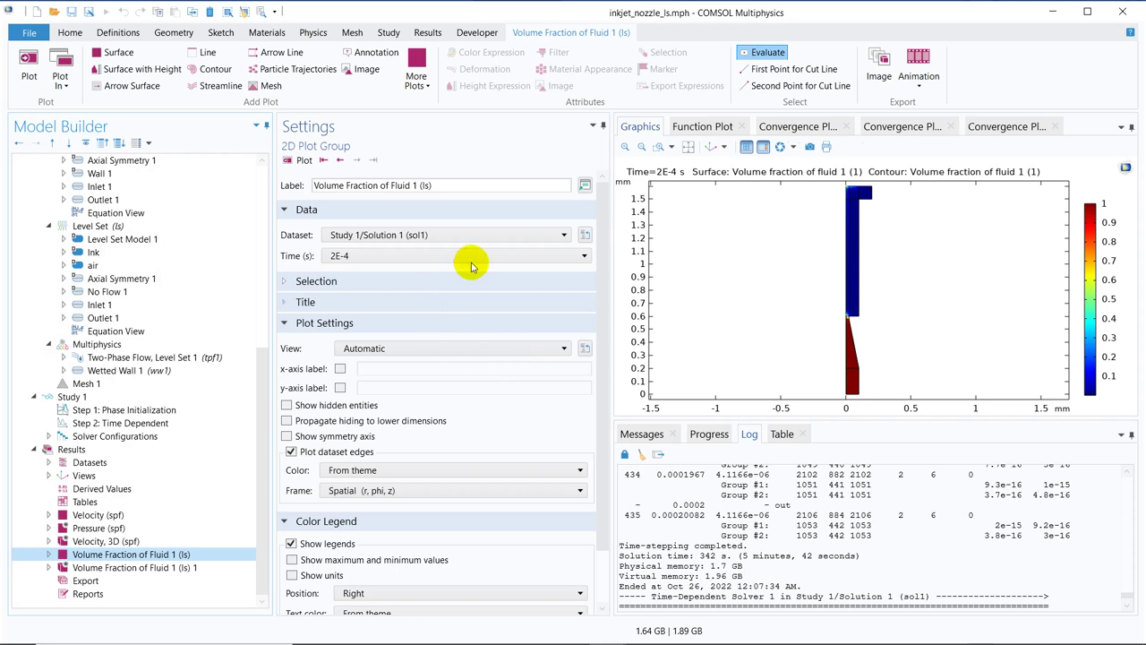
Plot the volume fraction of fluid 1 at time 0 s, framed closely on the nozzle orifice.
{"action": "left_click", "coordinate": [569, 260]}
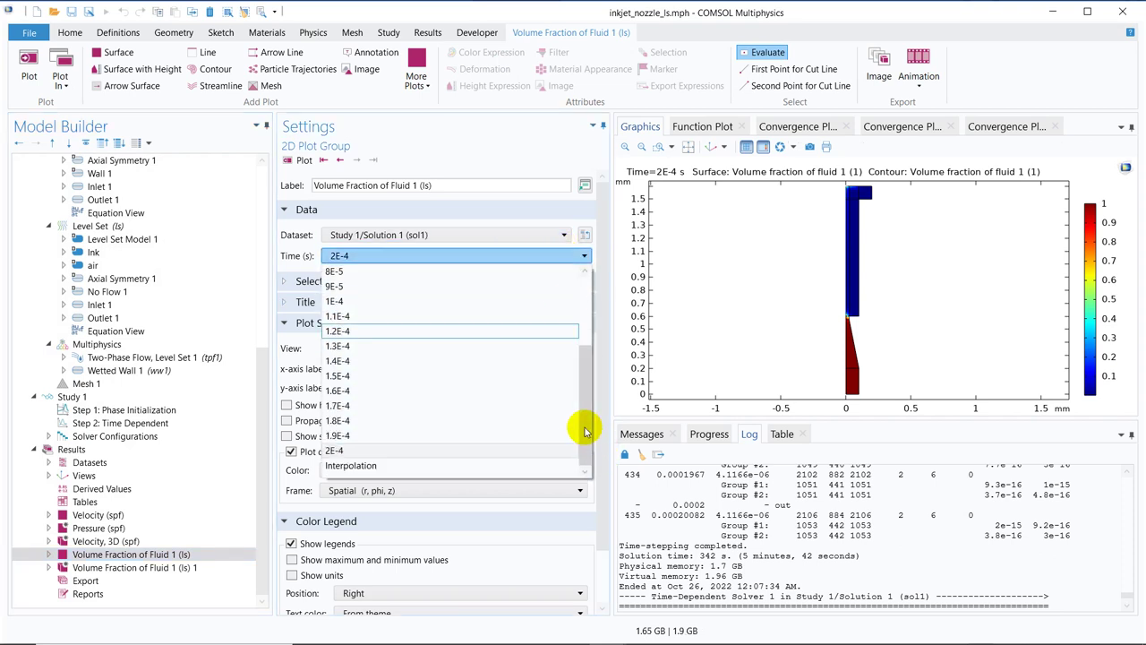
{"action": "left_click_drag", "start_coordinate": [583, 430], "coordinate": [583, 250]}
{"action": "left_click", "coordinate": [362, 272]}
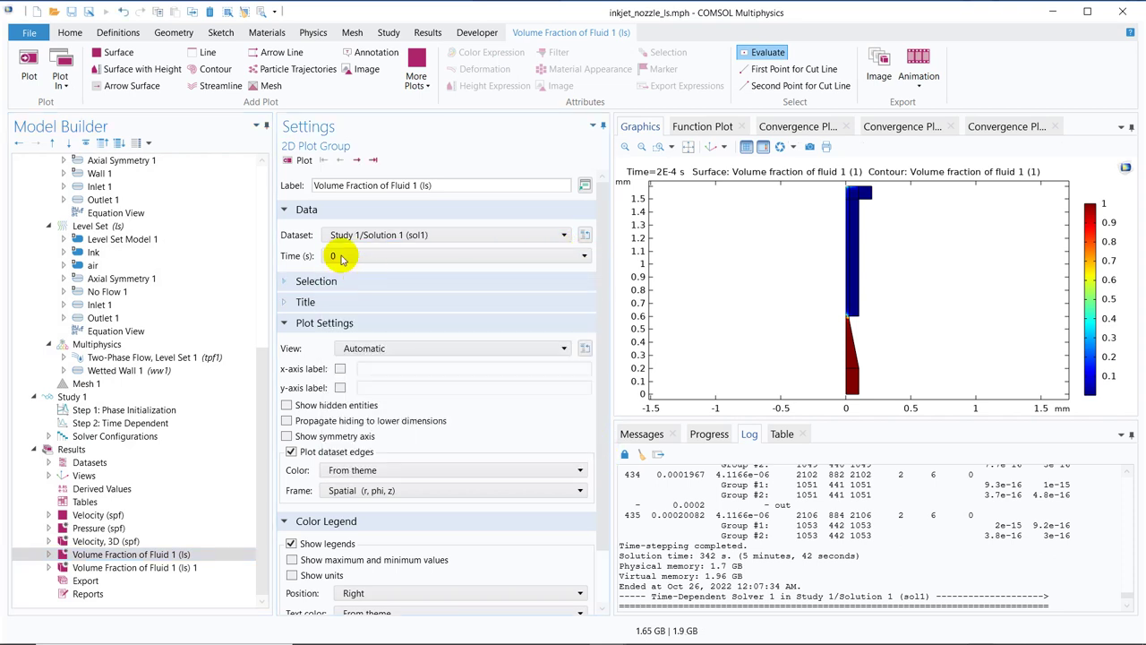
{"action": "left_click", "coordinate": [298, 164]}
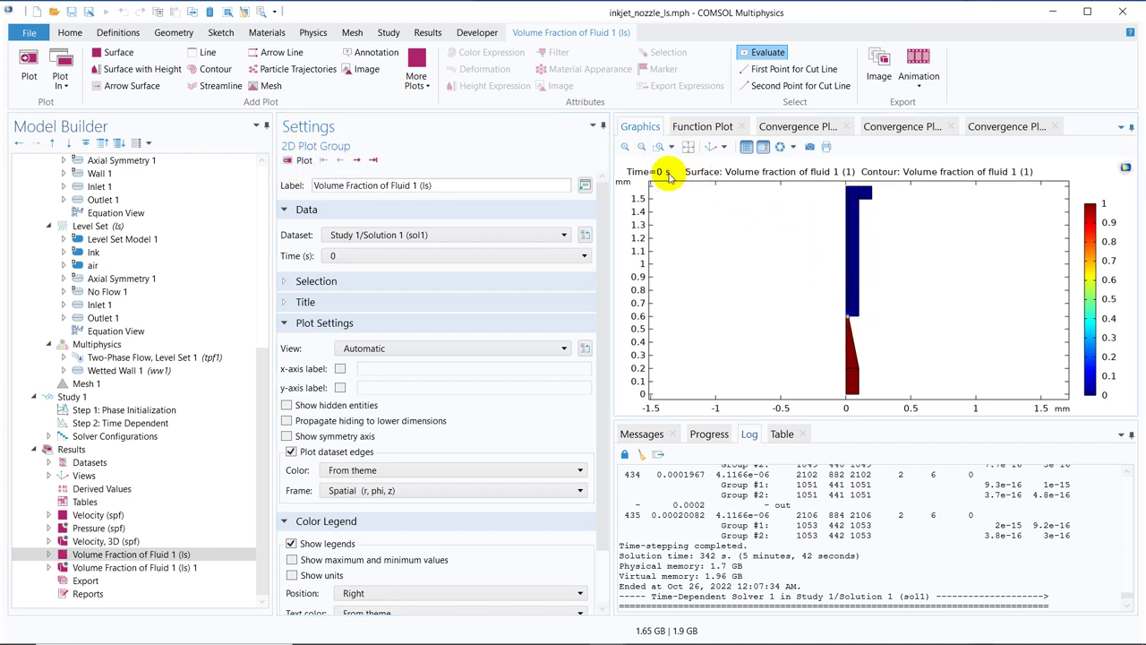
{"action": "left_click", "coordinate": [662, 147]}
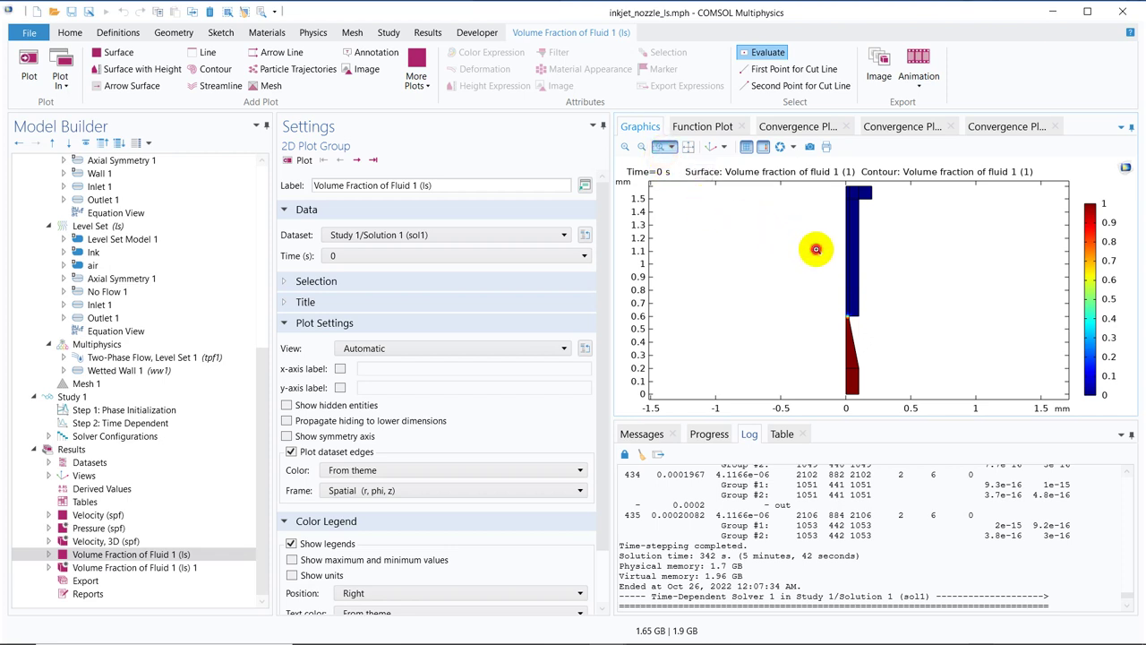
{"action": "left_click_drag", "start_coordinate": [815, 249], "coordinate": [874, 350]}
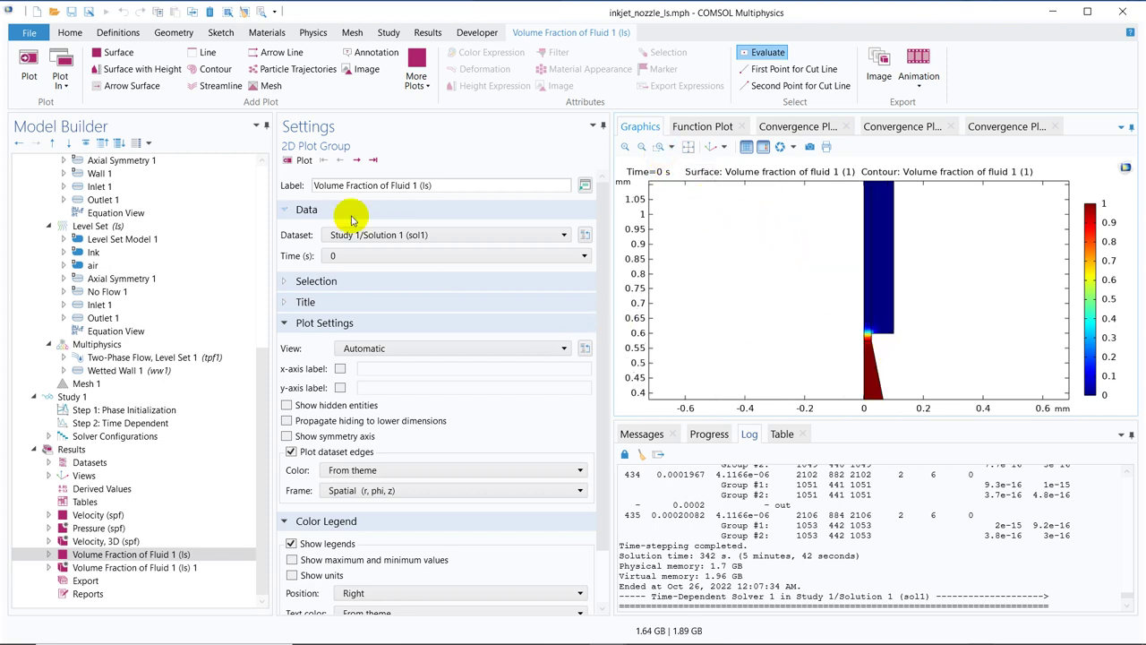
Step the volume fraction plot forward through the output times up to 7E-5 s to examine the ink jet's development.
{"action": "left_click", "coordinate": [357, 160]}
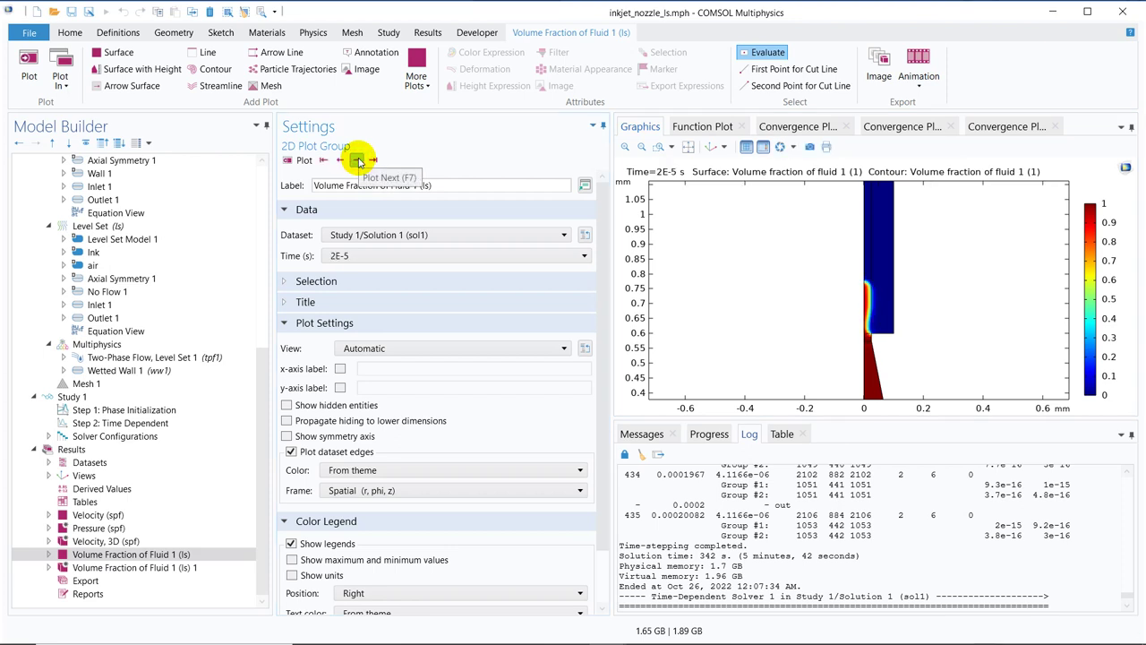
{"action": "left_click", "coordinate": [358, 160]}
{"action": "left_click", "coordinate": [357, 160]}
{"action": "left_click", "coordinate": [357, 161]}
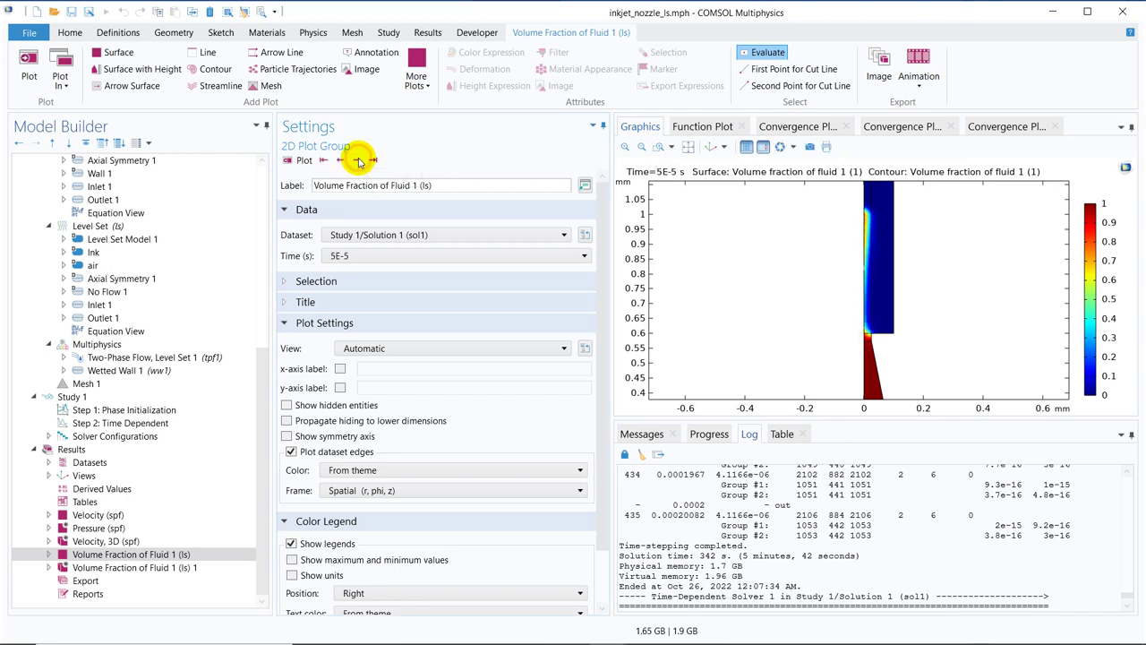
{"action": "left_click", "coordinate": [357, 160]}
{"action": "left_click", "coordinate": [357, 161]}
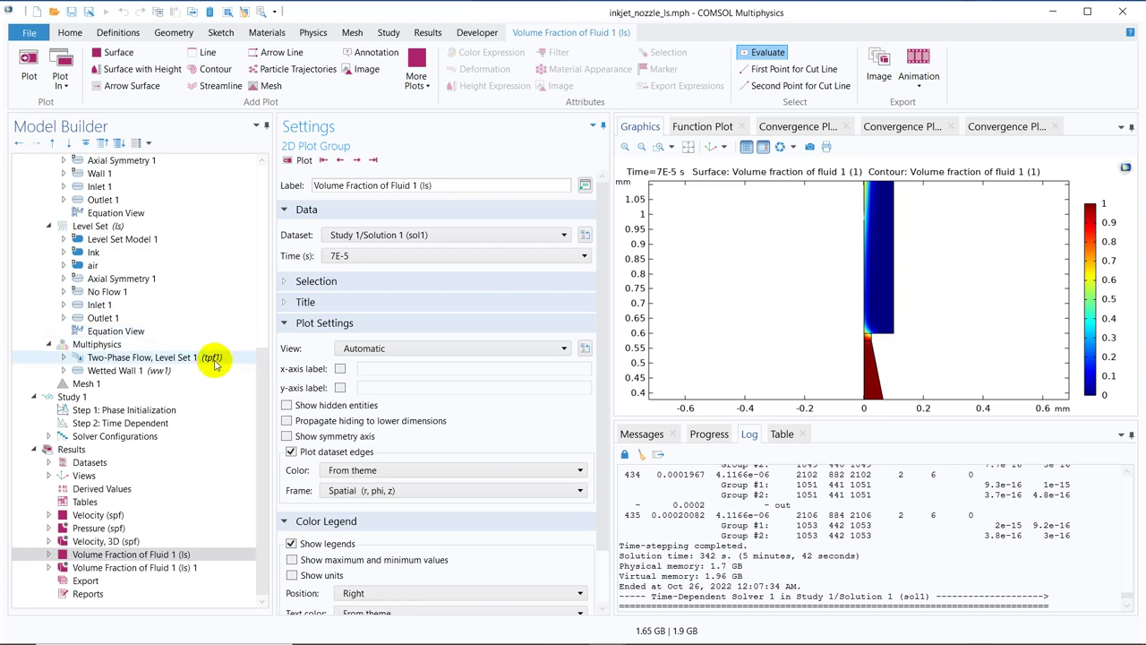
Include the surface tension force in the Two-Phase Flow, Level Set coupling, using a user-defined coefficient of 7e-2[N/m].
{"action": "left_click", "coordinate": [215, 365]}
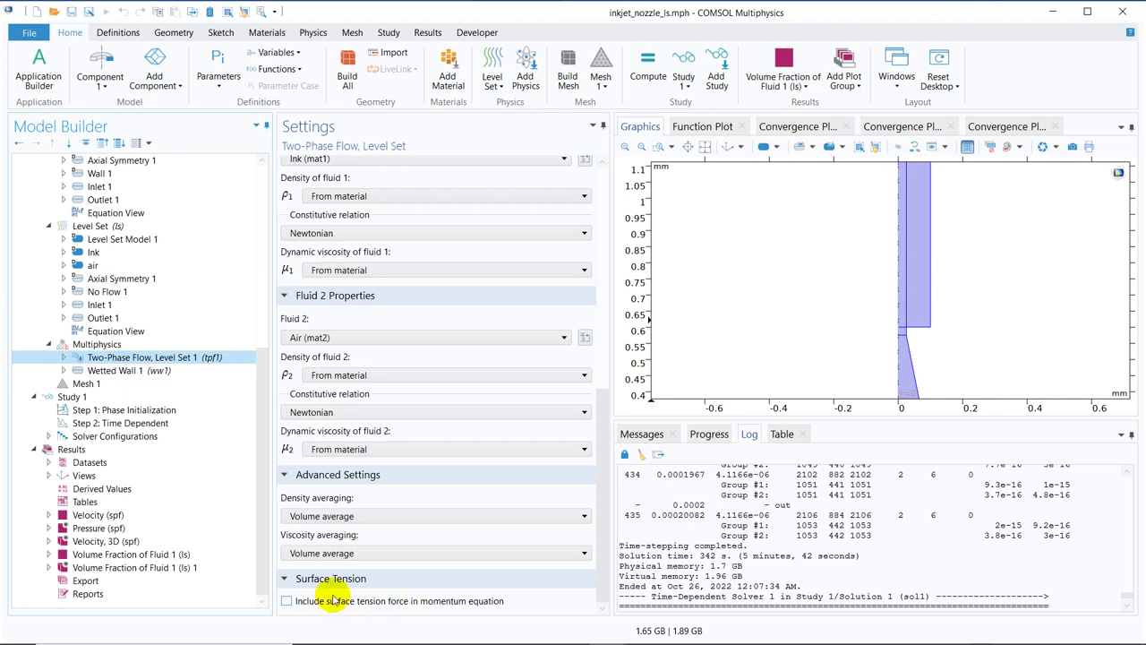
{"action": "left_click", "coordinate": [286, 602]}
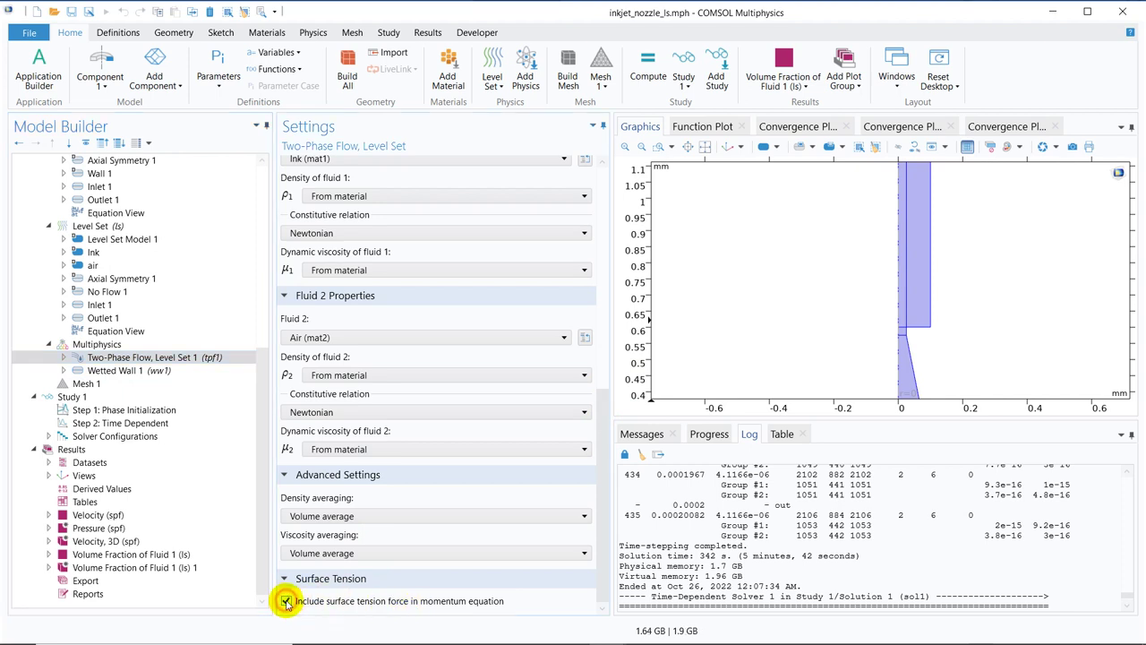
{"action": "left_click_drag", "start_coordinate": [605, 390], "coordinate": [605, 459]}
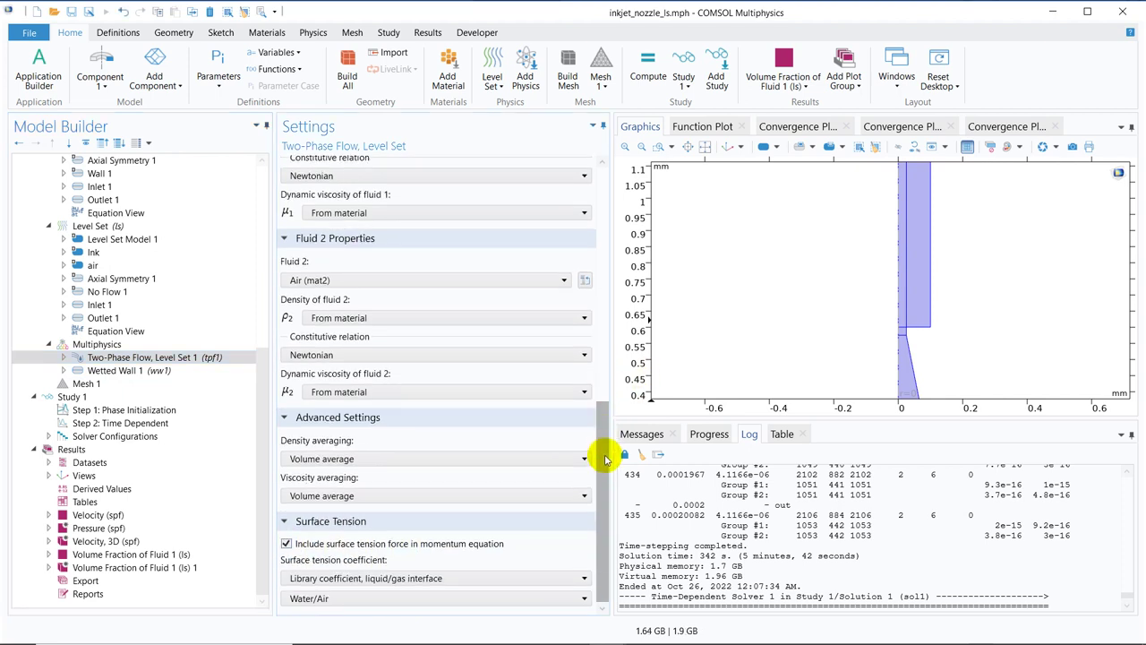
{"action": "left_click", "coordinate": [428, 575]}
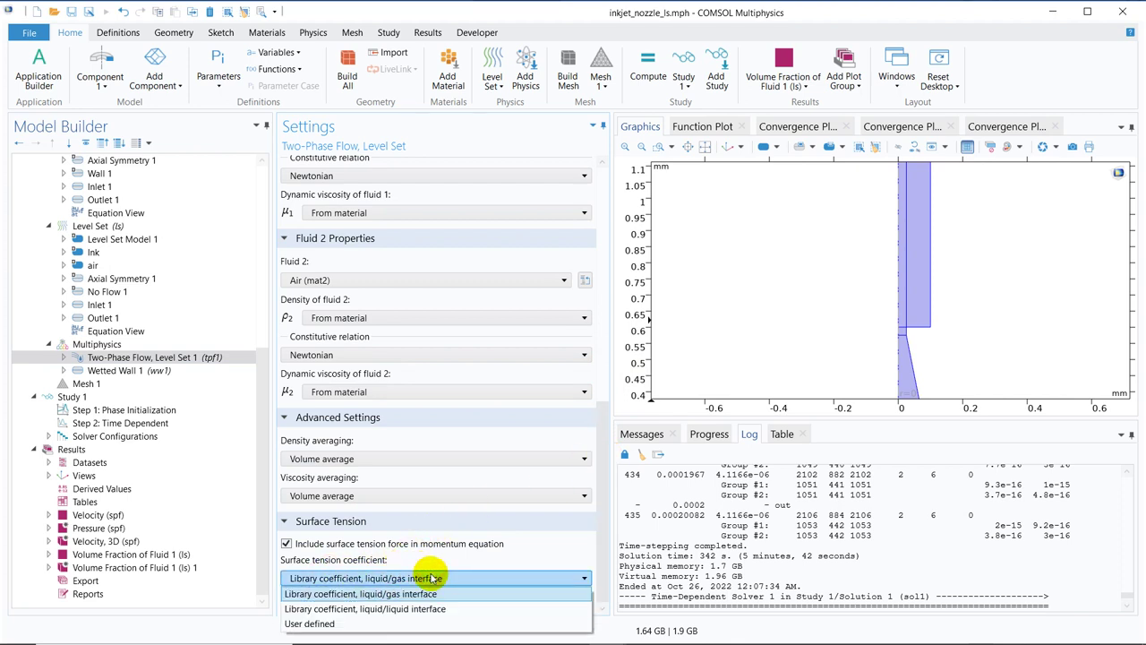
{"action": "left_click", "coordinate": [367, 623]}
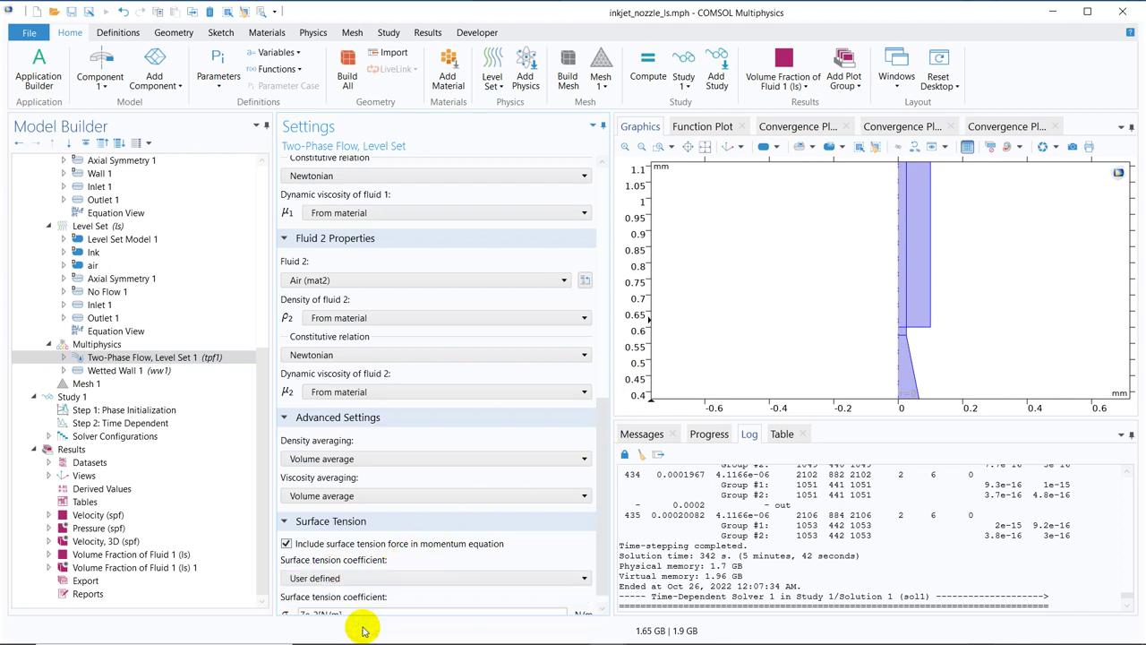
{"action": "scroll", "coordinate": [596, 417], "scroll_direction": "down", "scroll_amount": 1}
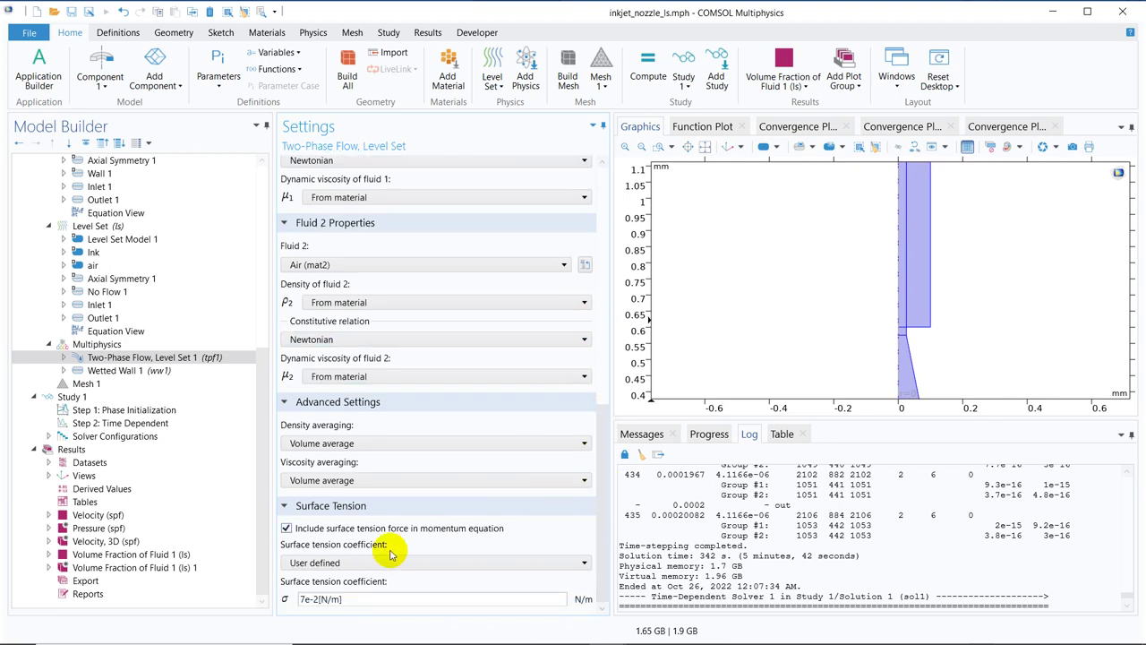
{"action": "left_click", "coordinate": [334, 600]}
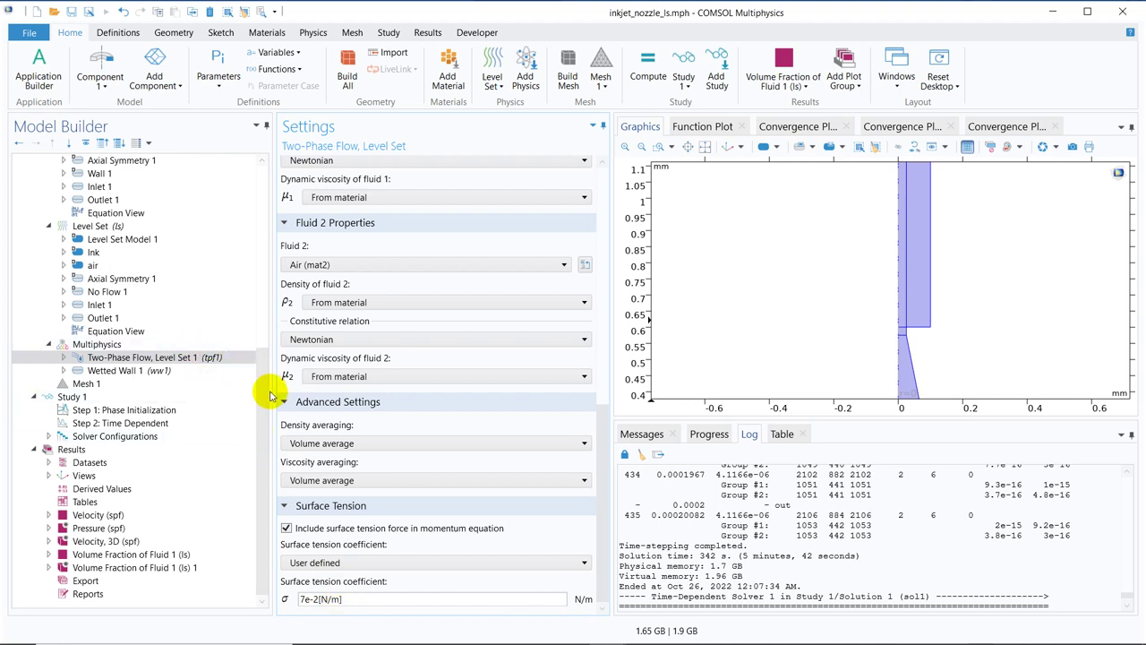
Display the governing equations in the Laminar Flow interface settings and examine the force term.
{"action": "left_click_drag", "start_coordinate": [264, 394], "coordinate": [265, 329]}
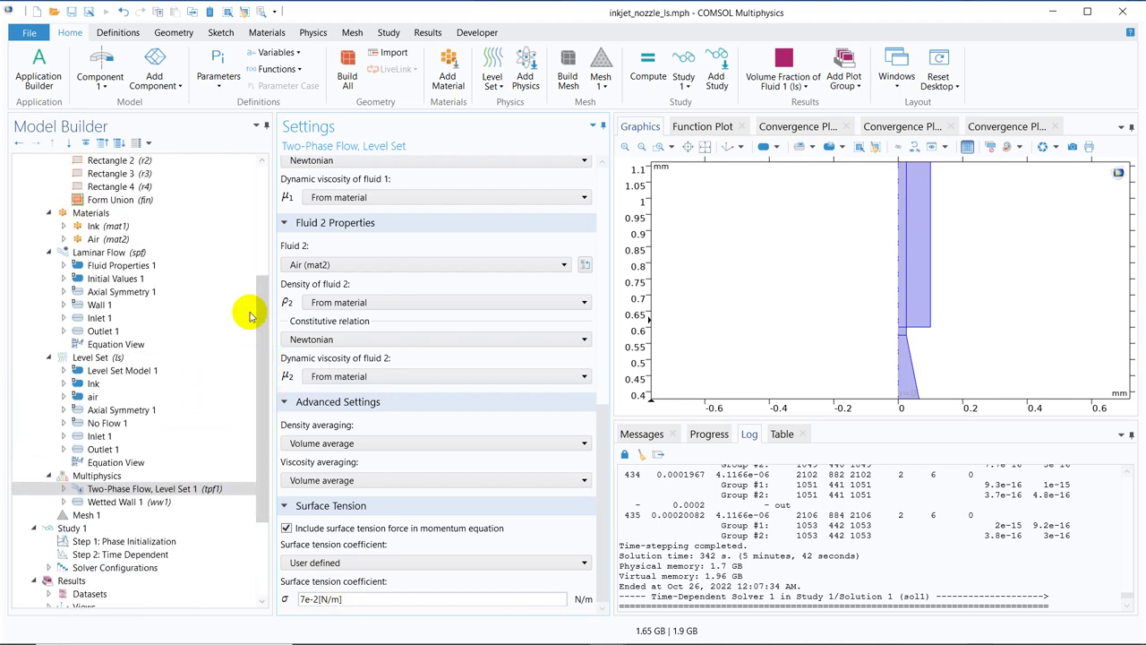
{"action": "left_click", "coordinate": [184, 254]}
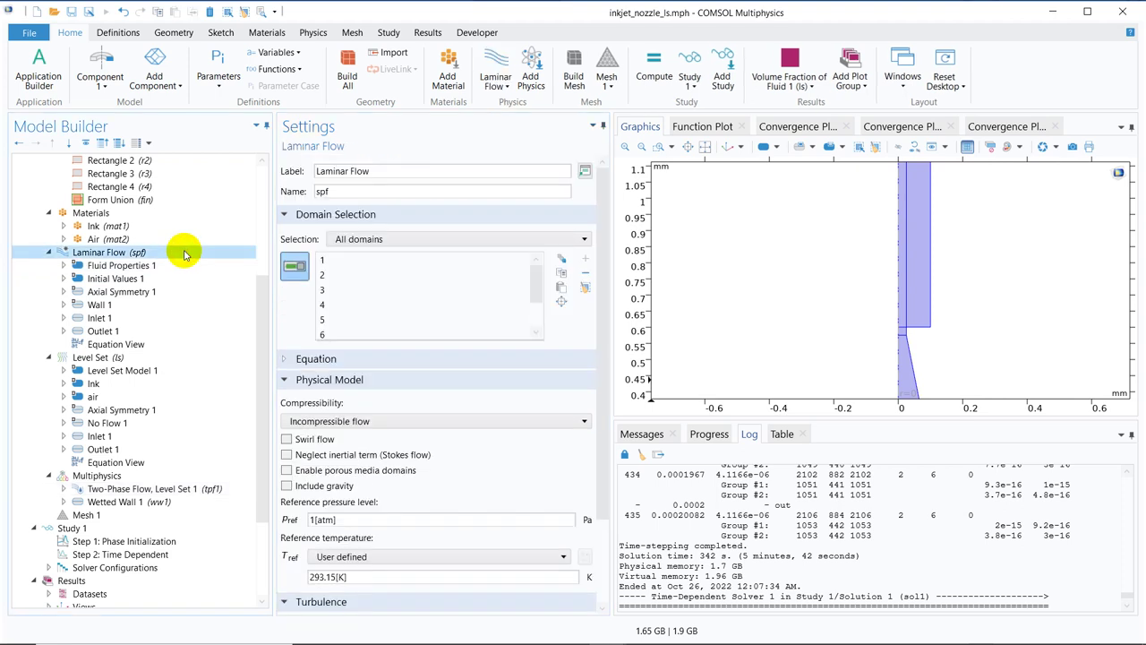
{"action": "left_click", "coordinate": [305, 360]}
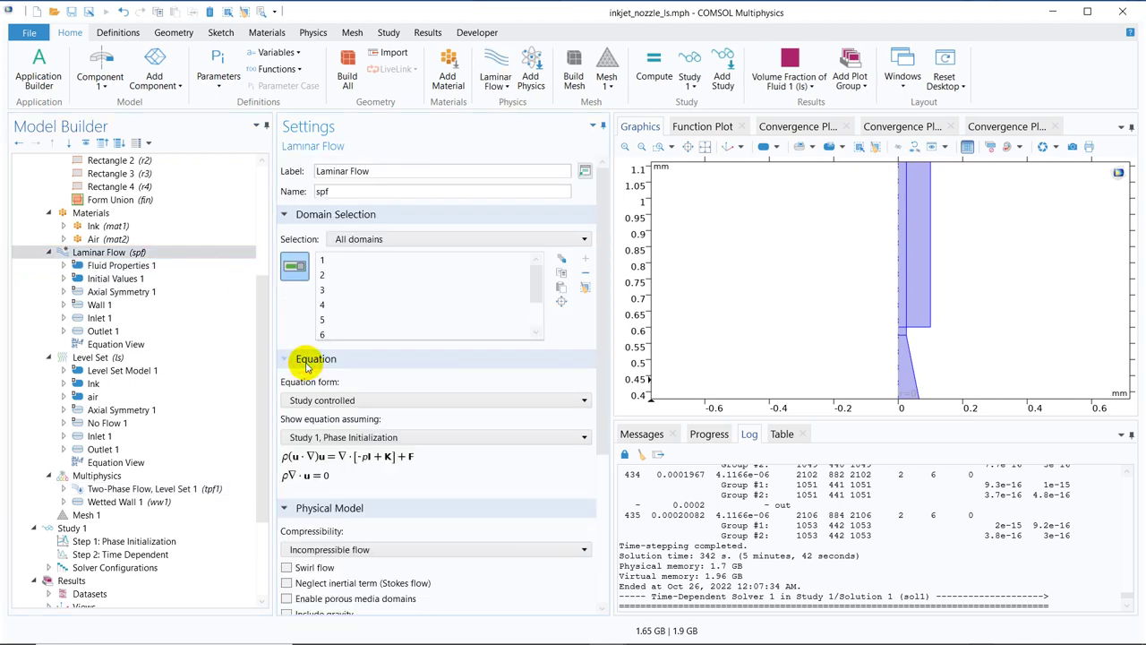
{"action": "left_click_drag", "start_coordinate": [598, 260], "coordinate": [601, 308]}
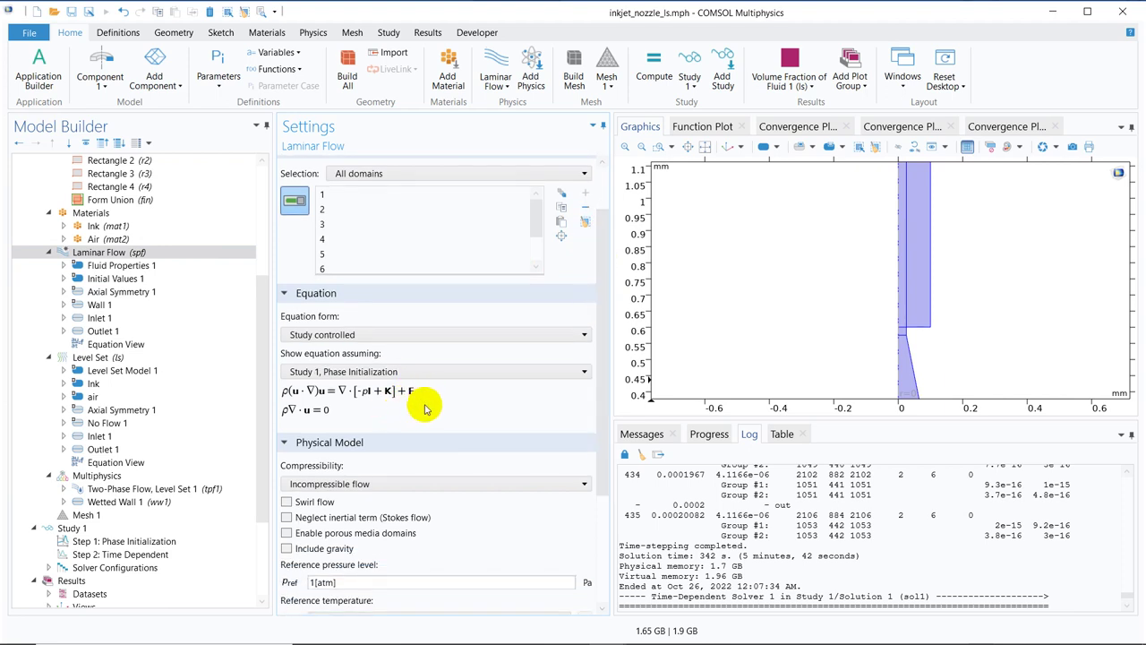
Switch to the inkjet nozzle PDF in Edge and examine the Navier-Stokes and surface tension force equations on page 4, enlarged for reading.
{"action": "mouse_move", "coordinate": [488, 637]}
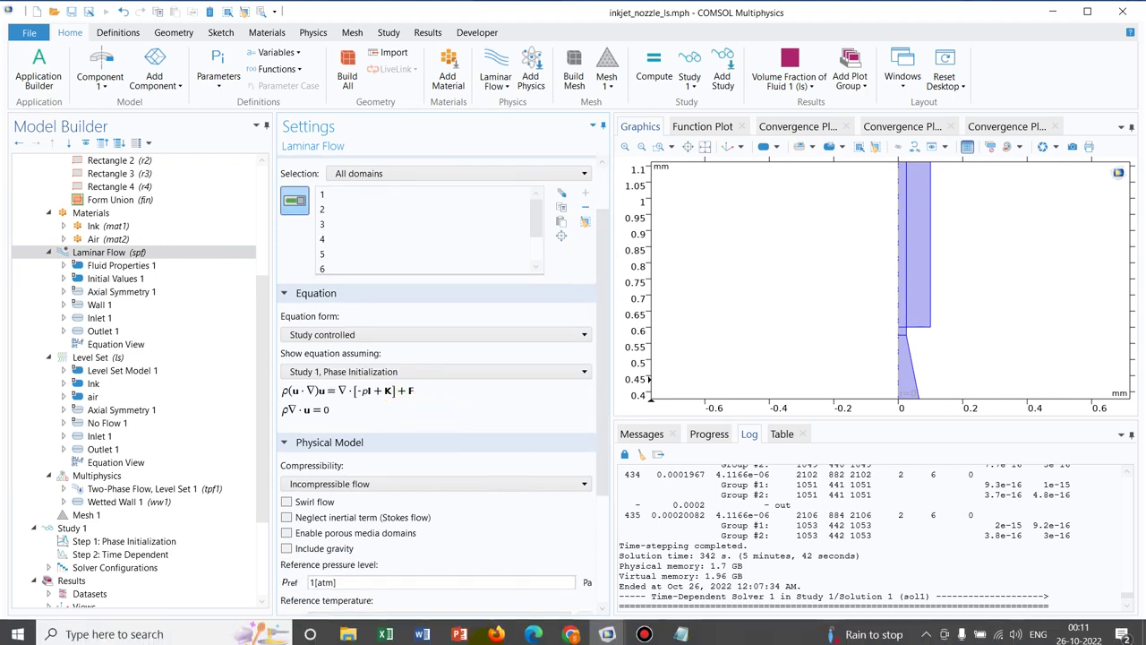
{"action": "left_click", "coordinate": [533, 631]}
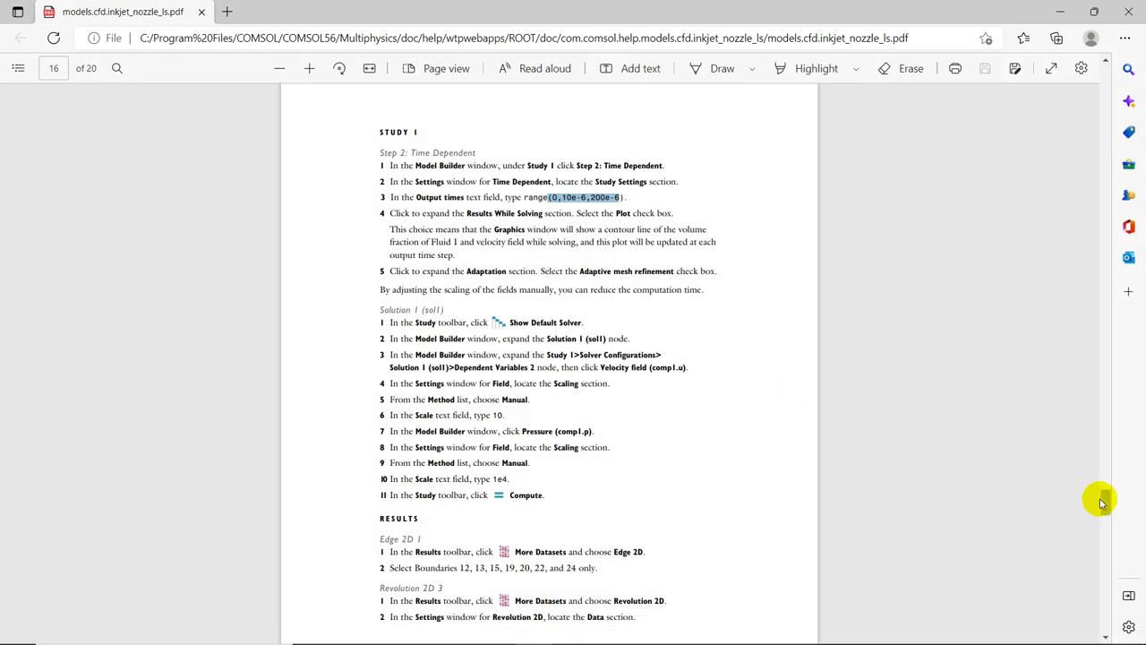
{"action": "left_click_drag", "start_coordinate": [1102, 501], "coordinate": [1104, 167]}
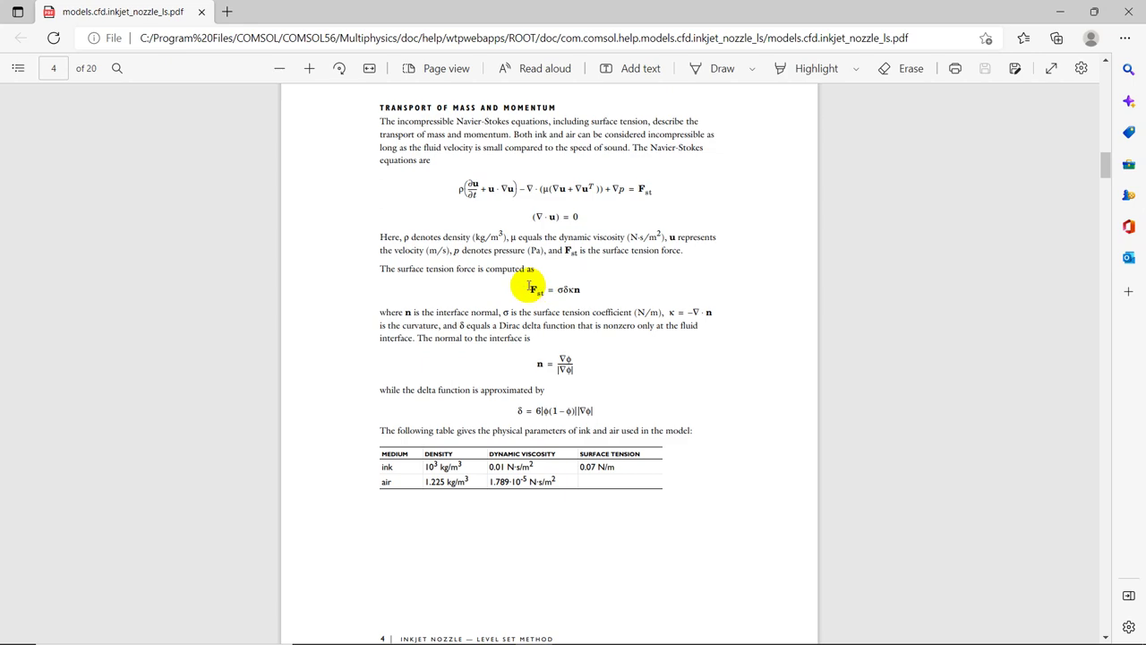
{"action": "left_click_drag", "start_coordinate": [529, 289], "coordinate": [601, 295]}
{"action": "key", "text": "ctrl+c"}
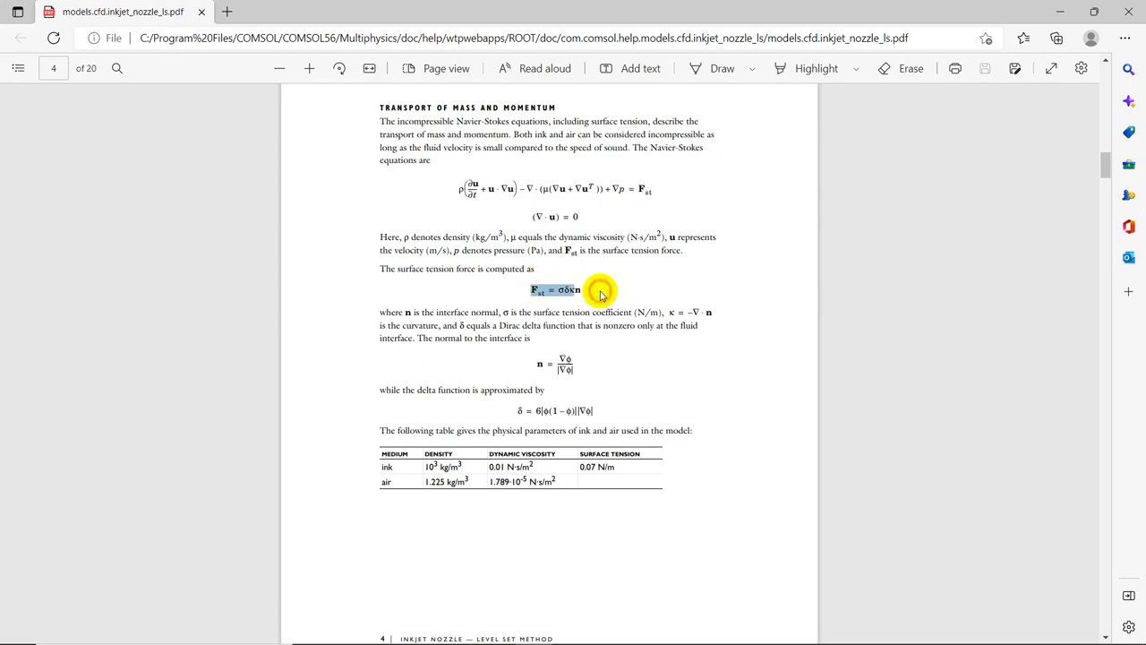
{"action": "left_click", "coordinate": [309, 70]}
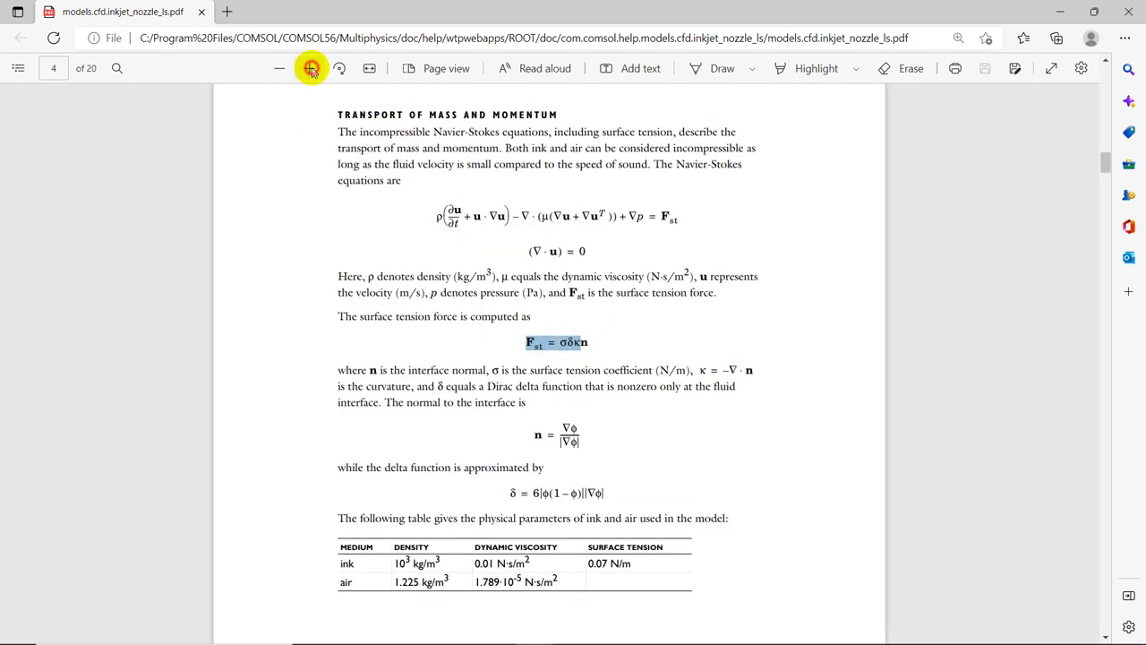
{"action": "left_click", "coordinate": [309, 70]}
{"action": "left_click", "coordinate": [637, 488]}
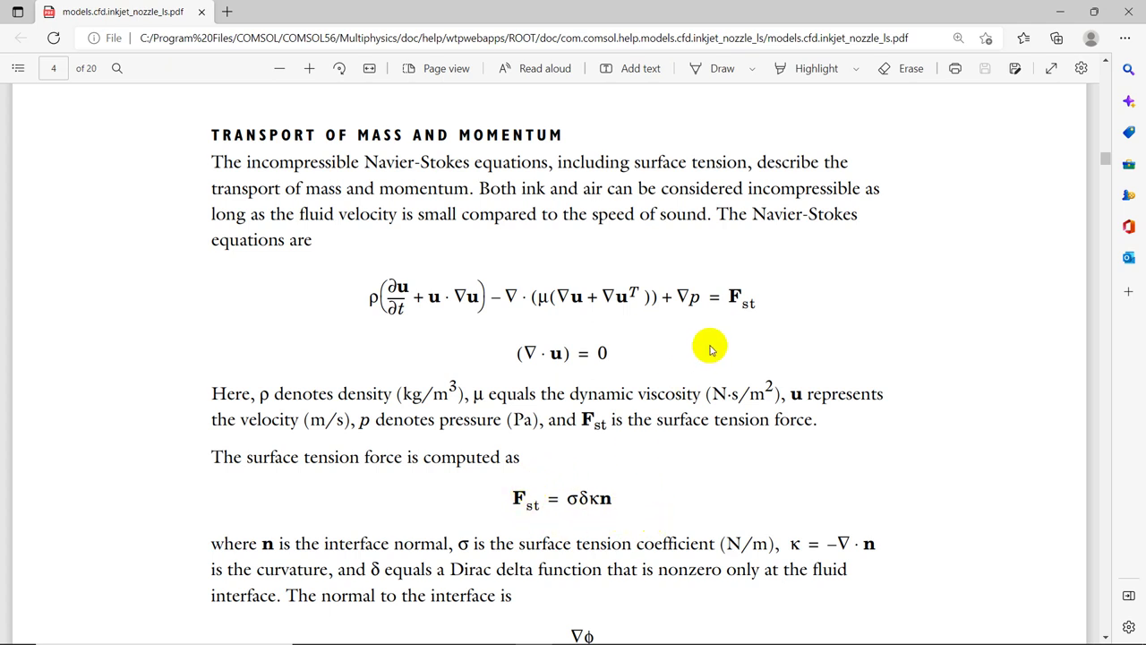
Return to COMSOL and recompute Study 1 with the surface tension force included.
{"action": "left_click", "coordinate": [1058, 10]}
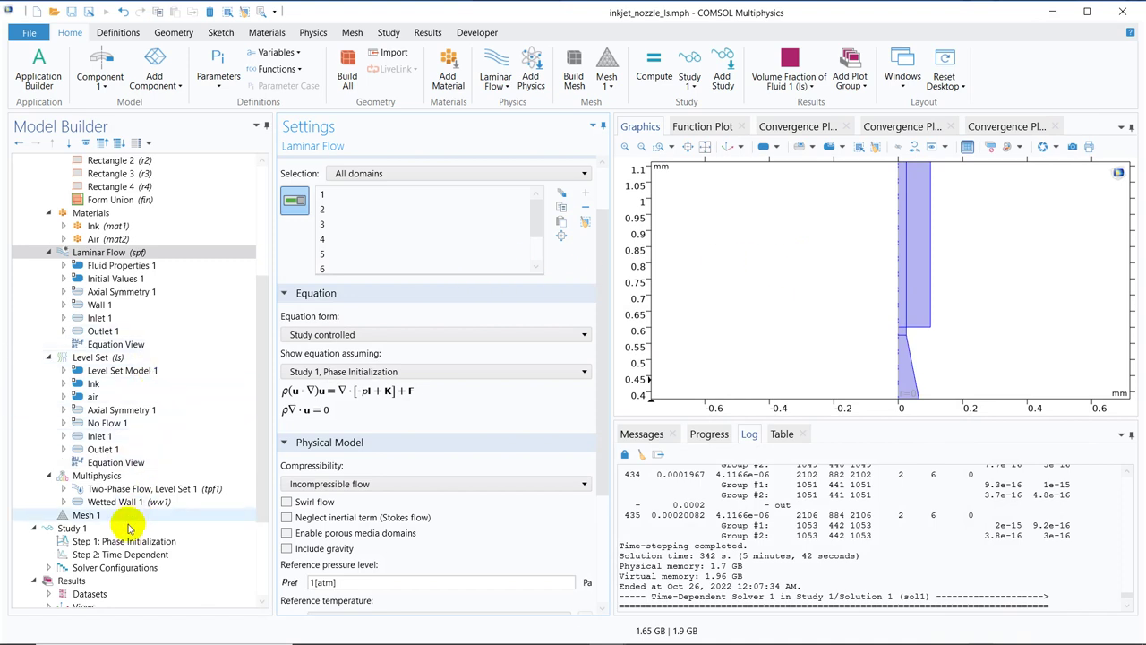
{"action": "left_click", "coordinate": [98, 530]}
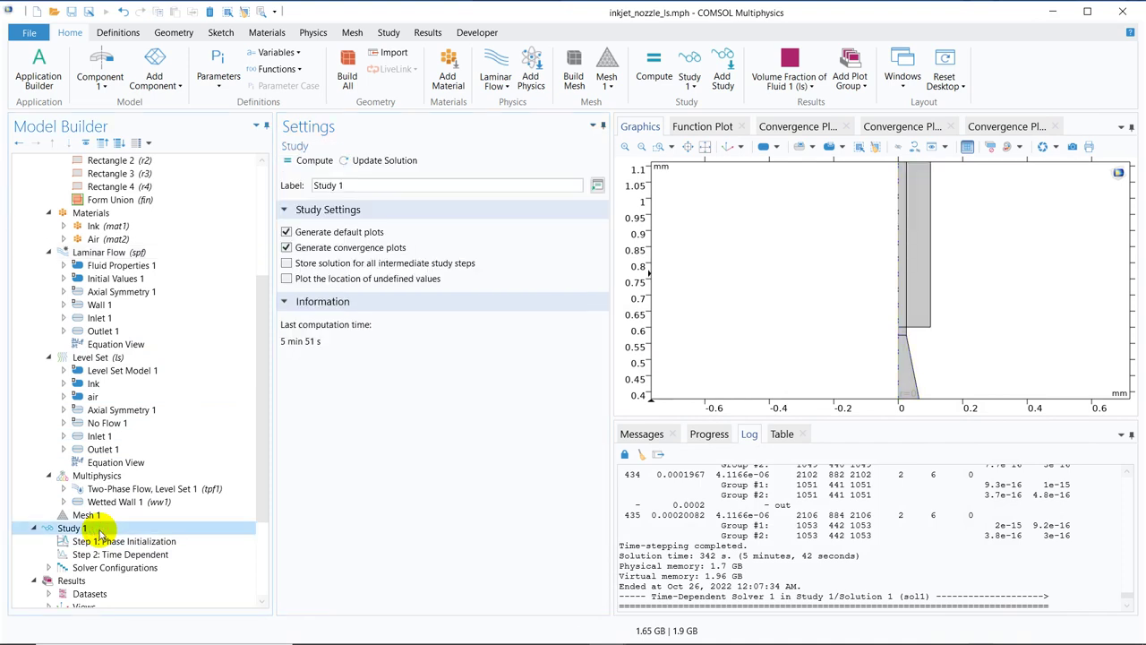
{"action": "left_click", "coordinate": [315, 162]}
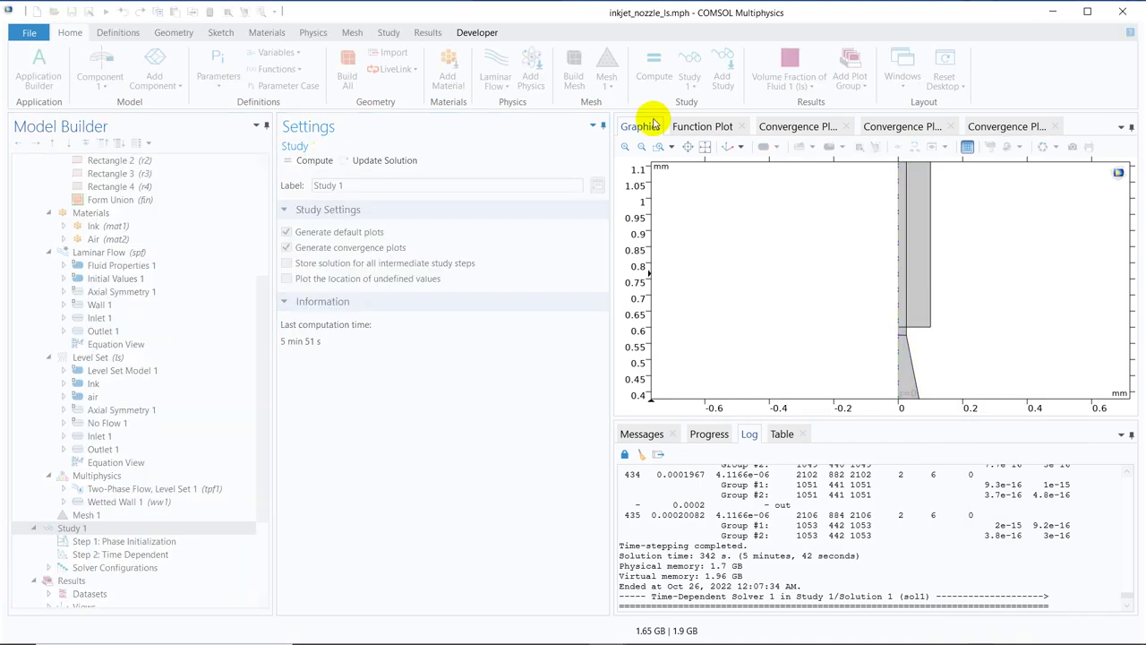
{"action": "left_click", "coordinate": [639, 8]}
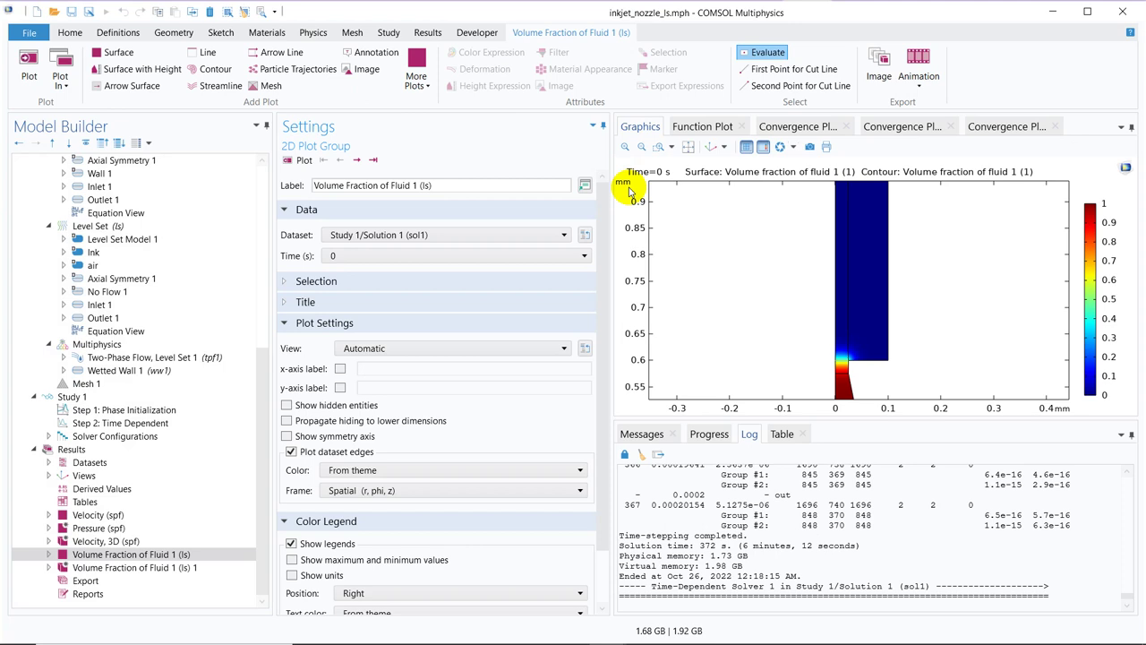
Advance the 2D volume fraction plot one time step at a time from 0 to 4E-5 s to examine the ink jet.
{"action": "left_click", "coordinate": [356, 161]}
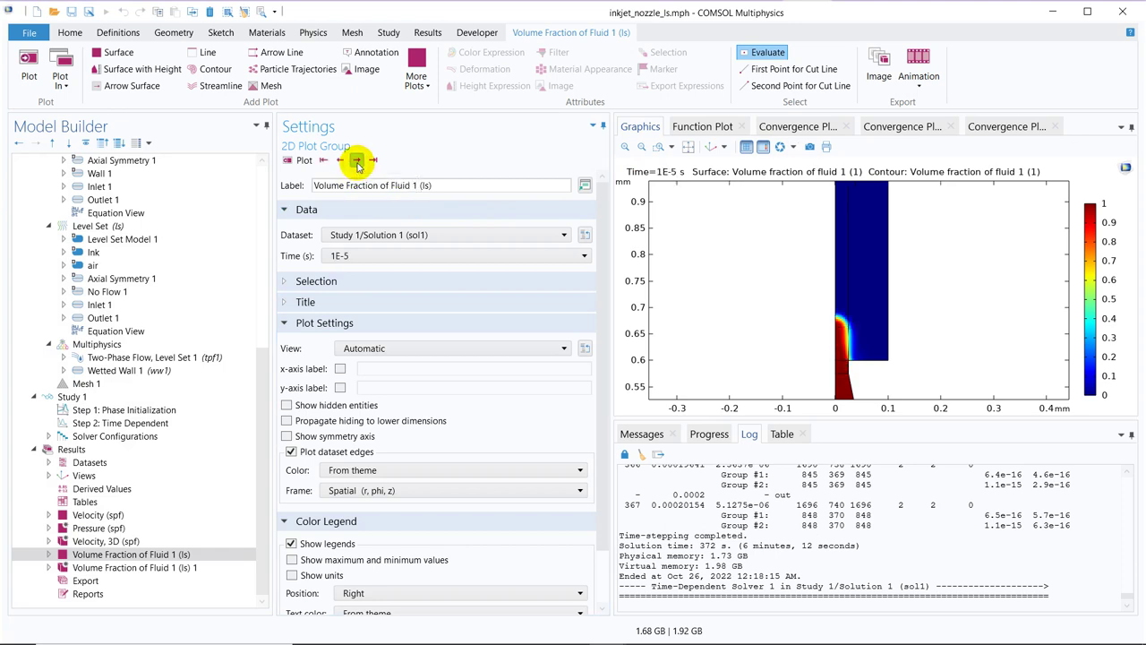
{"action": "left_click", "coordinate": [356, 162]}
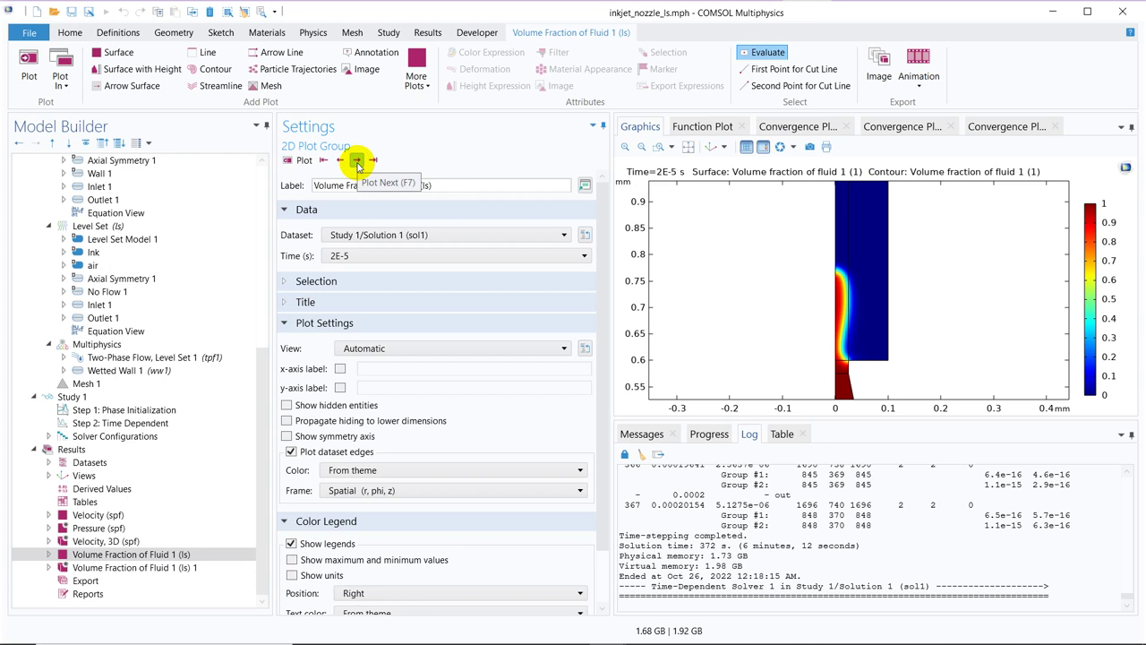
{"action": "left_click", "coordinate": [356, 162]}
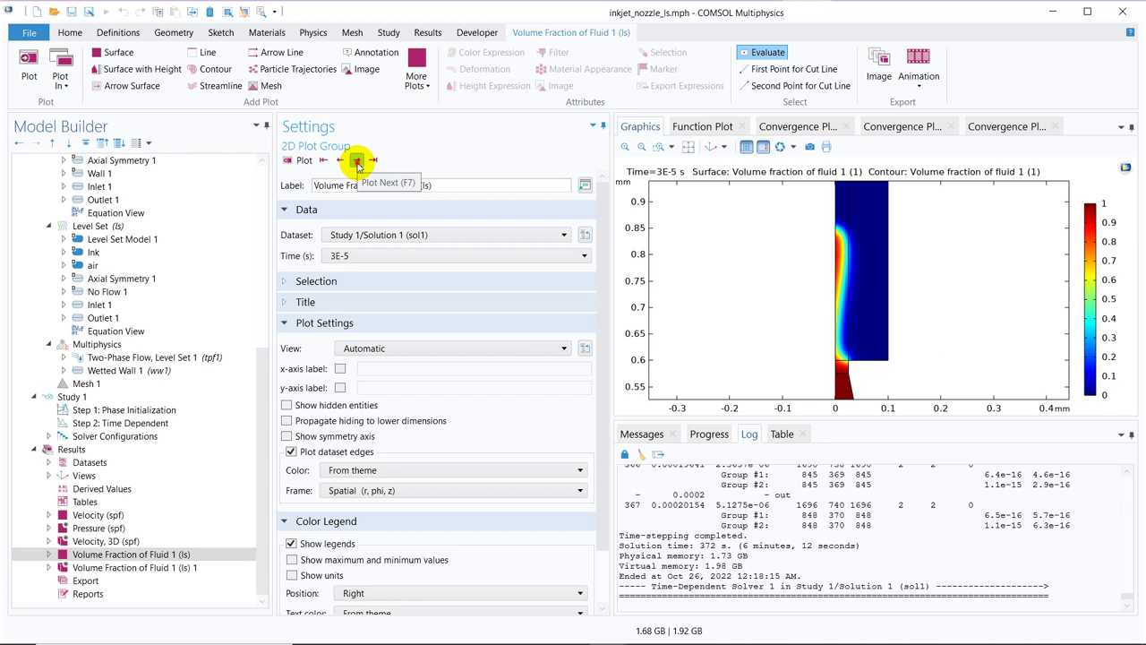
{"action": "left_click", "coordinate": [357, 161]}
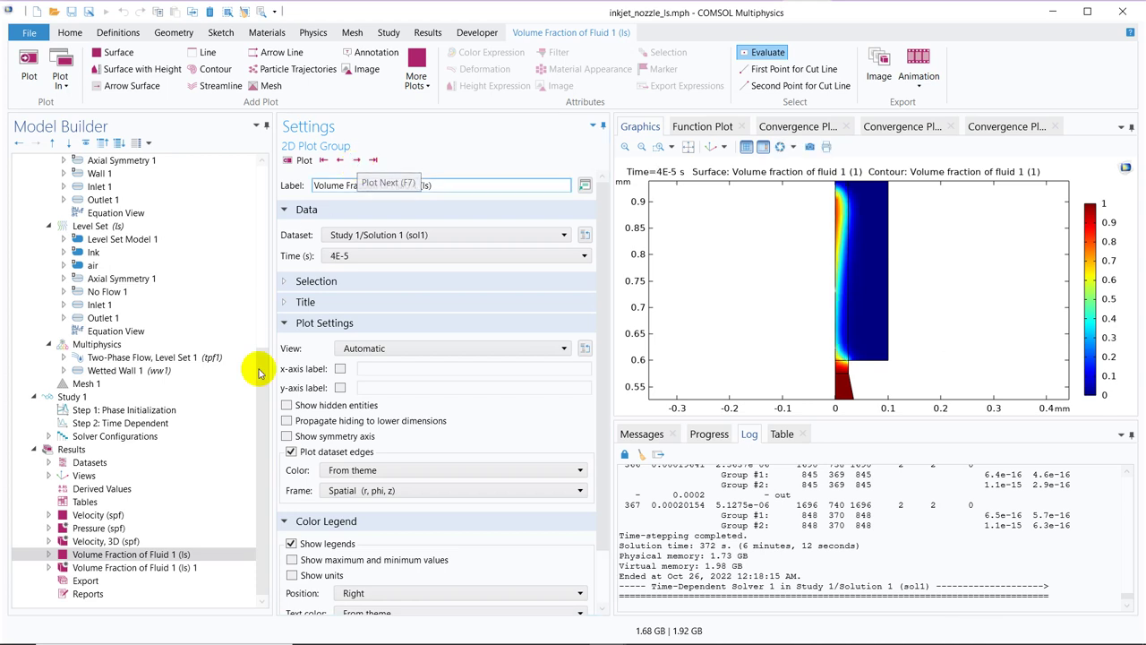
Display the 3D volume fraction isosurface plot with the z-axis upright and enlarge the area around the nozzle opening.
{"action": "left_click_drag", "start_coordinate": [261, 354], "coordinate": [260, 387]}
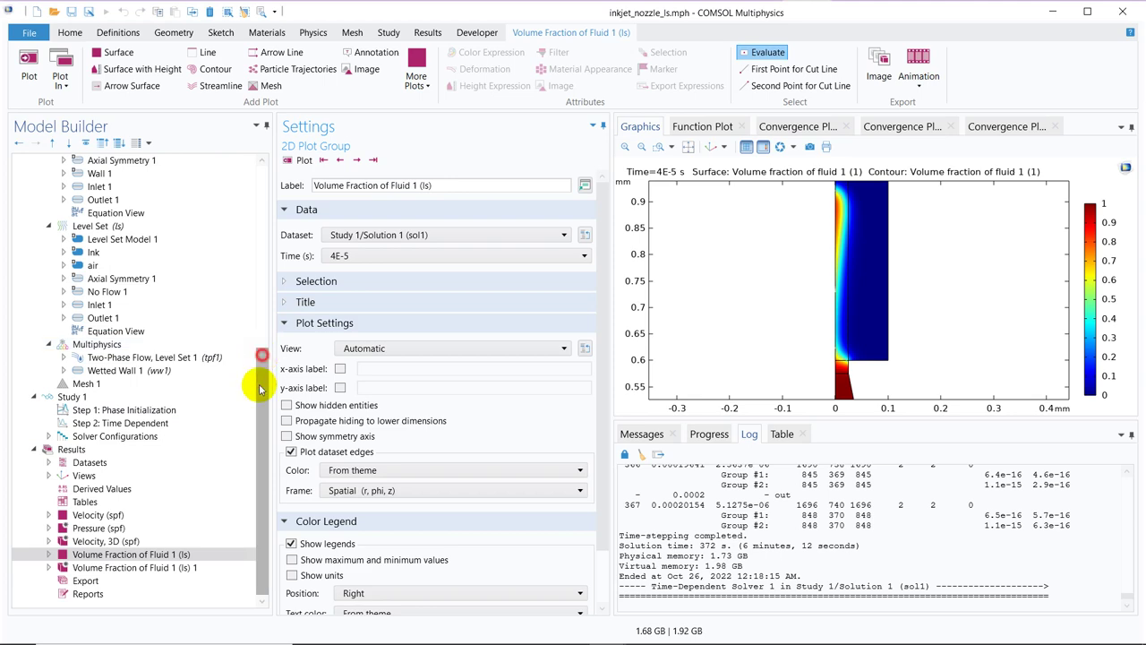
{"action": "left_click", "coordinate": [186, 567]}
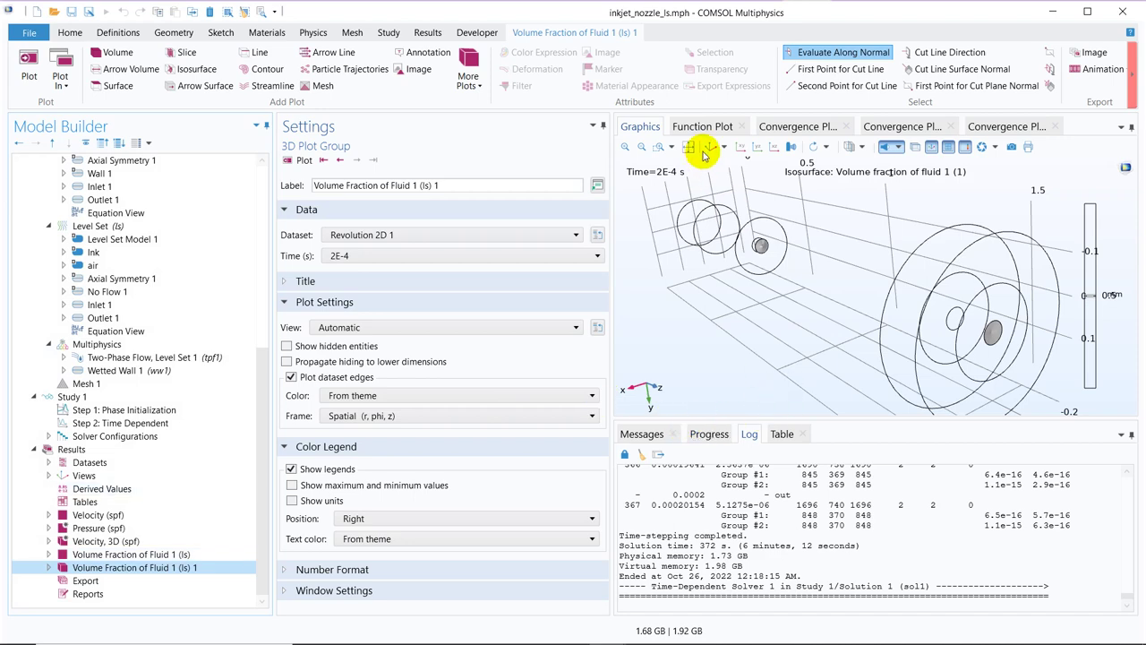
{"action": "left_click_drag", "start_coordinate": [777, 215], "coordinate": [797, 235]}
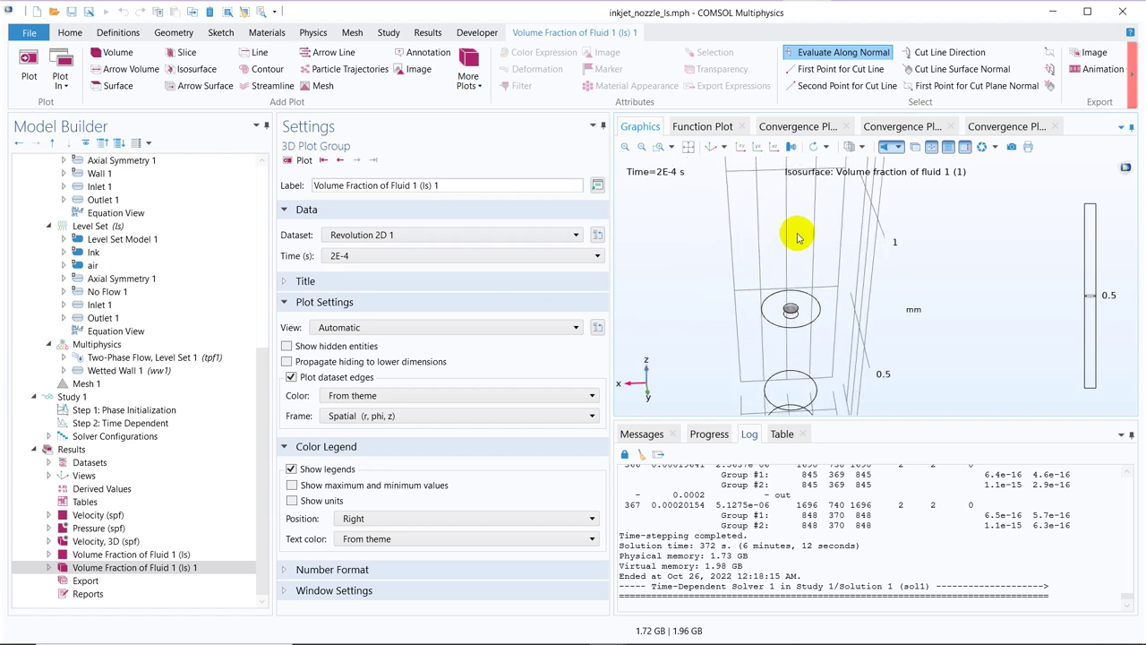
{"action": "left_click", "coordinate": [661, 147]}
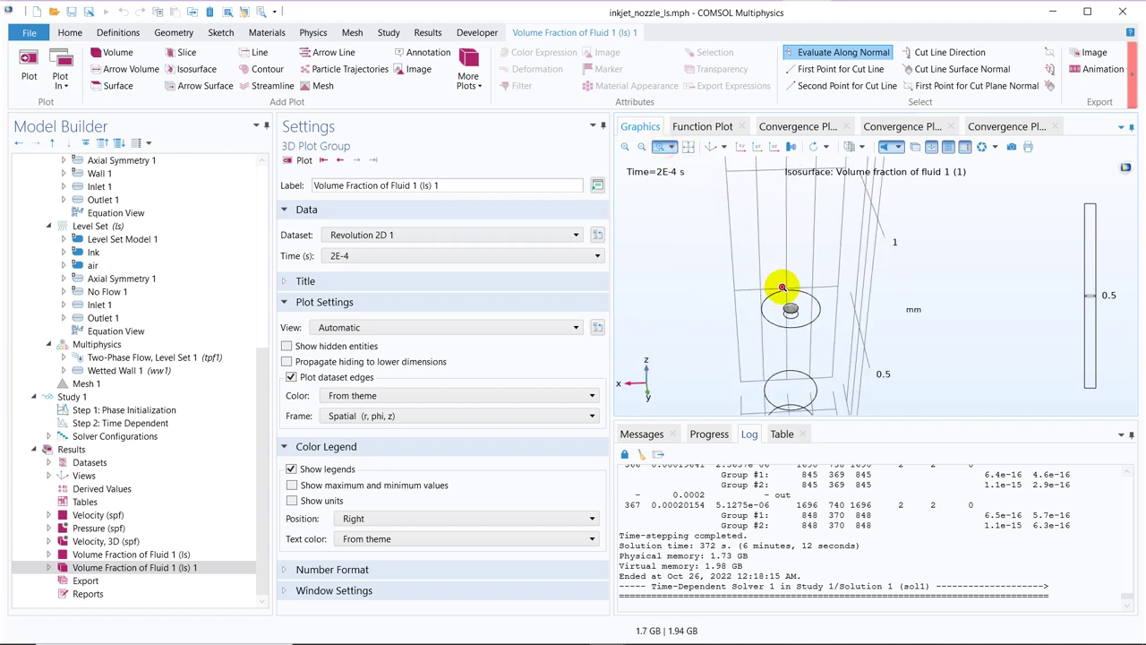
{"action": "left_click_drag", "start_coordinate": [781, 288], "coordinate": [809, 328]}
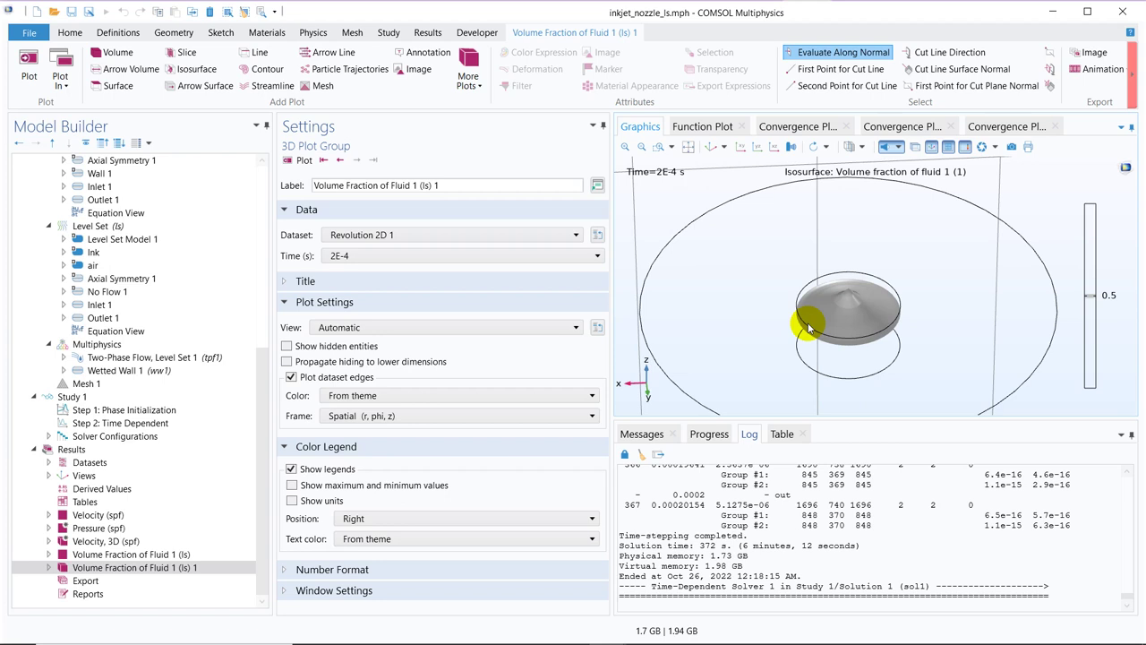
Set the time of the 3D volume fraction plot to 0 s and plot it.
{"action": "left_click", "coordinate": [530, 256]}
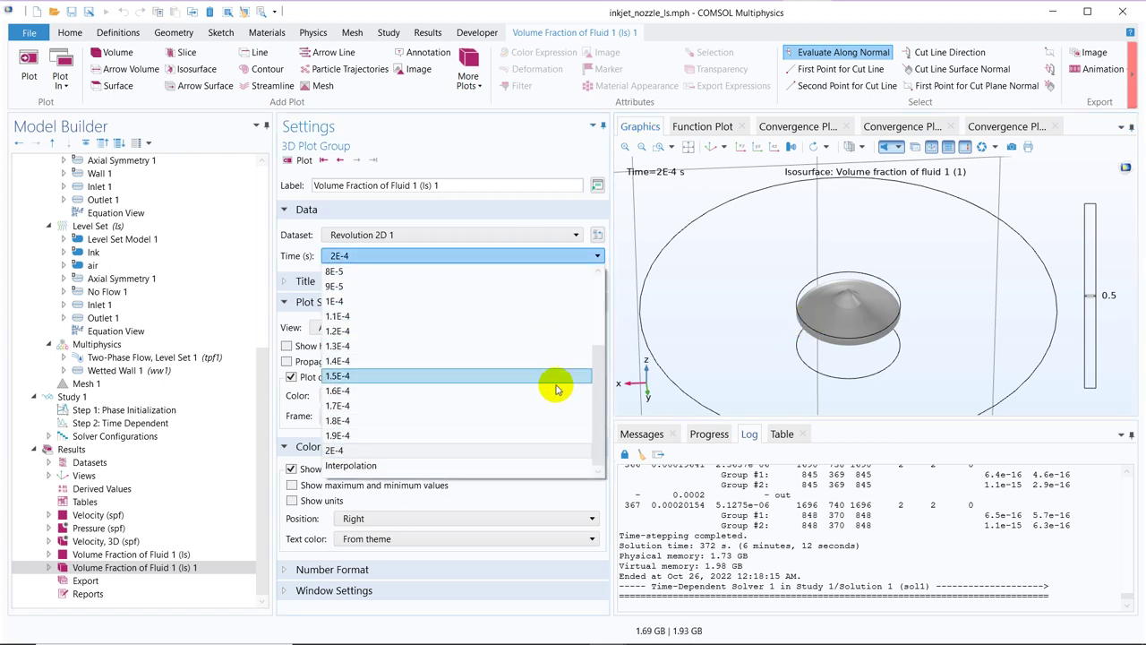
{"action": "left_click_drag", "start_coordinate": [596, 396], "coordinate": [596, 248]}
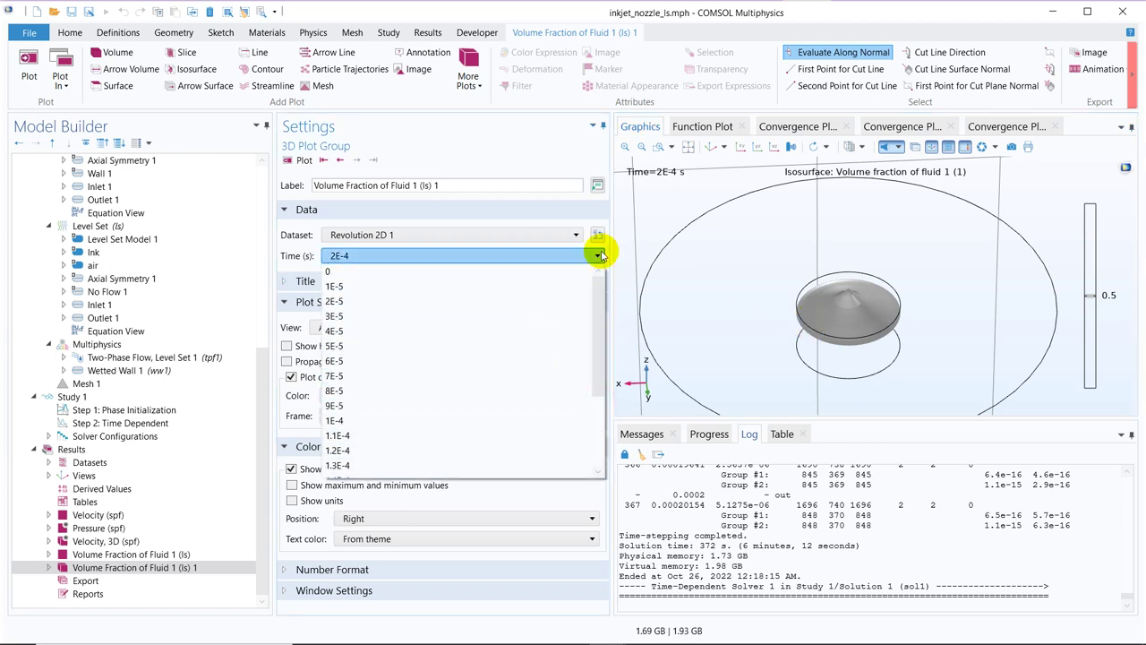
{"action": "left_click", "coordinate": [411, 273]}
{"action": "left_click", "coordinate": [300, 160]}
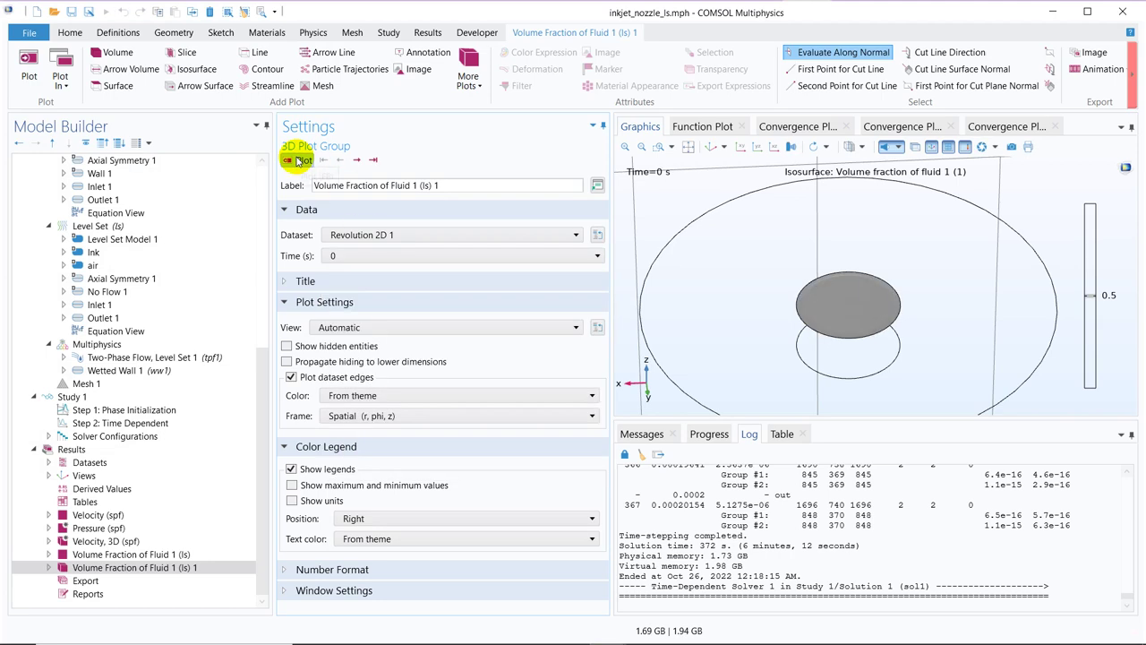
Advance the 3D isosurface plot through 1E-5 s to 2E-5 s and frame the whole emerging ink jet in the view.
{"action": "left_click", "coordinate": [358, 160]}
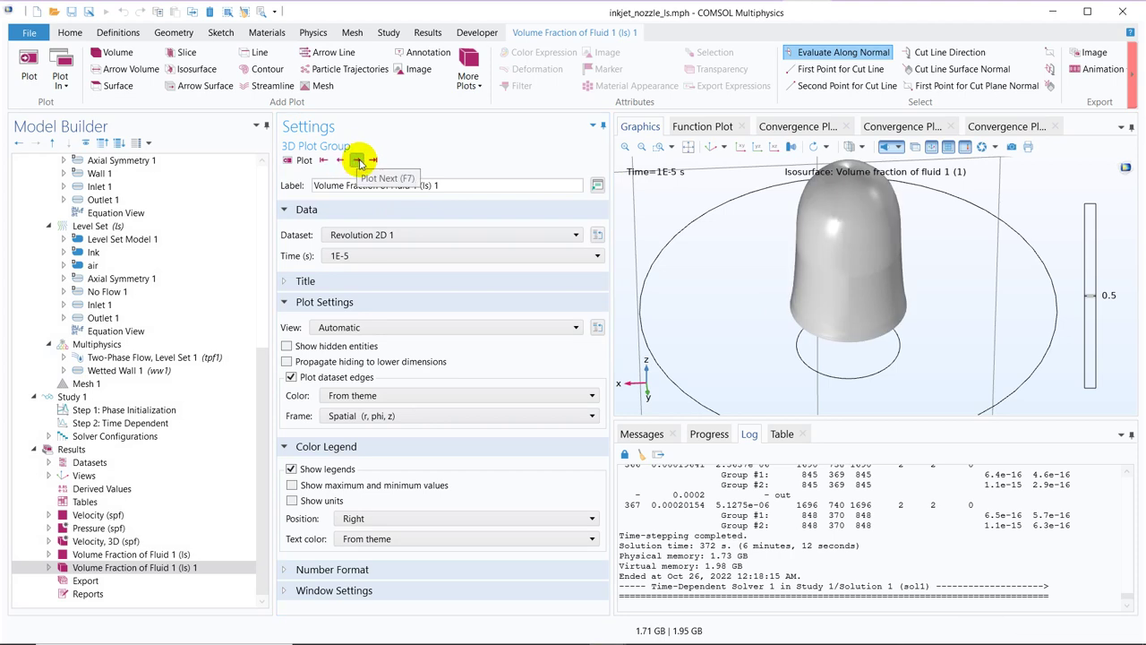
{"action": "left_click", "coordinate": [359, 161]}
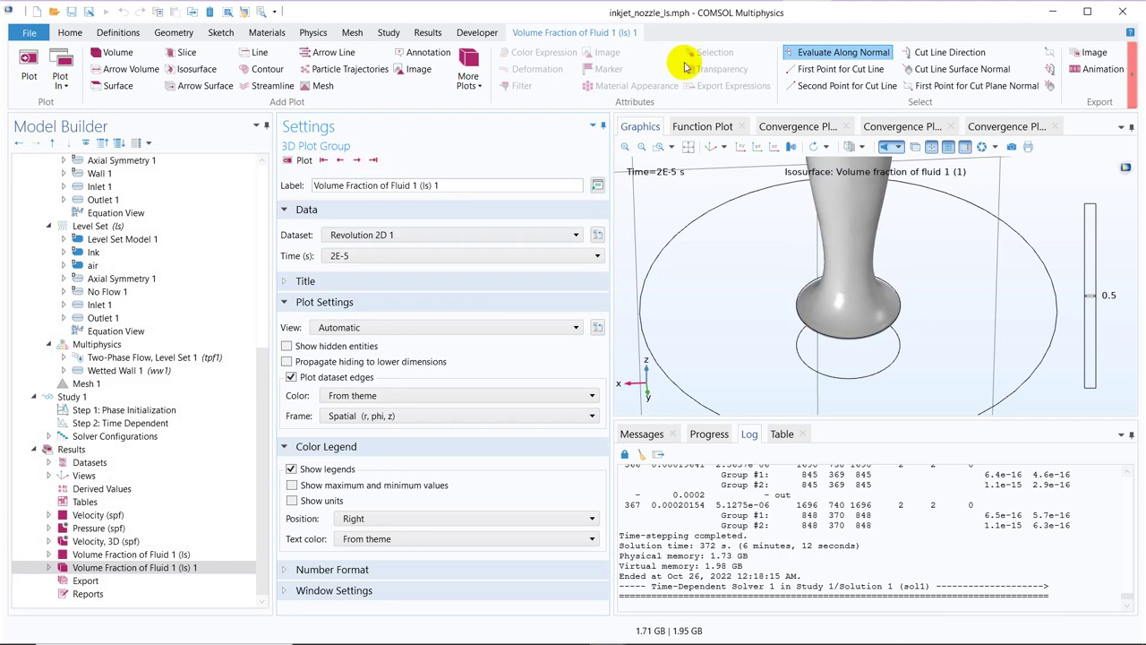
{"action": "left_click", "coordinate": [687, 146]}
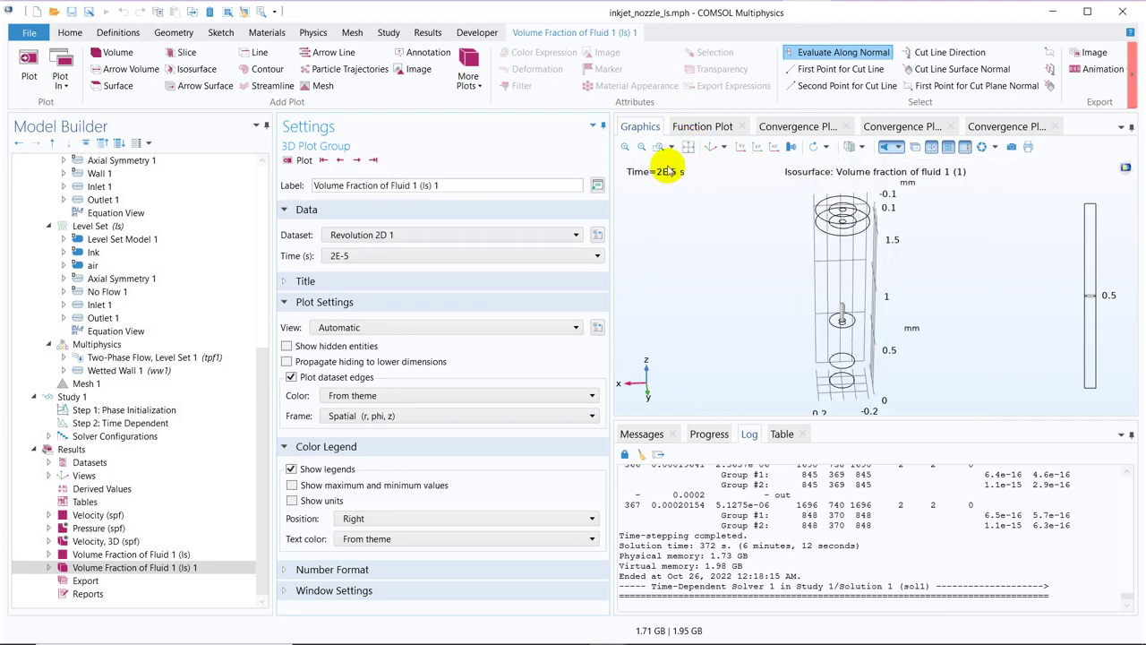
{"action": "left_click", "coordinate": [659, 151]}
{"action": "left_click_drag", "start_coordinate": [828, 288], "coordinate": [850, 340]}
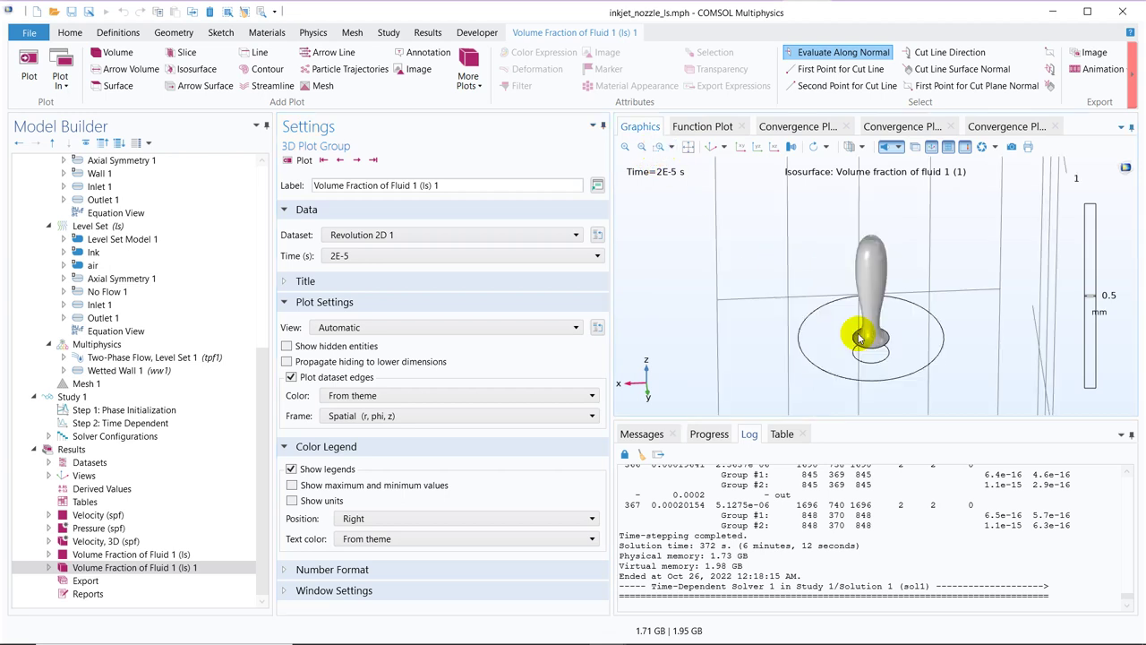
{"action": "left_click", "coordinate": [658, 146]}
{"action": "left_click_drag", "start_coordinate": [849, 207], "coordinate": [909, 362]}
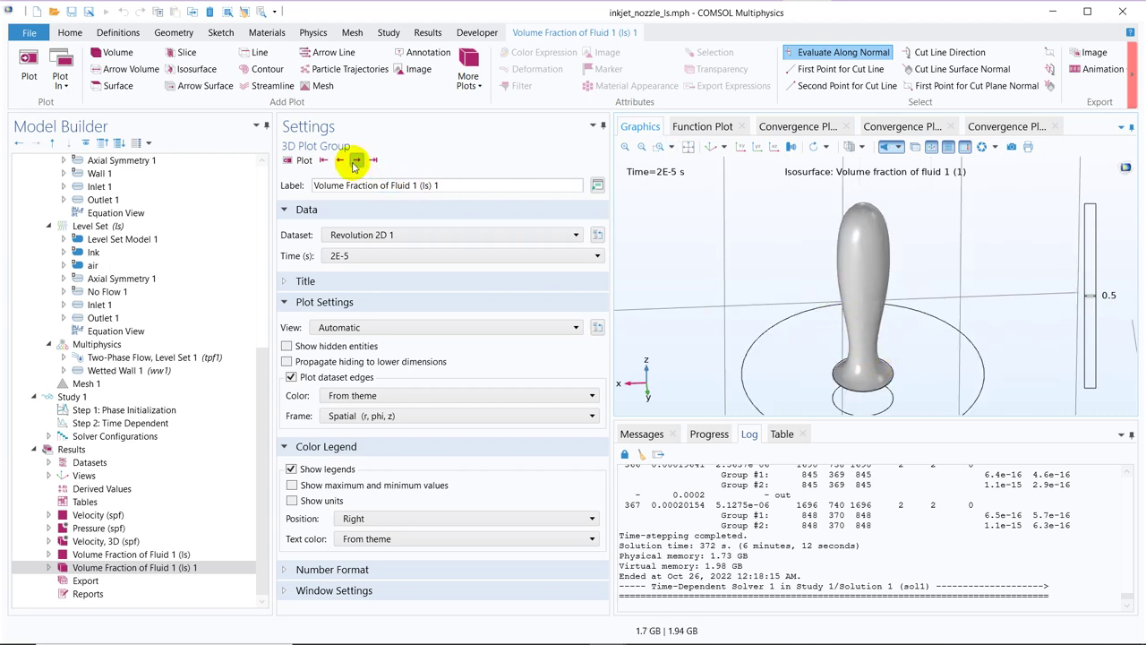
Advance the 3D isosurface plot to 3E-5 s and 4E-5 s, keeping the ink jet framed, to examine how the droplet detaches.
{"action": "left_click", "coordinate": [356, 161]}
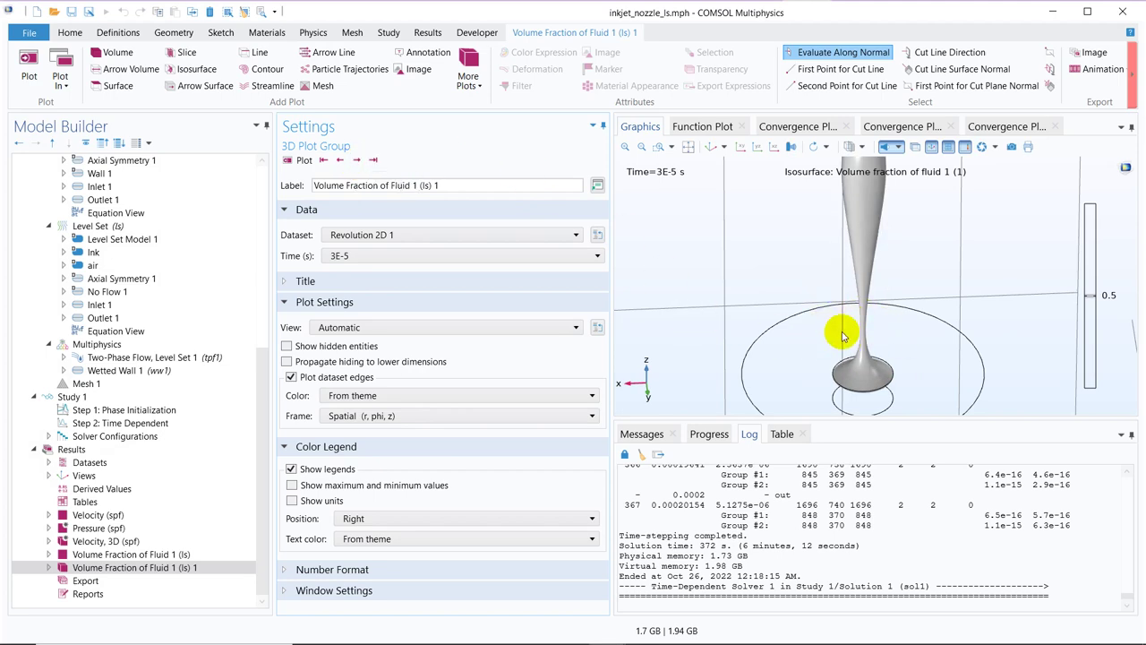
{"action": "left_click", "coordinate": [687, 147]}
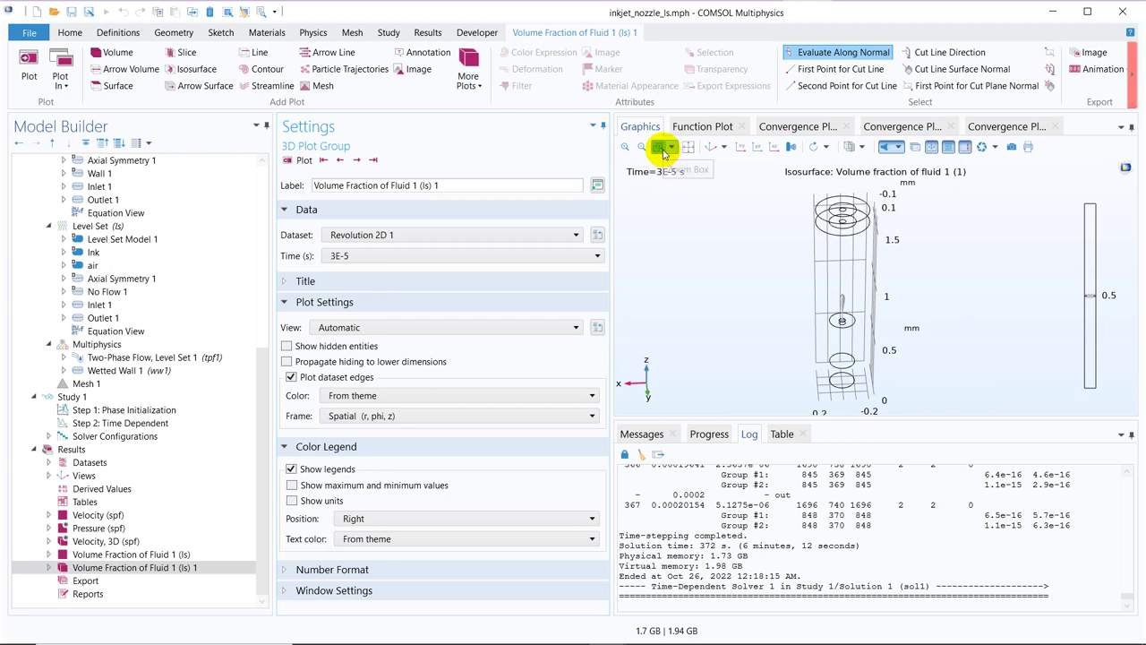
{"action": "left_click", "coordinate": [660, 147]}
{"action": "left_click_drag", "start_coordinate": [837, 280], "coordinate": [850, 332]}
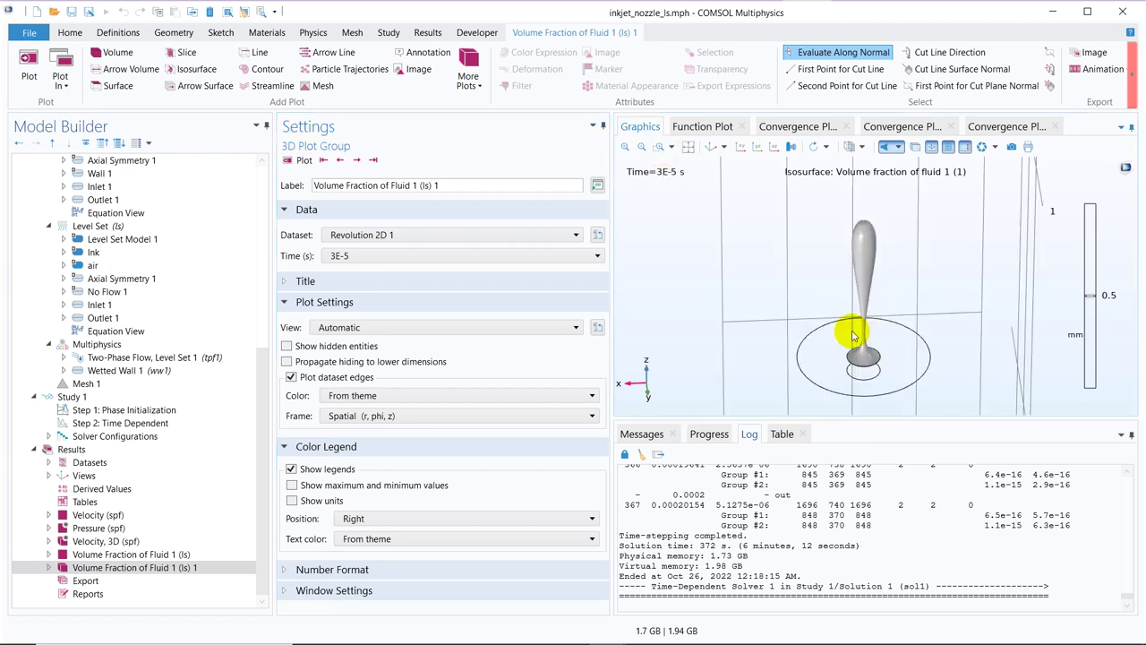
{"action": "left_click", "coordinate": [356, 161]}
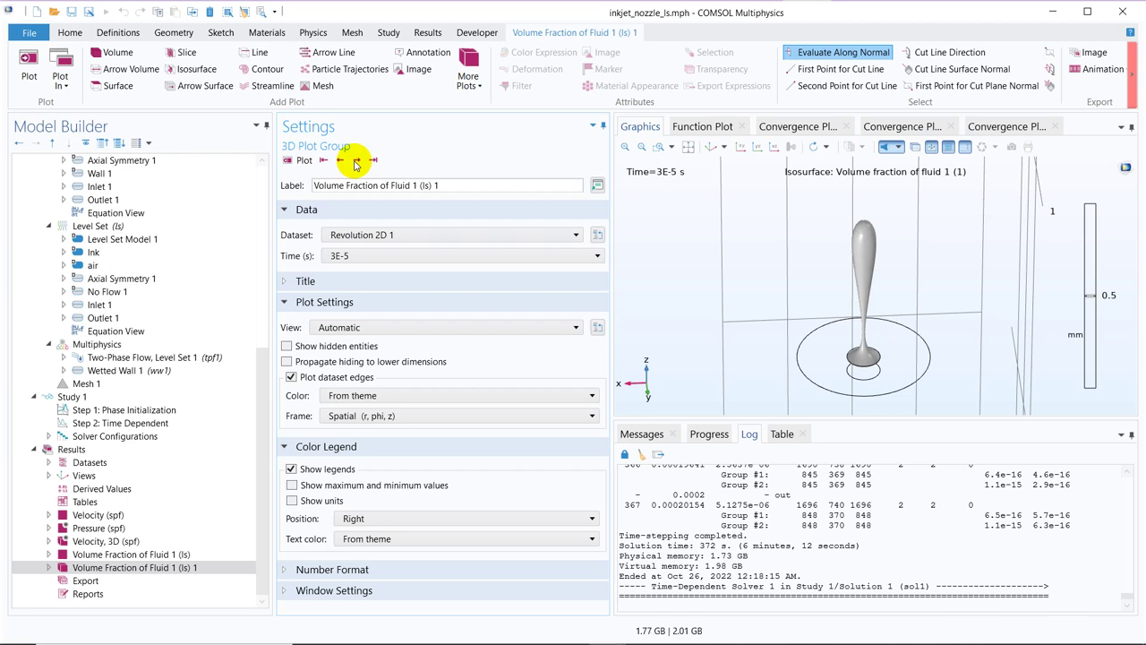
{"action": "left_click", "coordinate": [356, 161]}
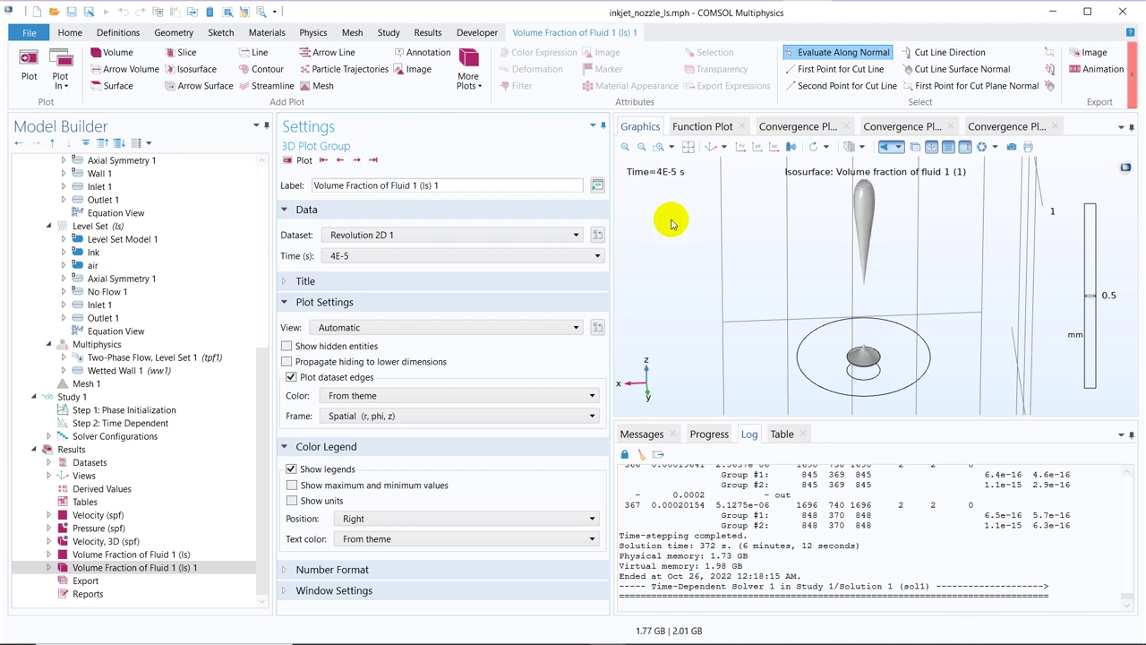